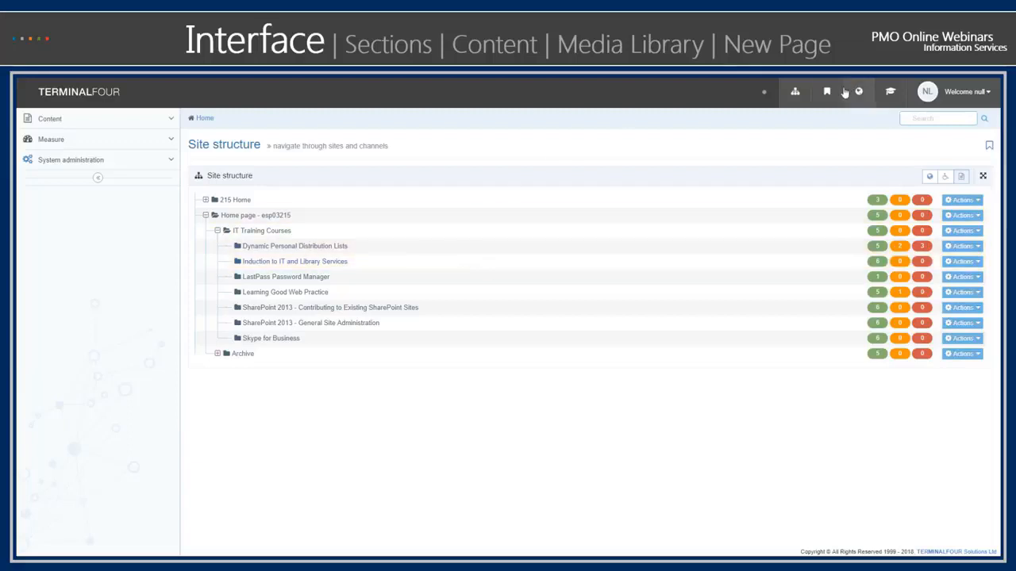
- View the account options, then open the Skype for Business section's general details and return to the site structure
left_click(991, 98)
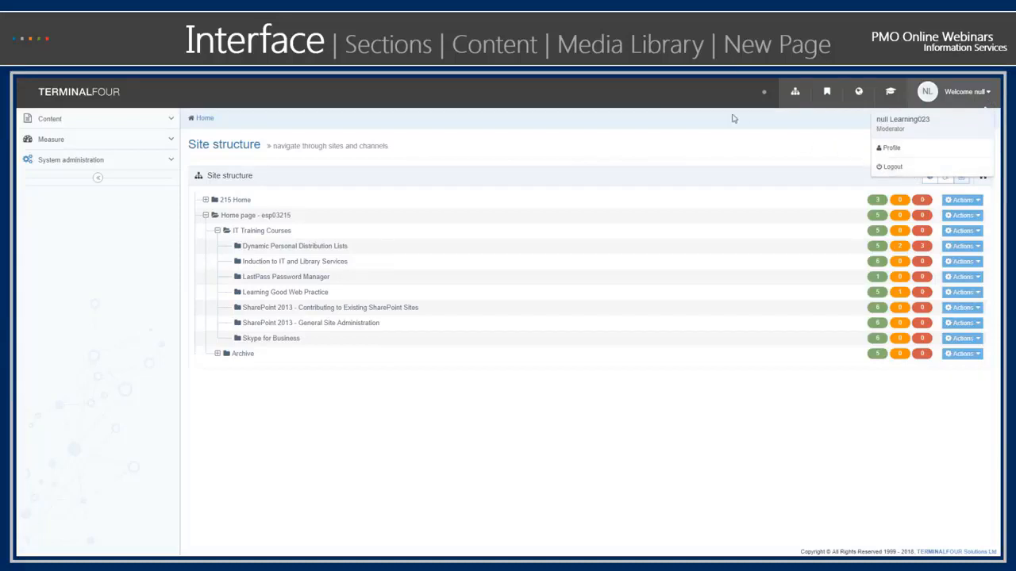
left_click(707, 99)
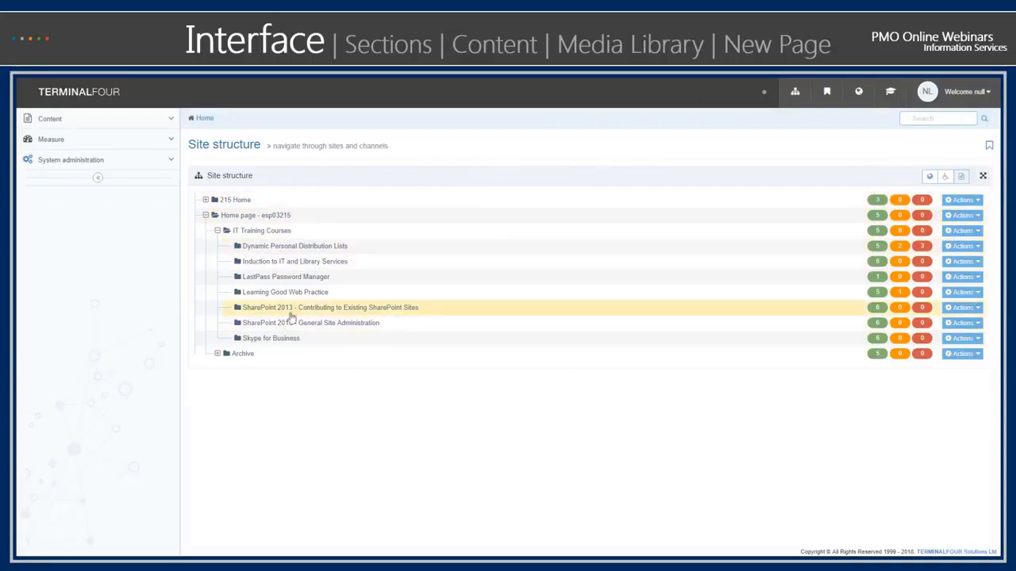
left_click(276, 341)
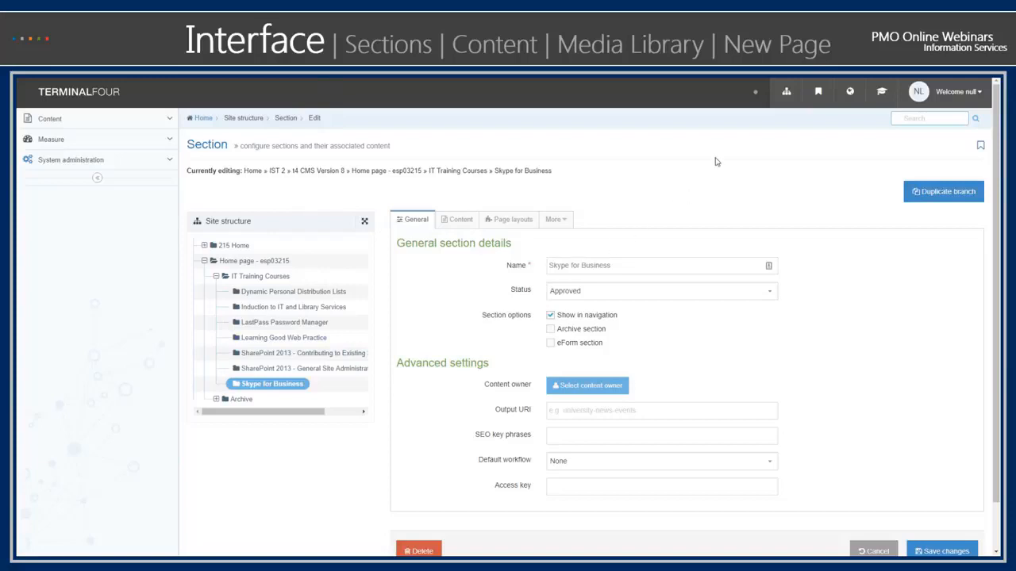
left_click(786, 94)
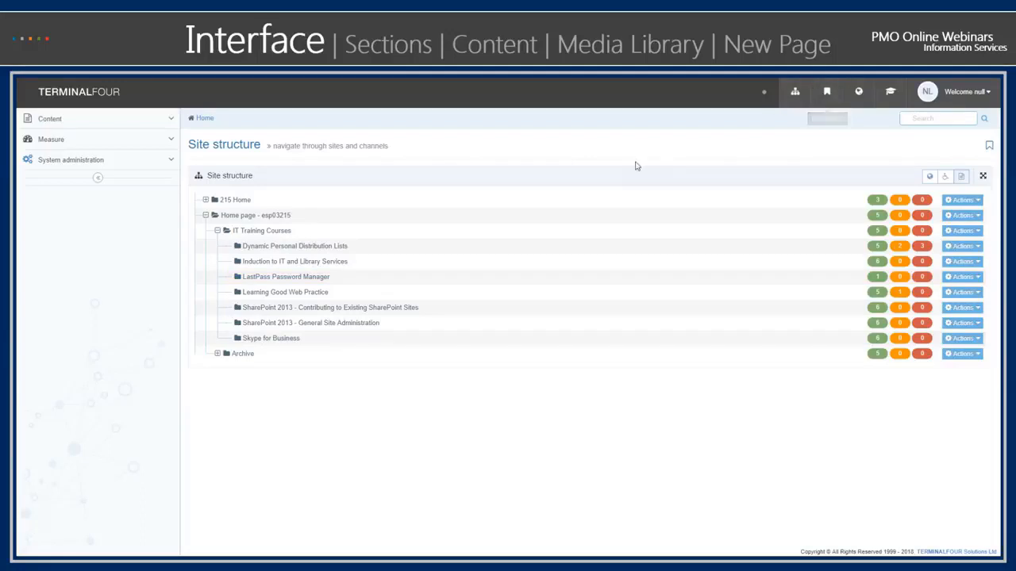
- Bookmark the Skype_for_Business_page_title content in the Skype for Business section and return to the site structure
left_click(274, 339)
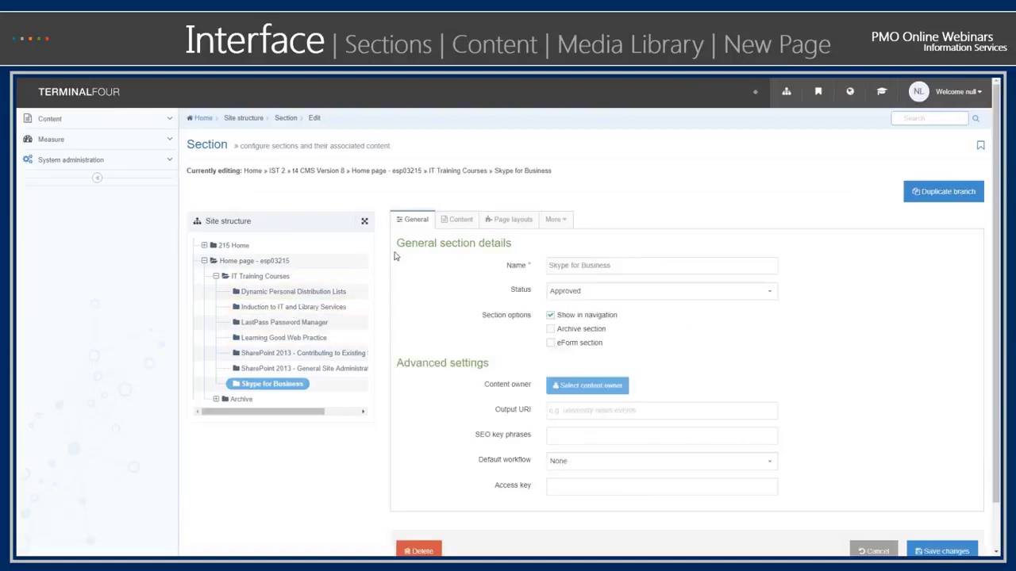
left_click(451, 226)
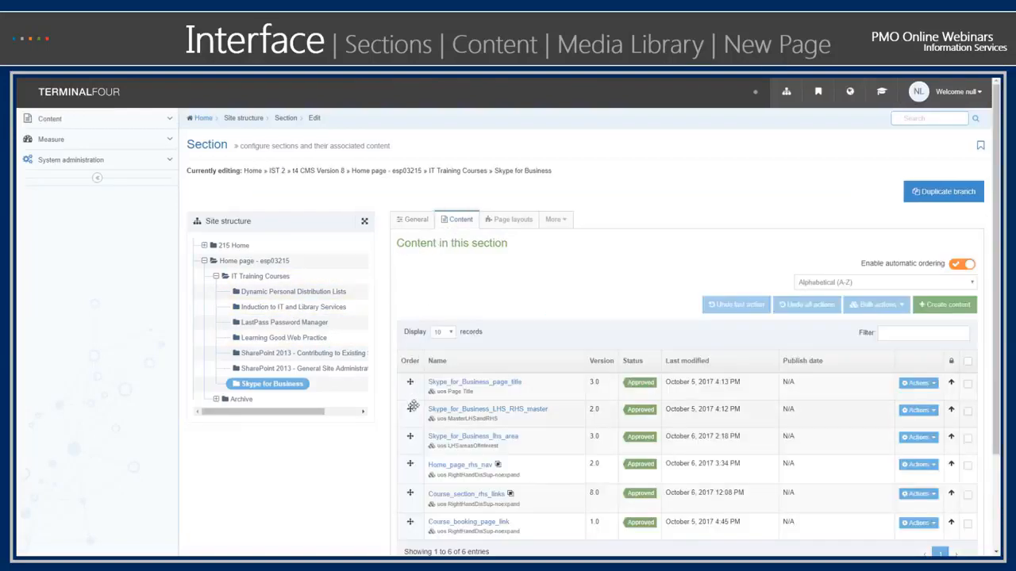
left_click(457, 384)
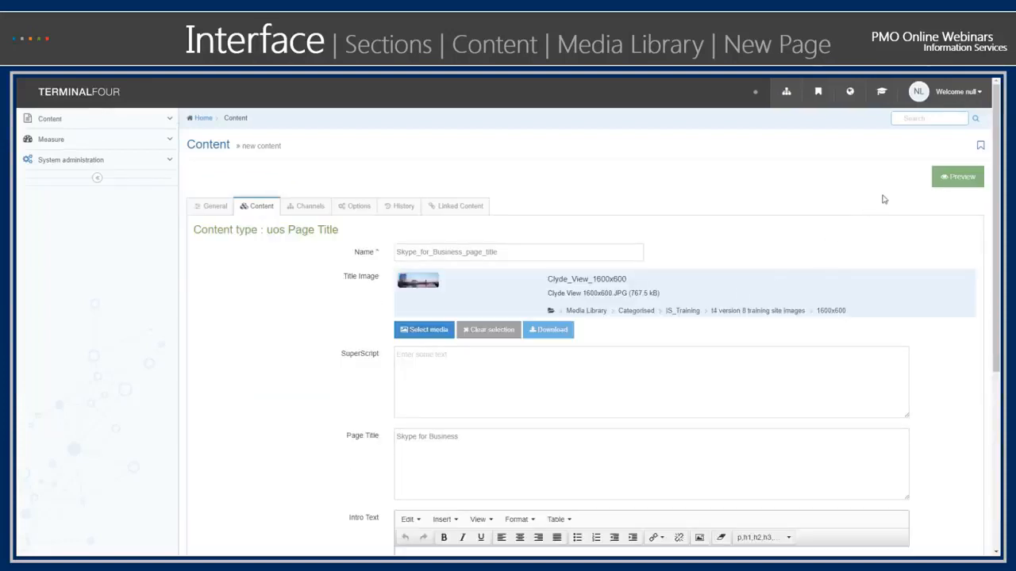
left_click(980, 149)
left_click(785, 97)
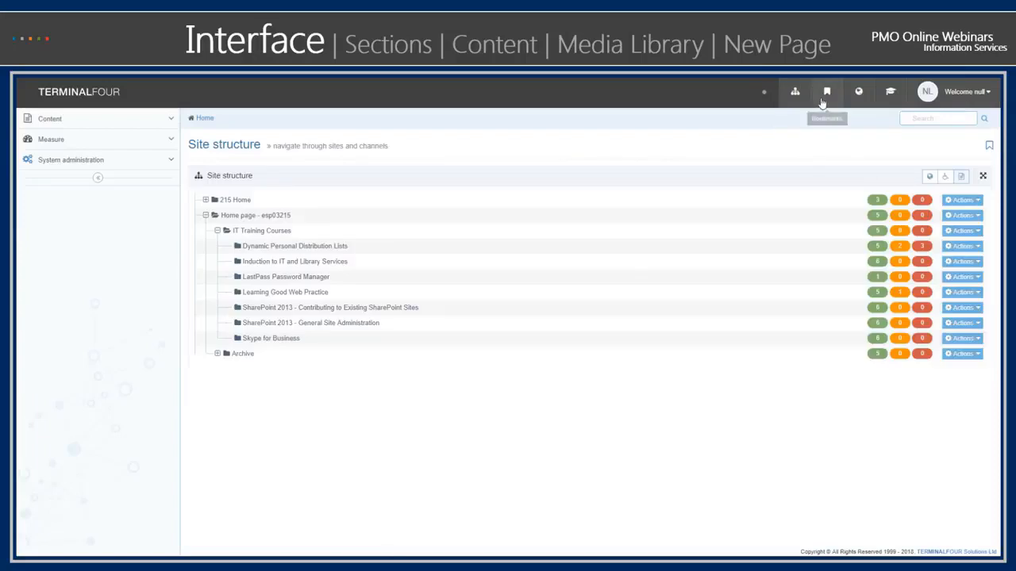
- Open the Skype_for_Business_page_title content from the saved bookmarks, remove its bookmark, and go back to check the bookmark list
left_click(824, 97)
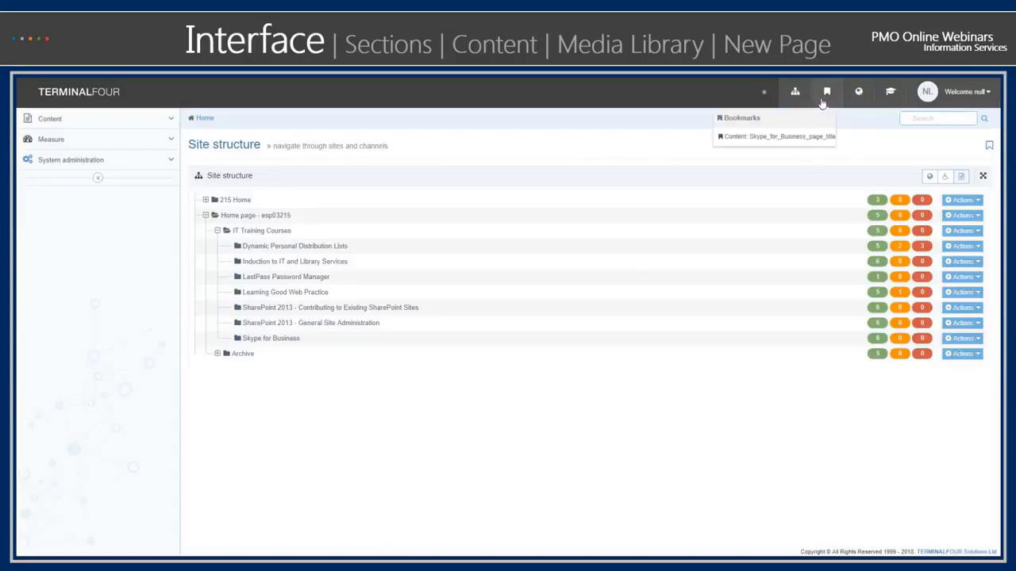
left_click(796, 138)
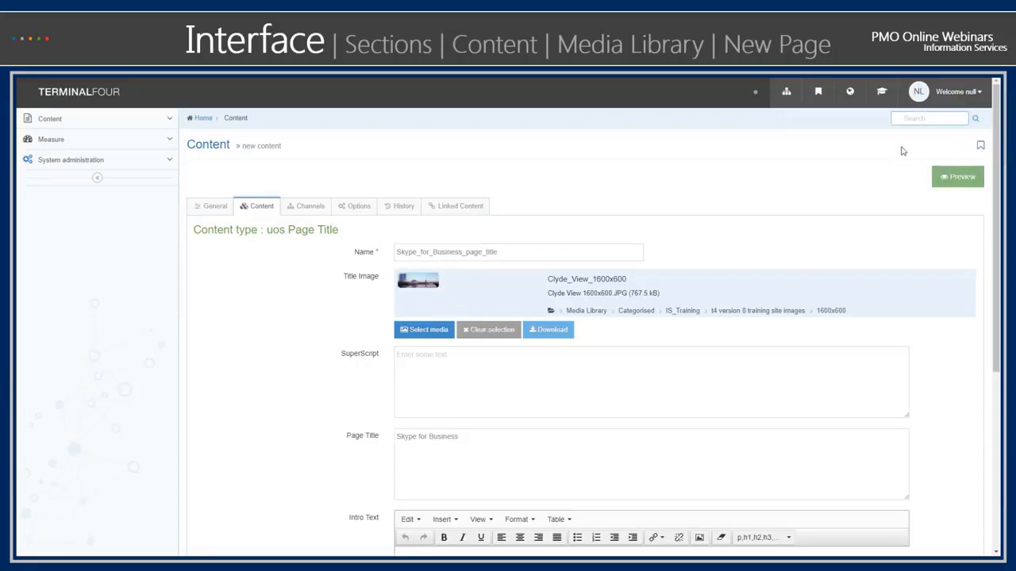
left_click(793, 95)
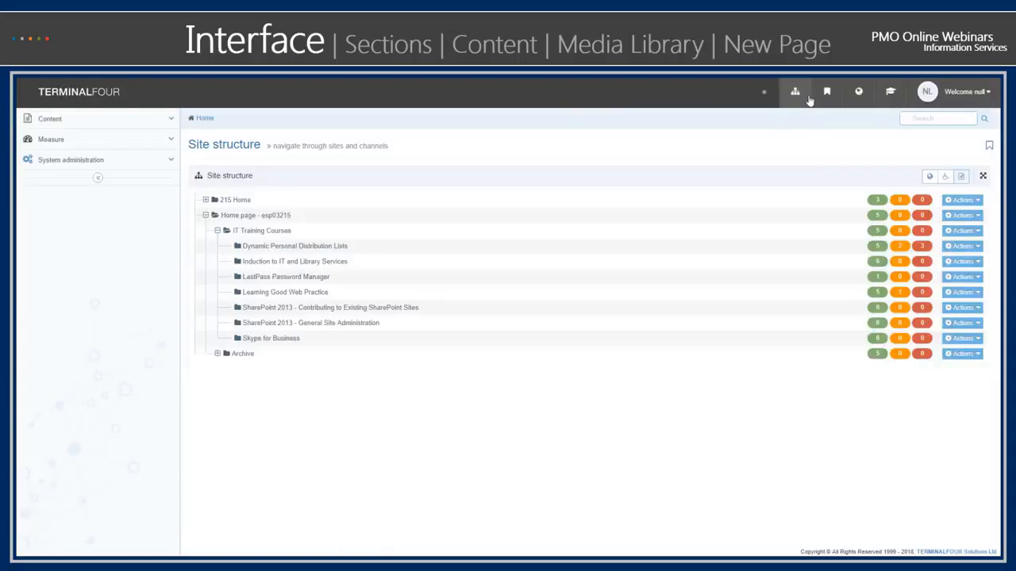
left_click(823, 94)
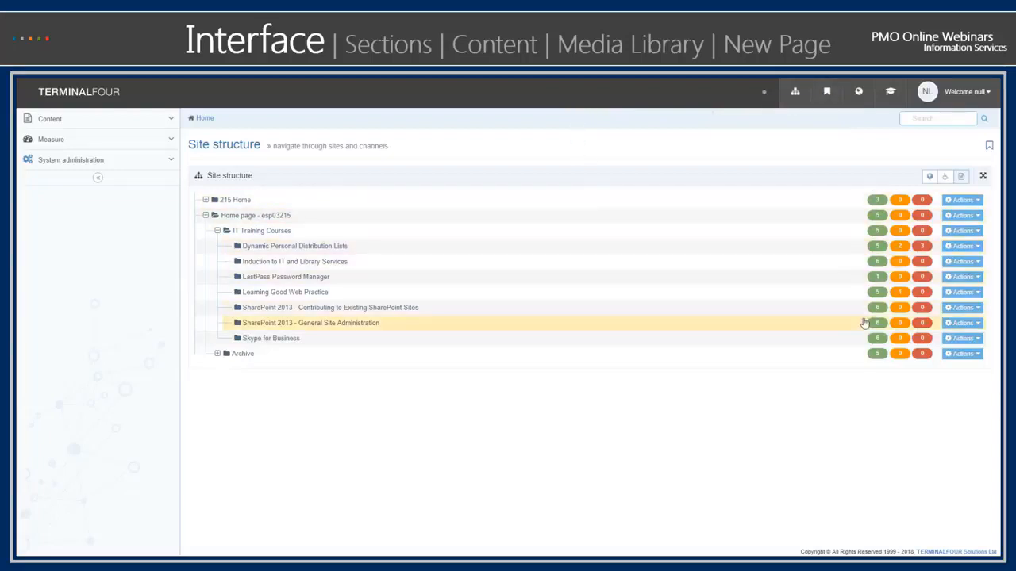
- Toggle the content status counts in the site structure off and back on
left_click(961, 177)
left_click(961, 177)
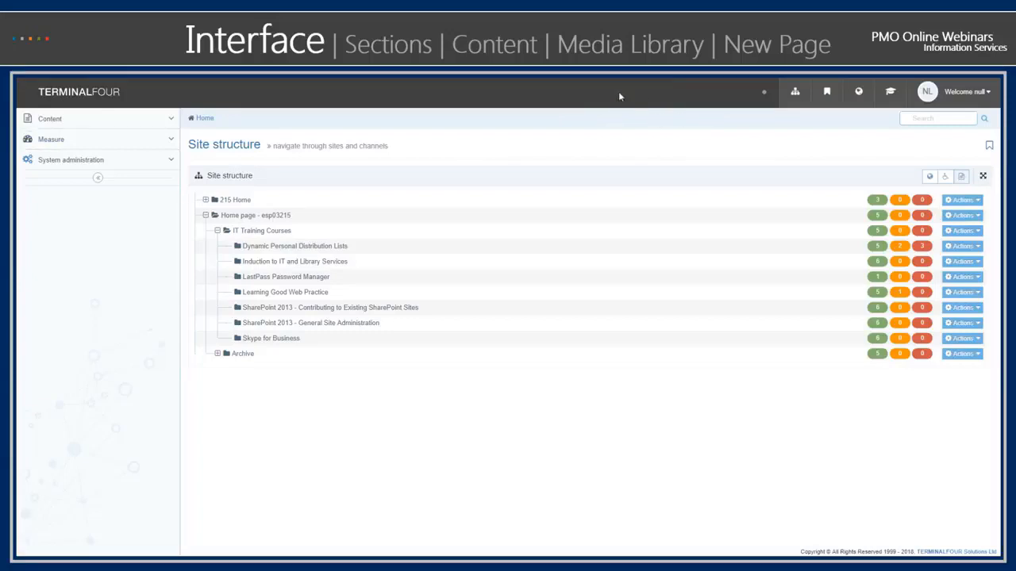
- Expand the Content group in the main navigation, then collapse the navigation to its compact form and restore it
left_click(128, 125)
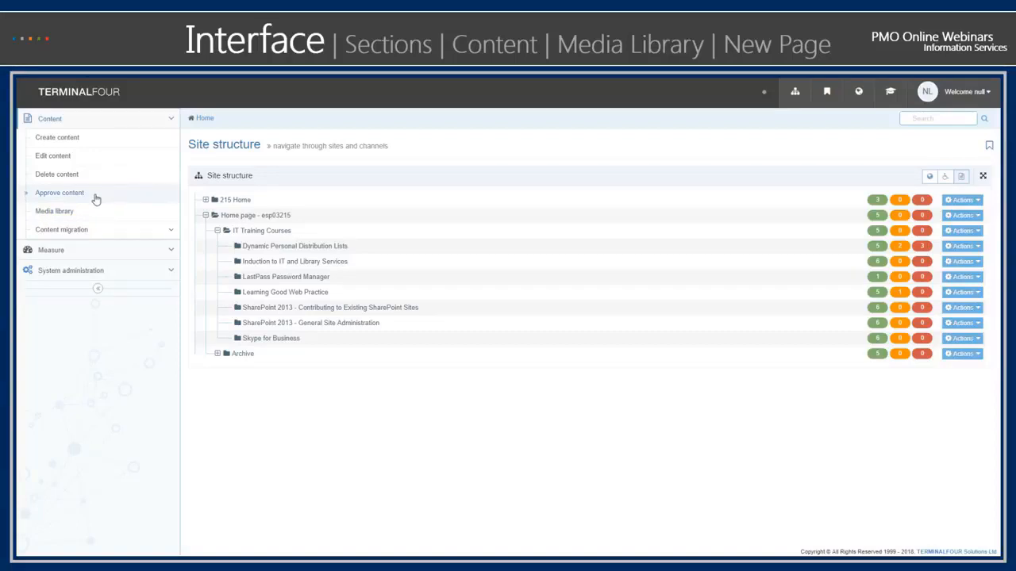
left_click(97, 289)
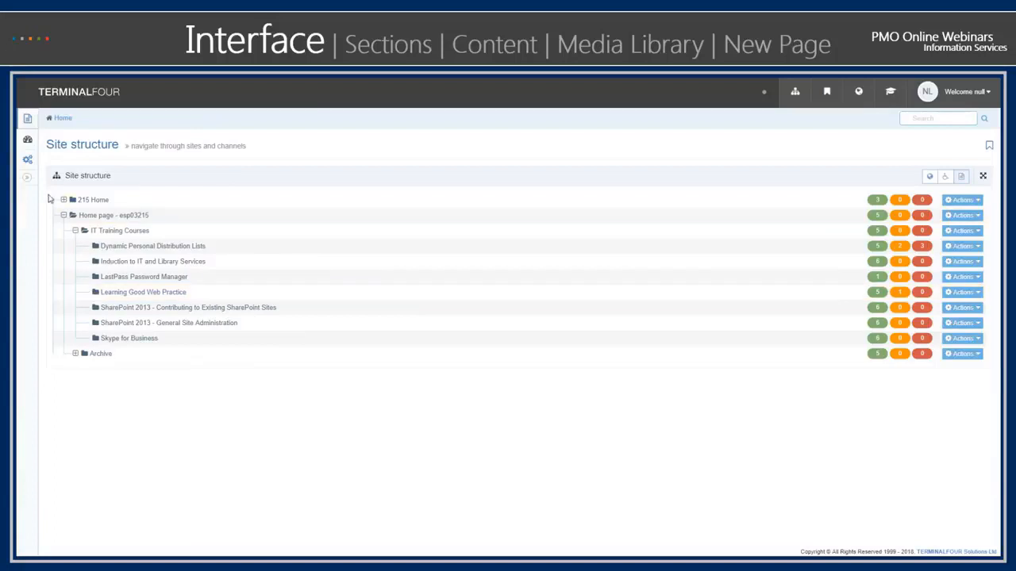
left_click(28, 178)
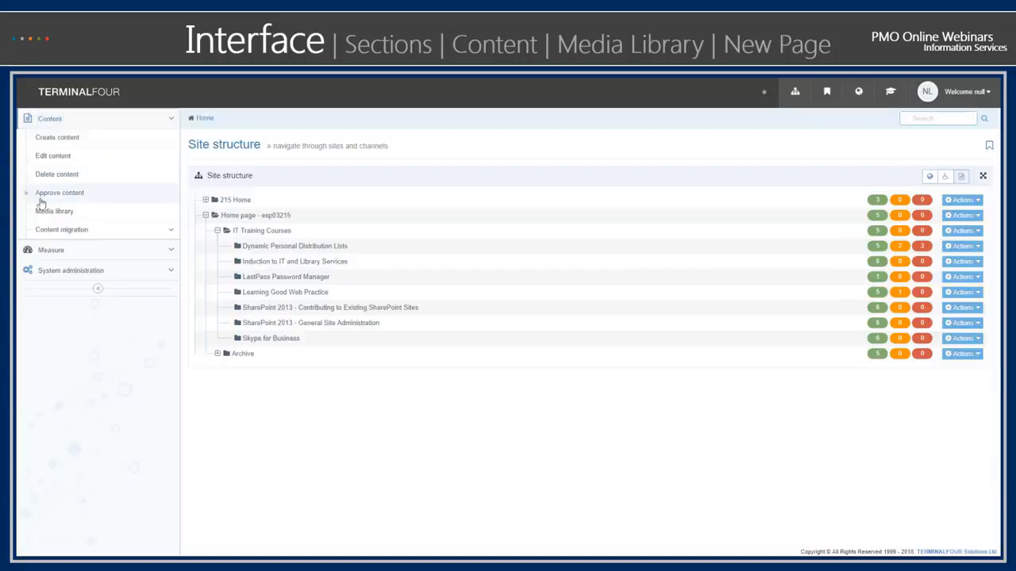
left_click(96, 288)
mouse_move(30, 119)
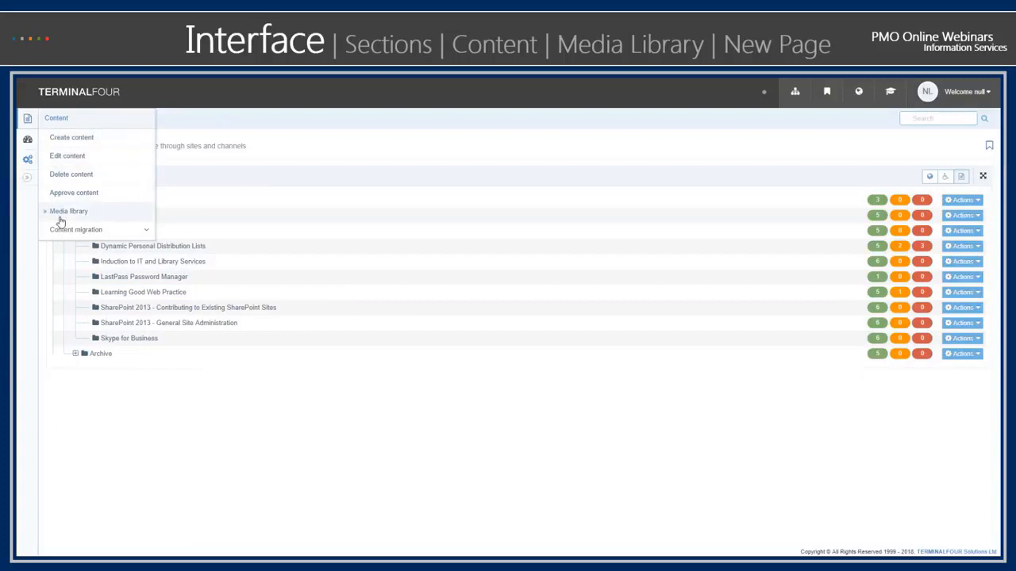
left_click(27, 177)
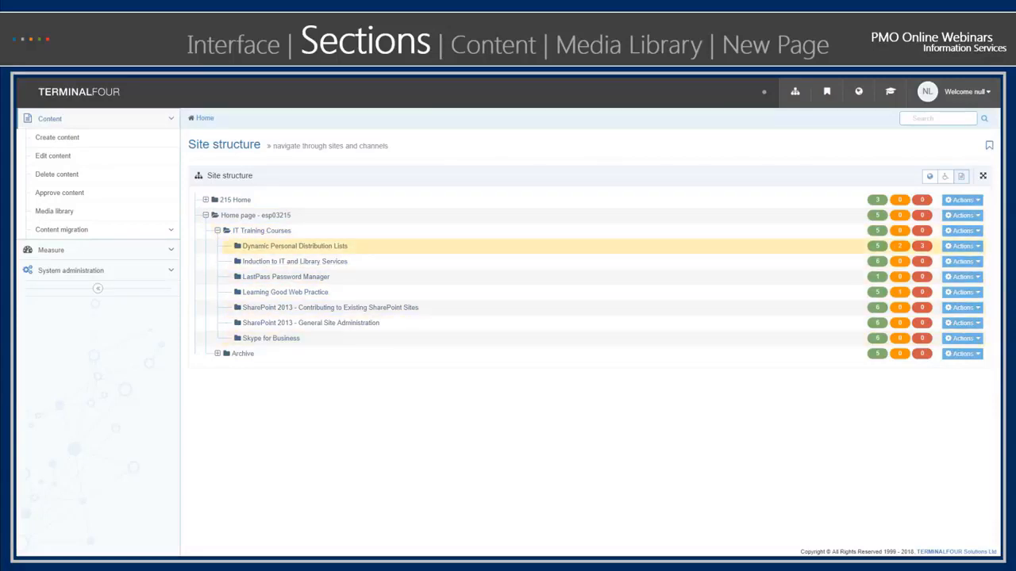
- Try to move the Dynamic Personal Distribution Lists section into Induction to IT and Library Services
mouse_move(357, 254)
left_mouse_down()
mouse_move(358, 200)
mouse_move(359, 258)
left_mouse_up()
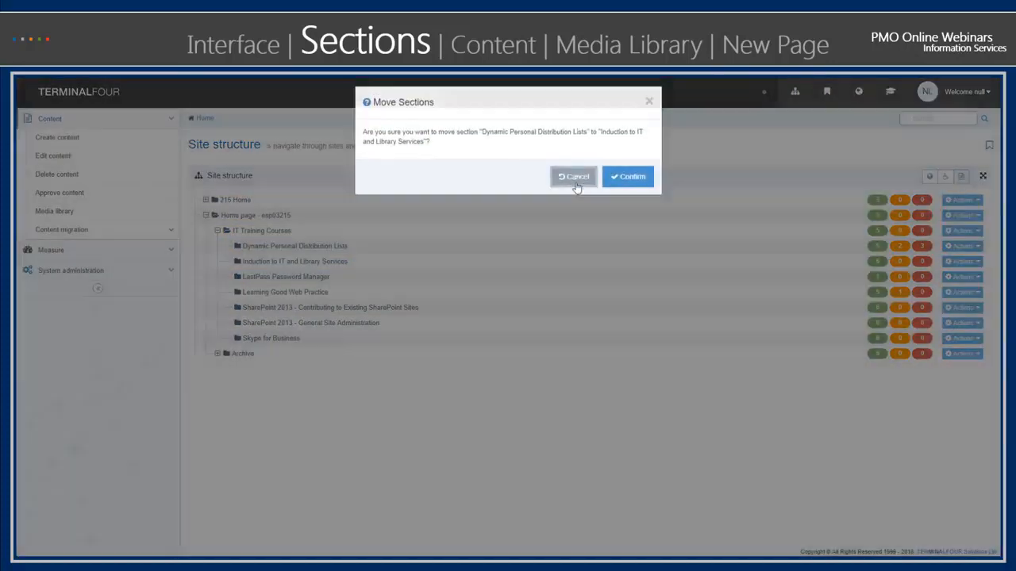
left_click(575, 177)
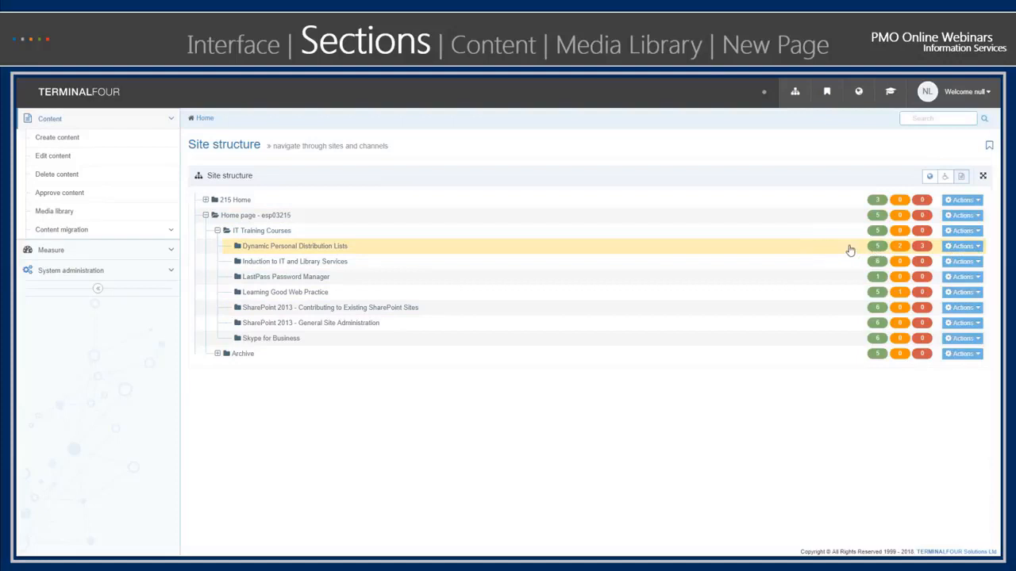
- Review the actions available for the Dynamic Personal Distribution Lists section
left_click(978, 247)
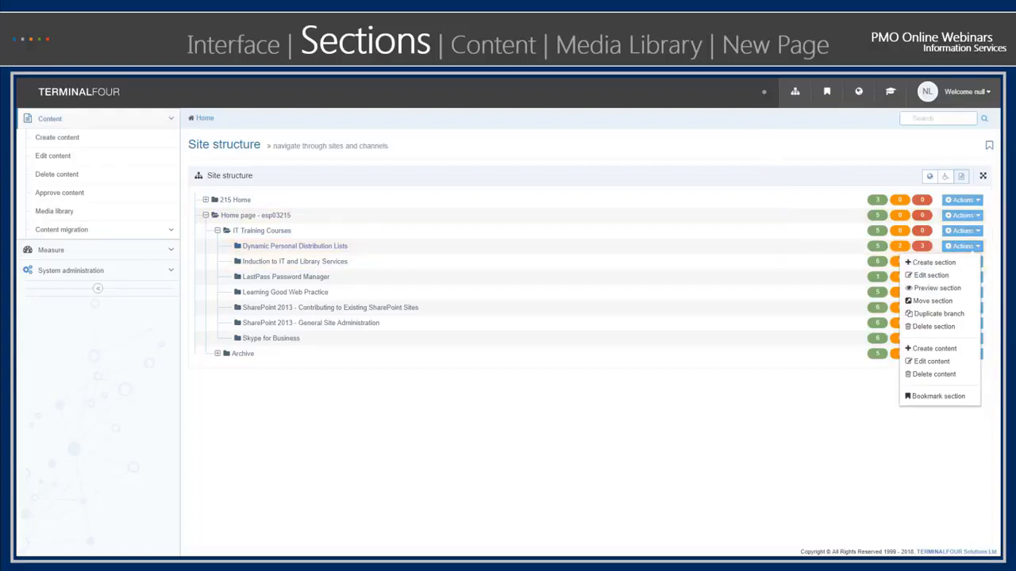
left_click(603, 413)
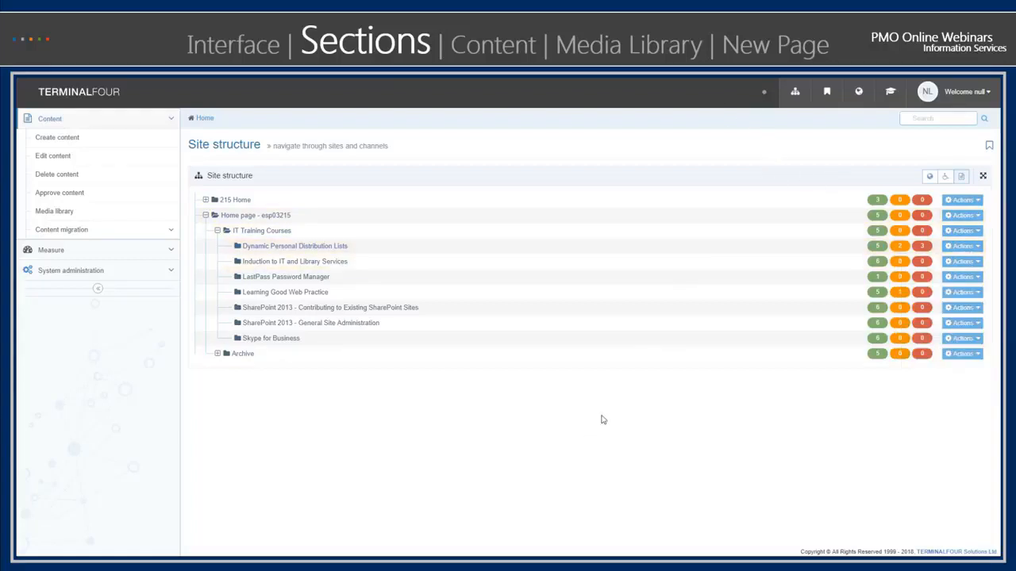
left_click(963, 247)
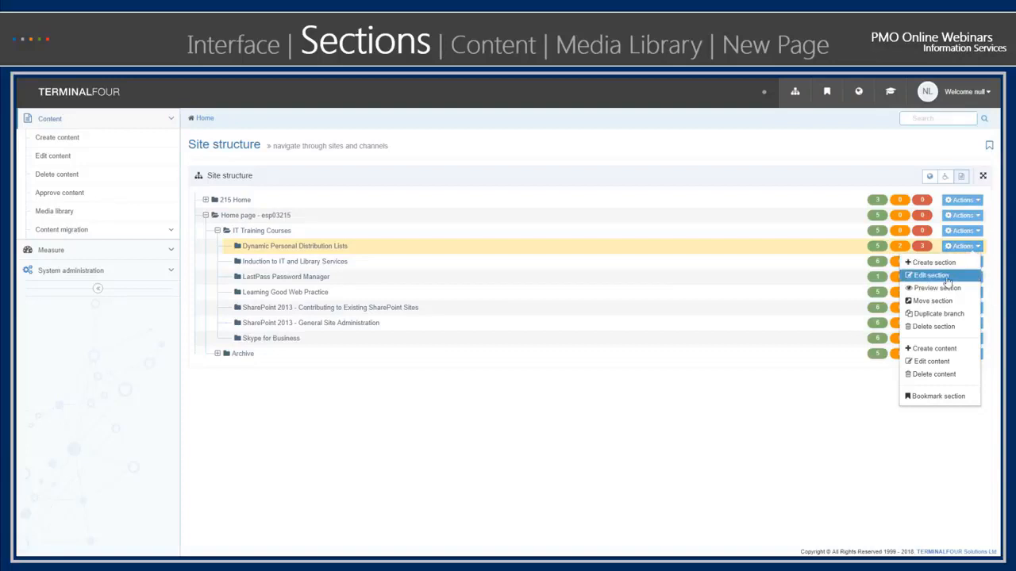
left_click(534, 450)
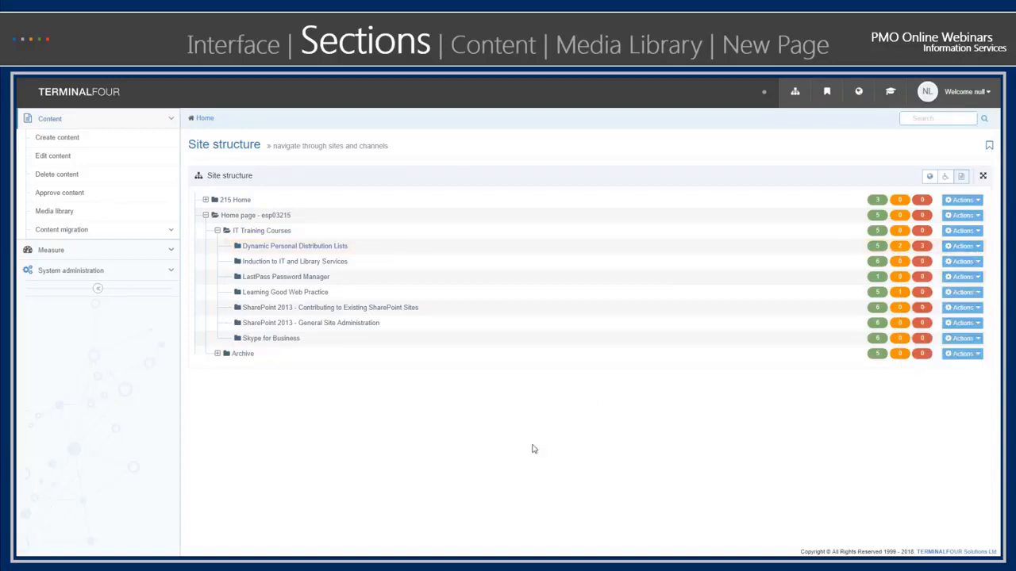
- Open the Dynamic Personal Distribution Lists section with the main navigation collapsed and examine its content items and their statuses
left_click(313, 249)
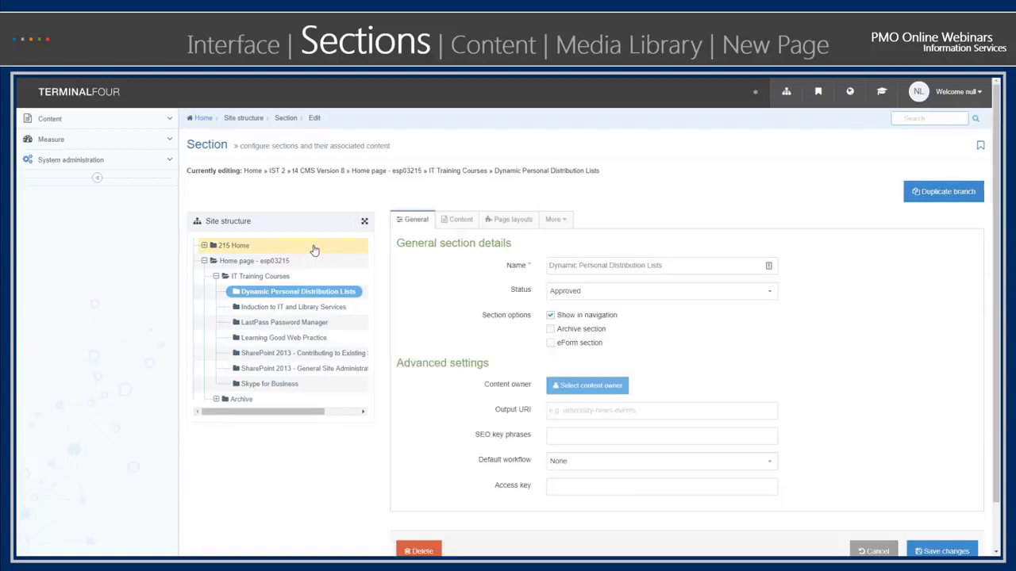
left_click(98, 179)
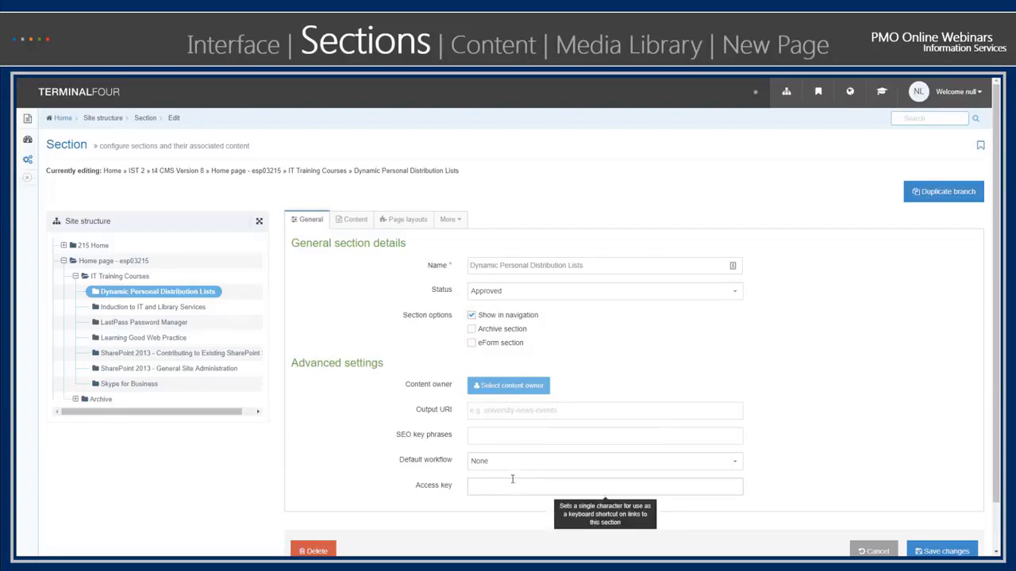
left_click(340, 223)
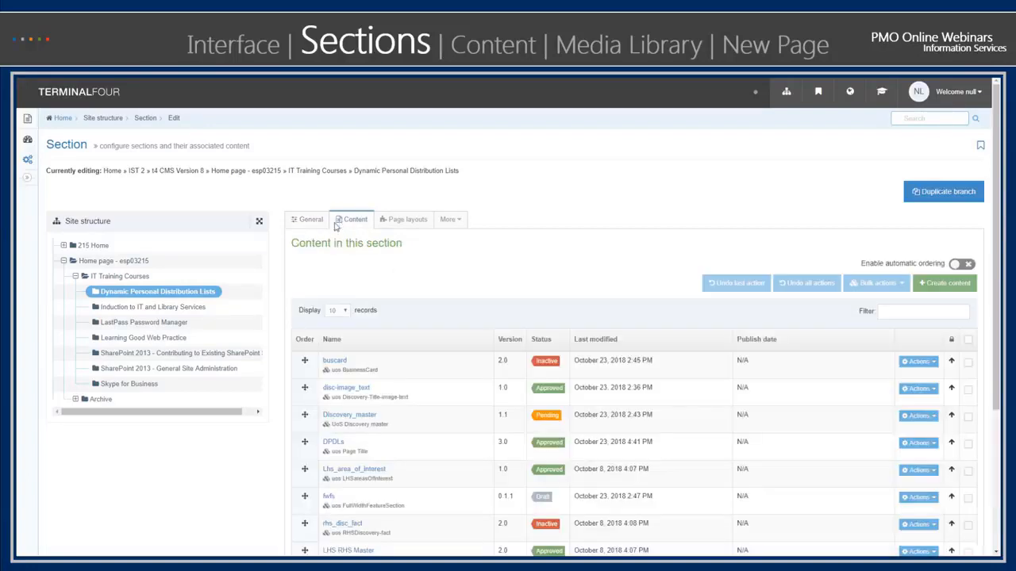
scroll(209, 453, "down", 2)
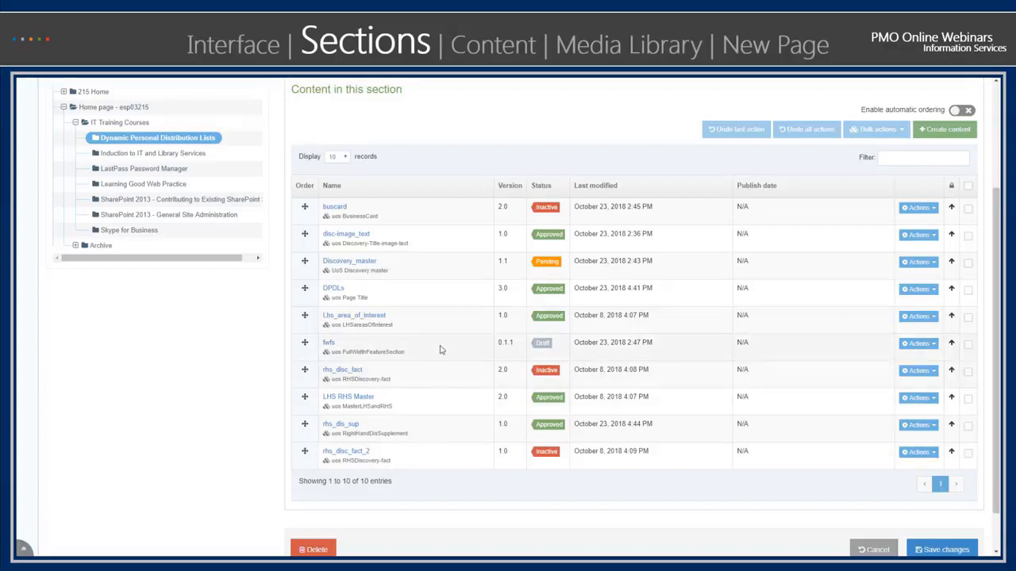
scroll(442, 370, "up", 2)
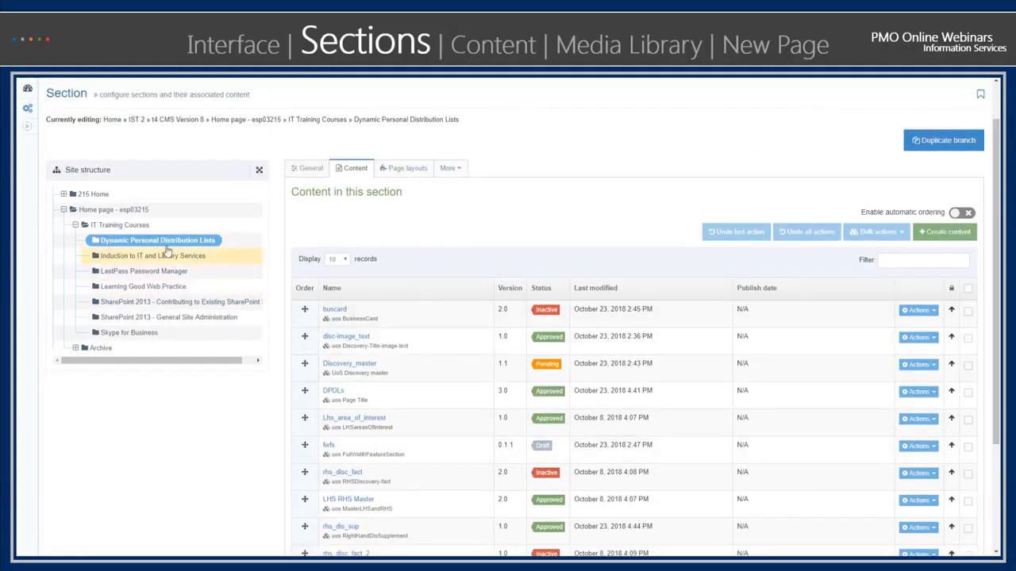
scroll(527, 221, "up", 1)
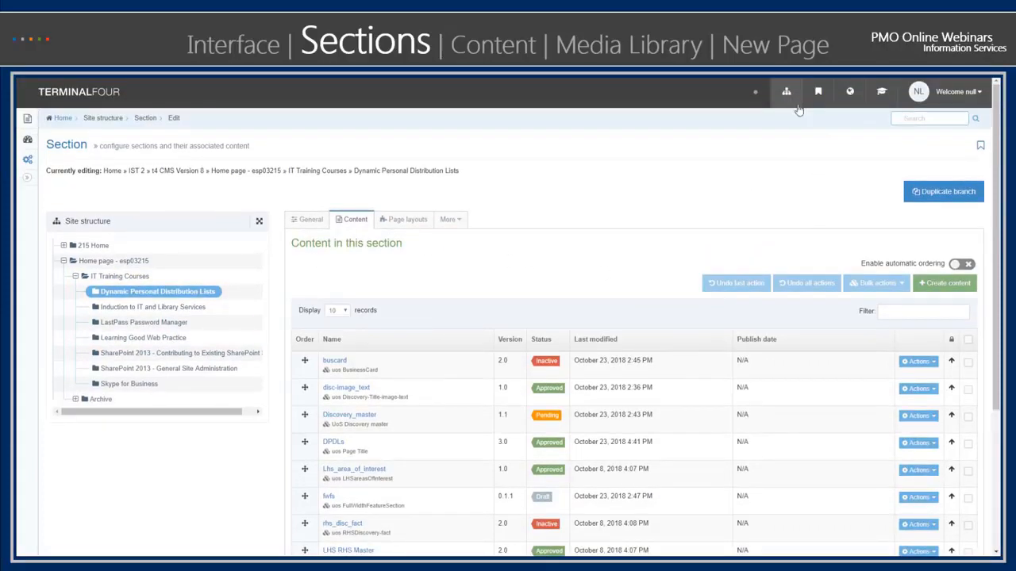
- Open the IT Training Courses section from the site structure and view its list of subsections
left_click(785, 93)
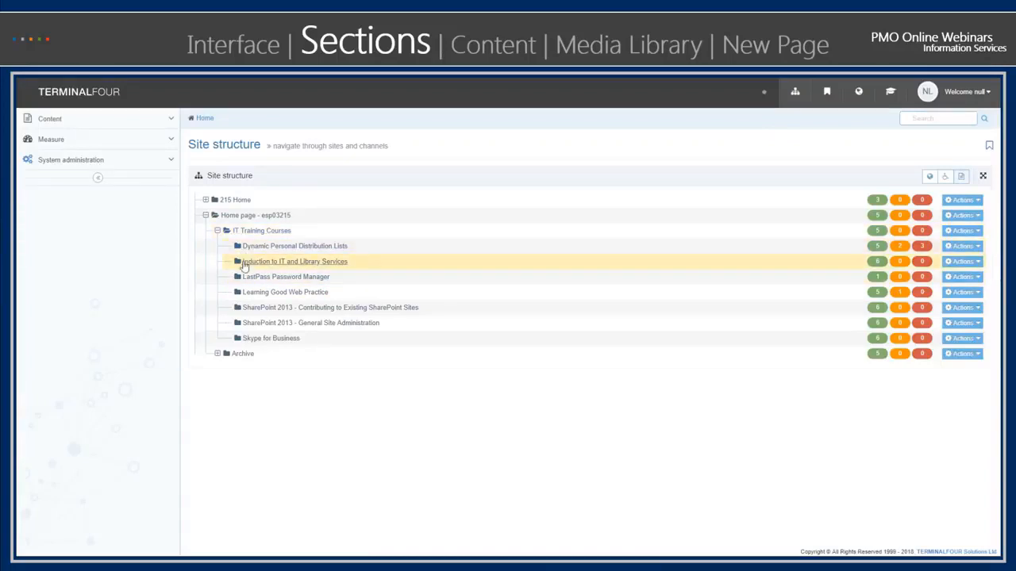
left_click(277, 230)
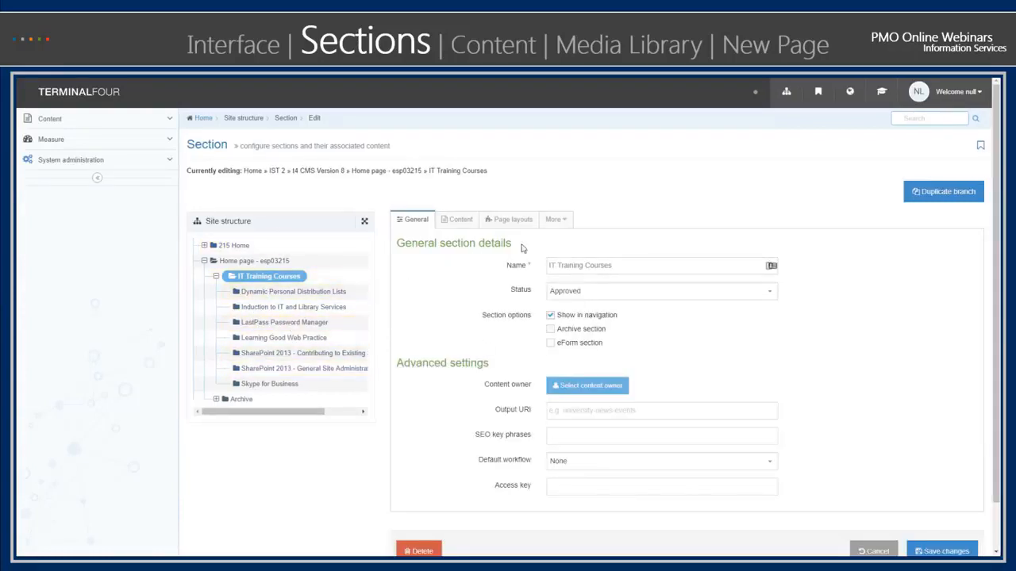
left_click(560, 224)
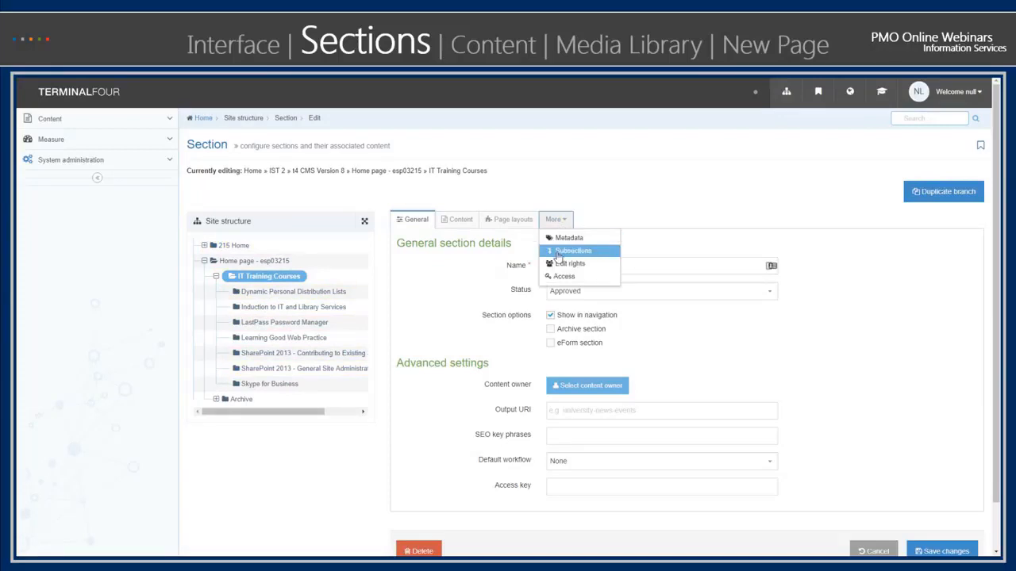
left_click(558, 253)
scroll(328, 454, "down", 1)
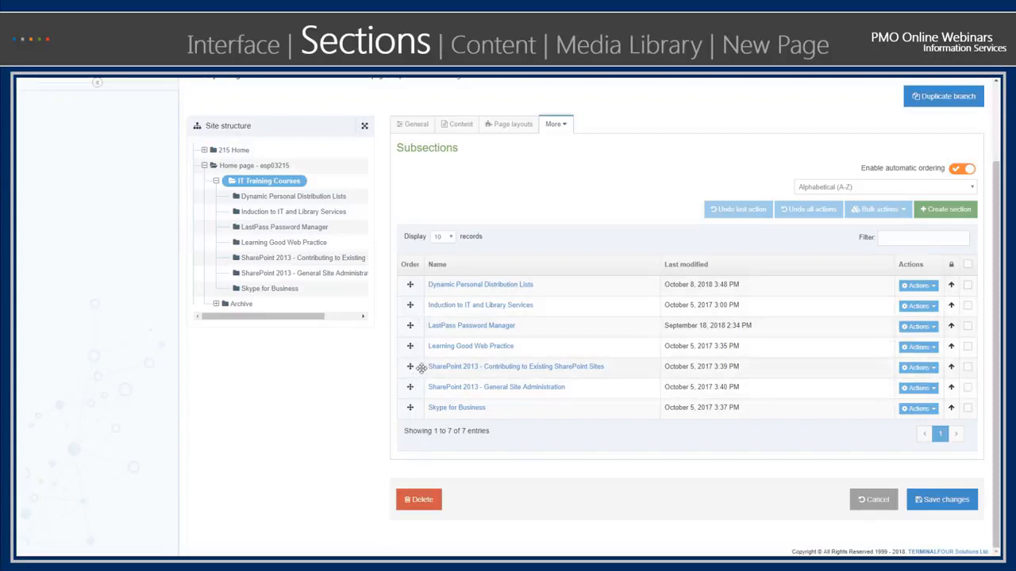
- View the metadata values that can be set for the IT Training Courses section
left_click(556, 128)
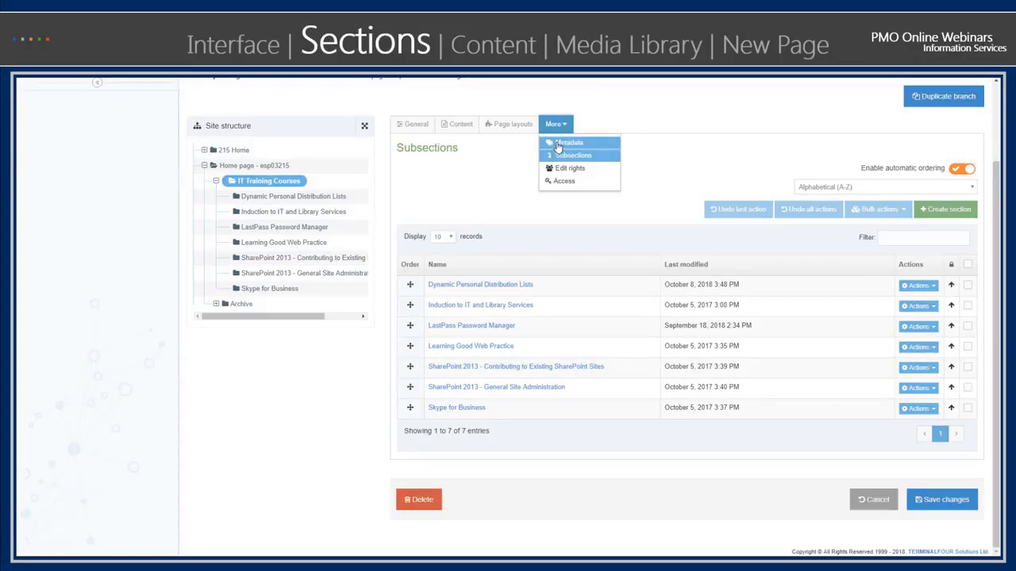
left_click(558, 145)
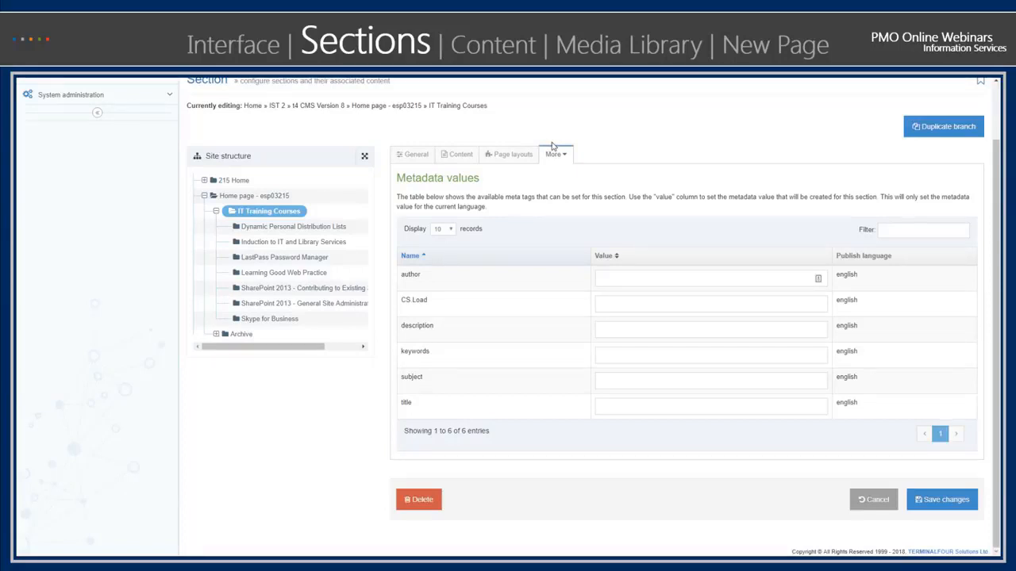
scroll(566, 177, "up", 1)
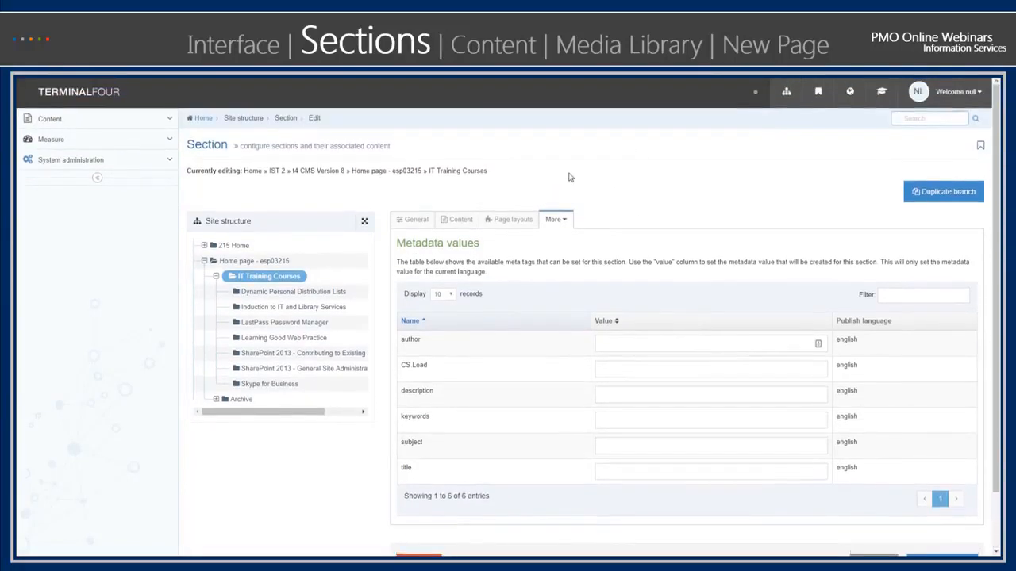
- Review the options for duplicating the IT Training Courses branch from the site structure, without duplicating it
left_click(783, 95)
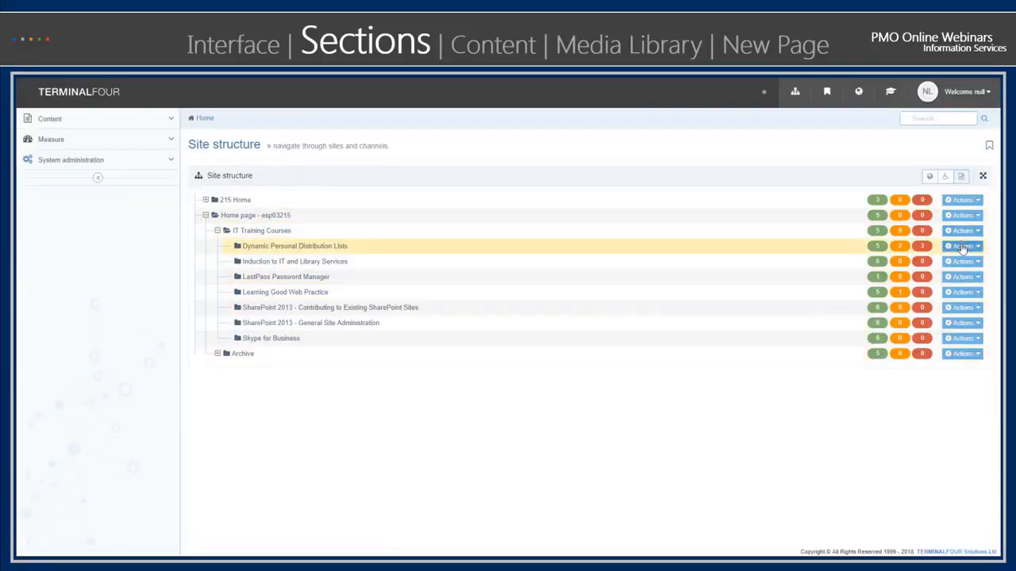
left_click(976, 232)
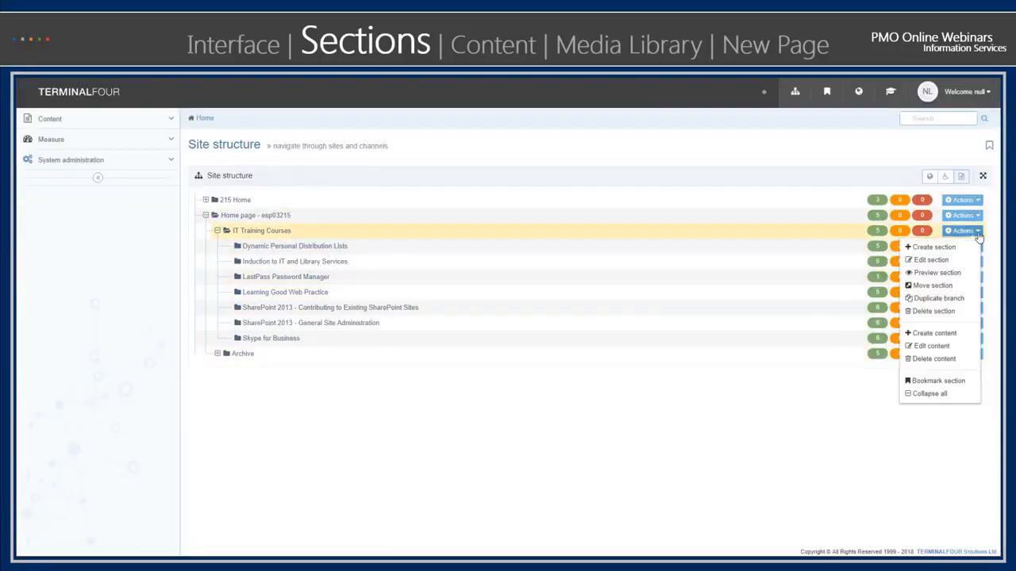
left_click(948, 300)
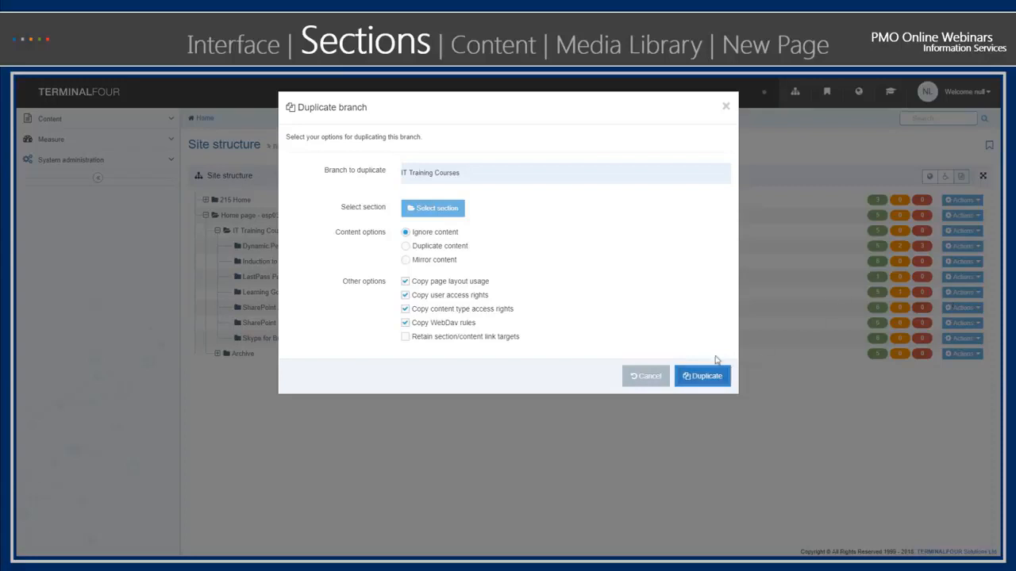
left_click(655, 379)
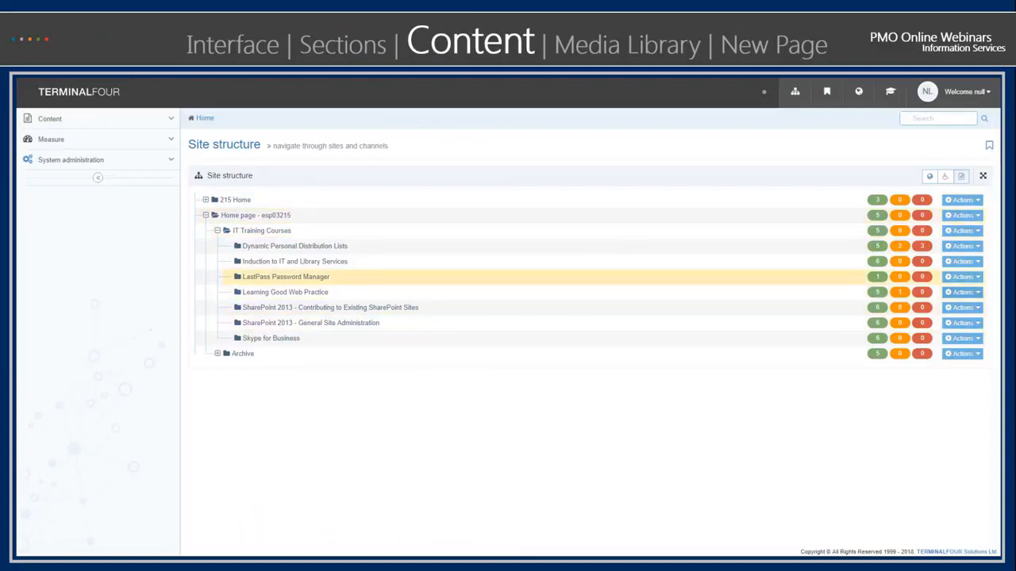
- Open the content list of the Dynamic Personal Distribution Lists section and review the actions available for the buscard item
left_click(962, 246)
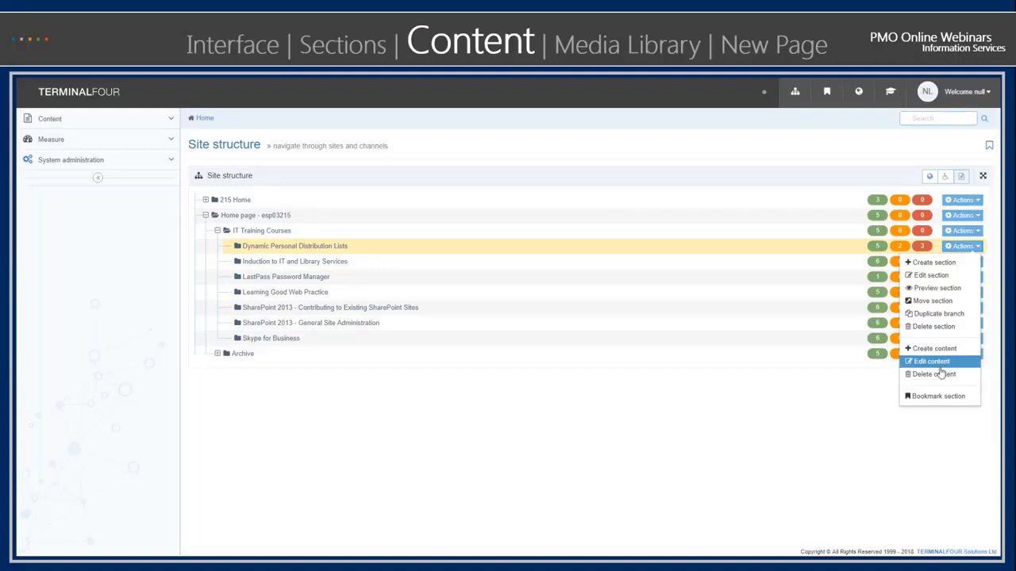
left_click(297, 247)
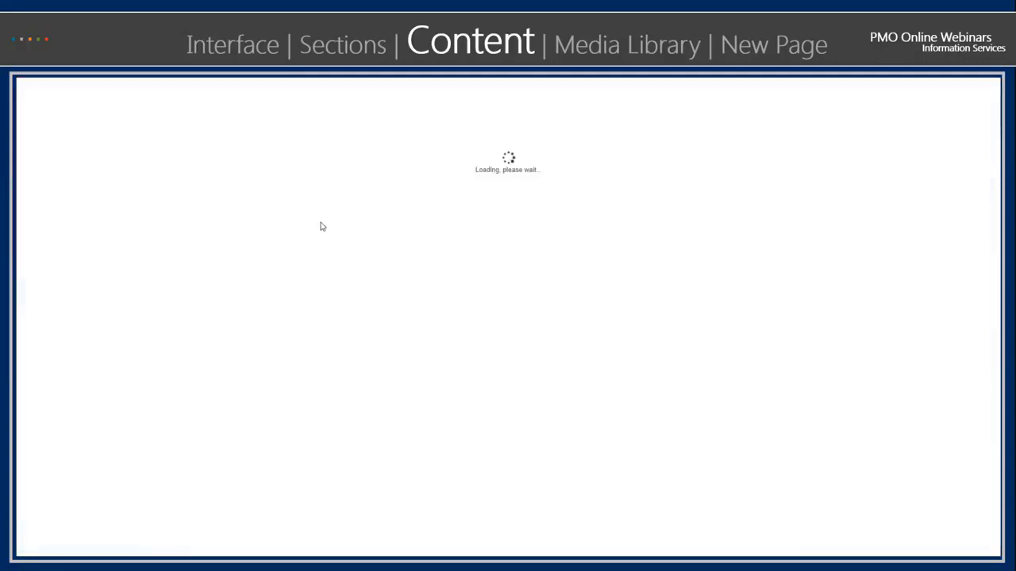
left_click(444, 222)
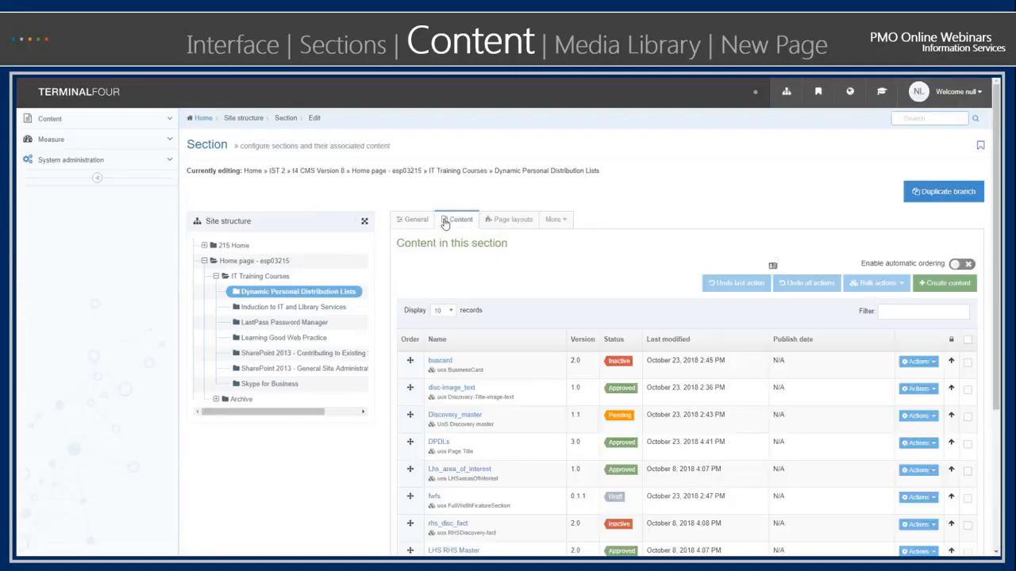
scroll(301, 431, "down", 2)
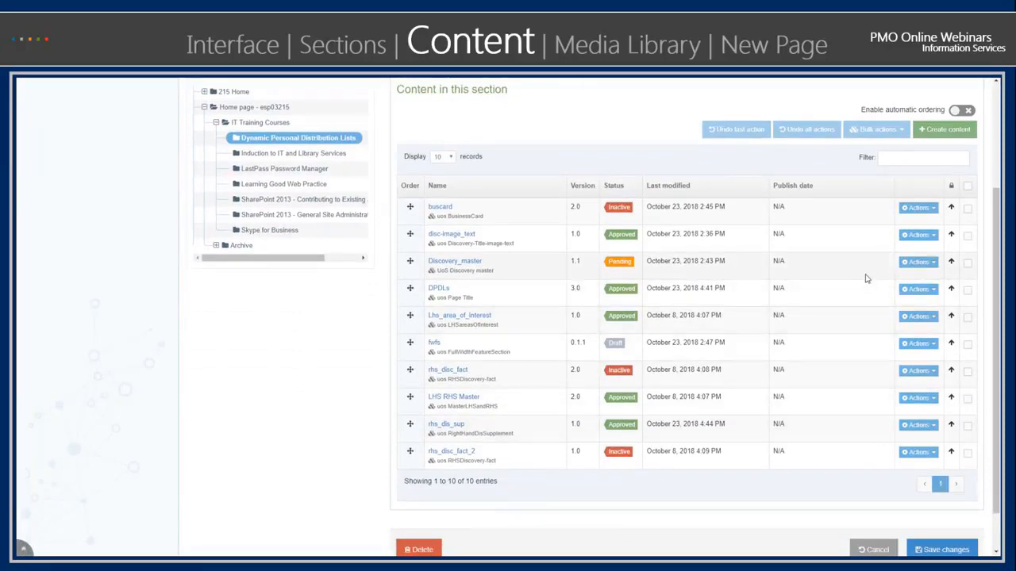
left_click(933, 209)
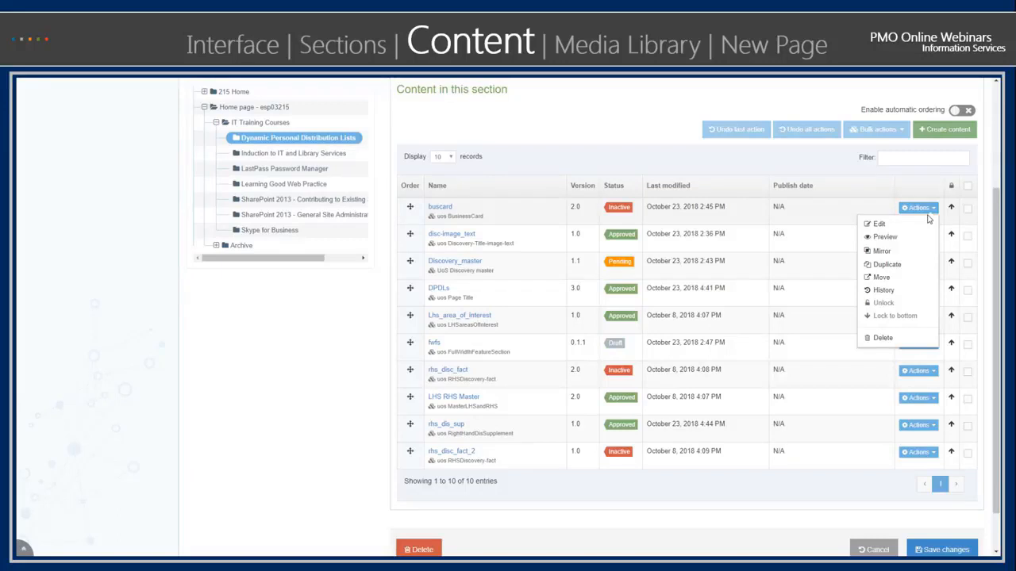
- Start creating new content in the Dynamic Personal Distribution Lists section and look through the available content types
left_click(939, 130)
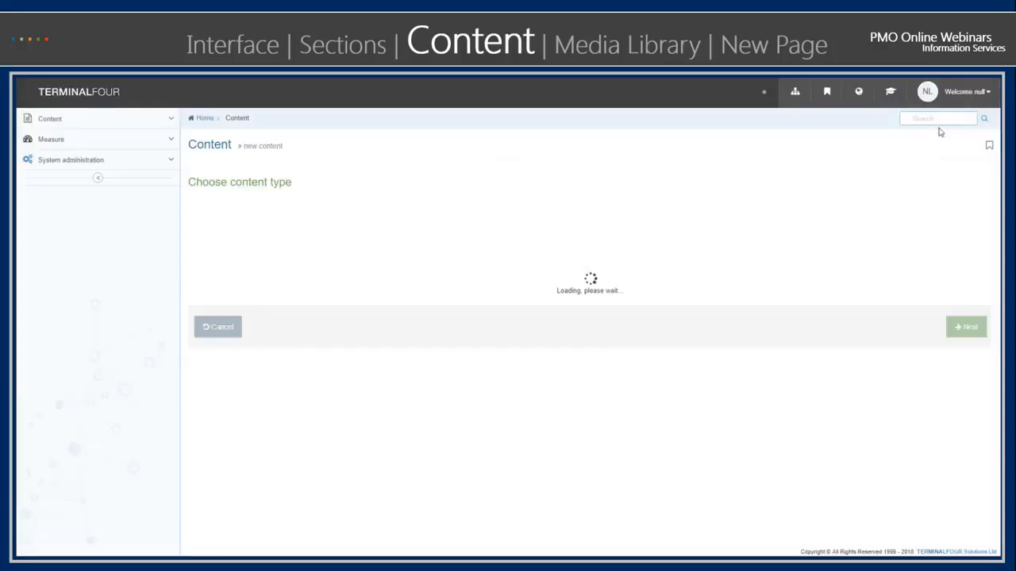
scroll(316, 362, "down", 1)
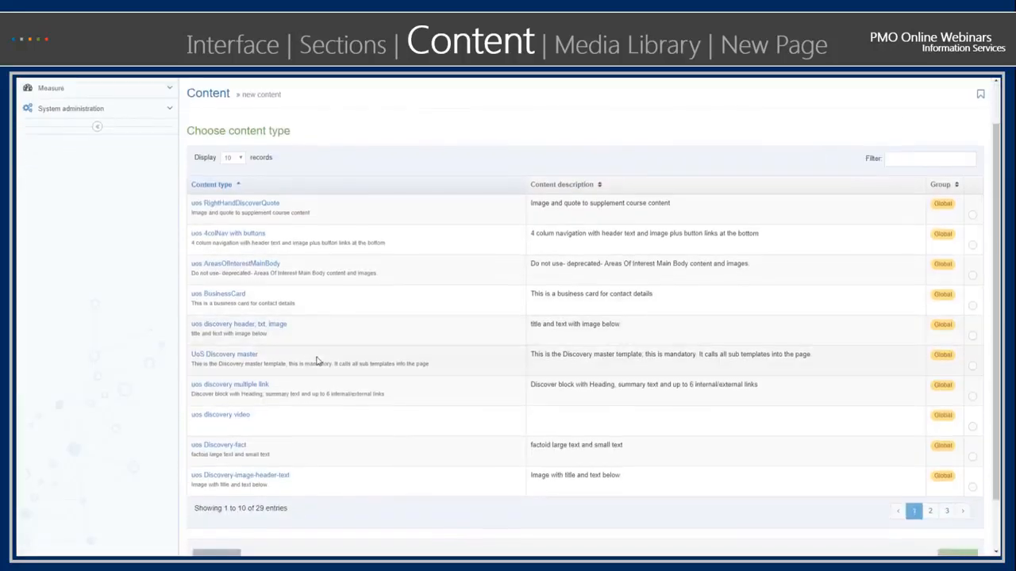
scroll(316, 361, "down", 1)
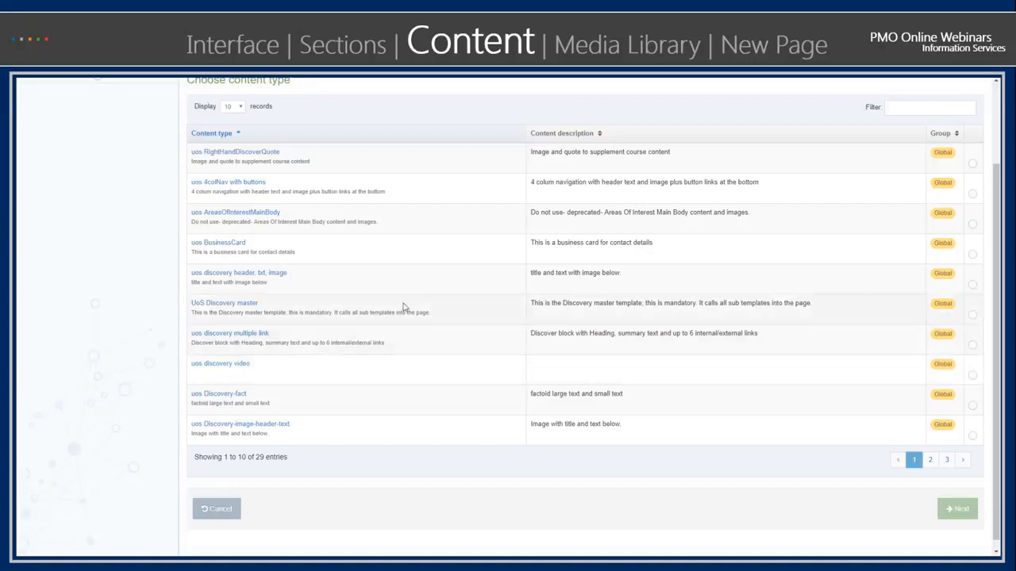
scroll(431, 355, "up", 3)
scroll(431, 290, "down", 1)
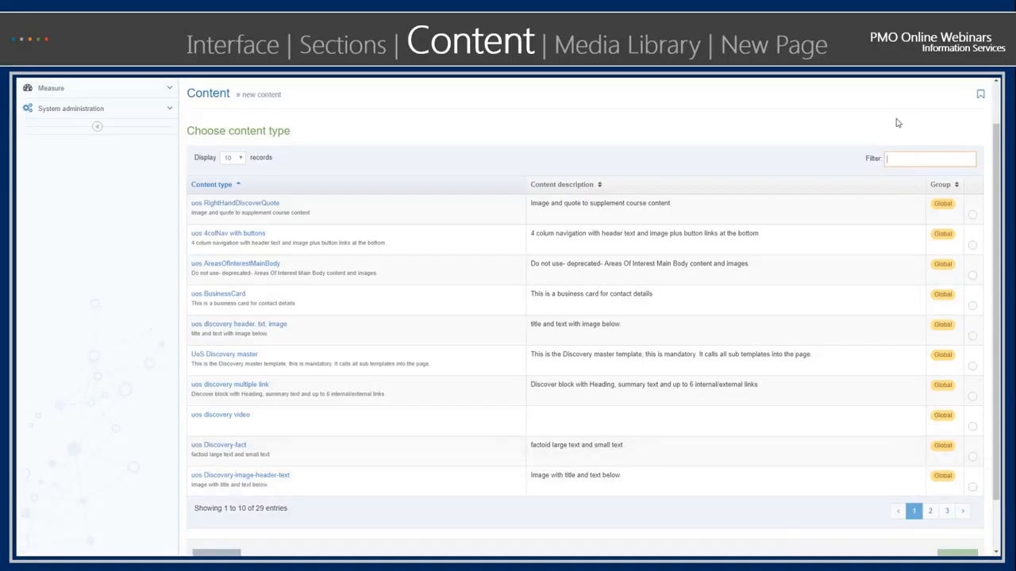
- Filter the content types by "master" and clear the filter
type("master")
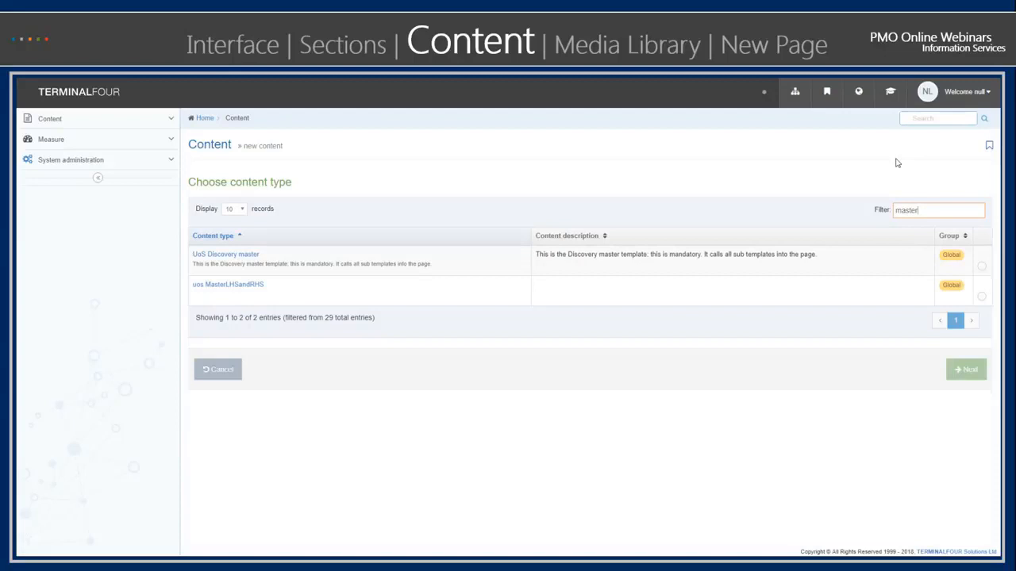
key("BackSpace")
key("BackSpace")
key("BackSpace")
key("BackSpace")
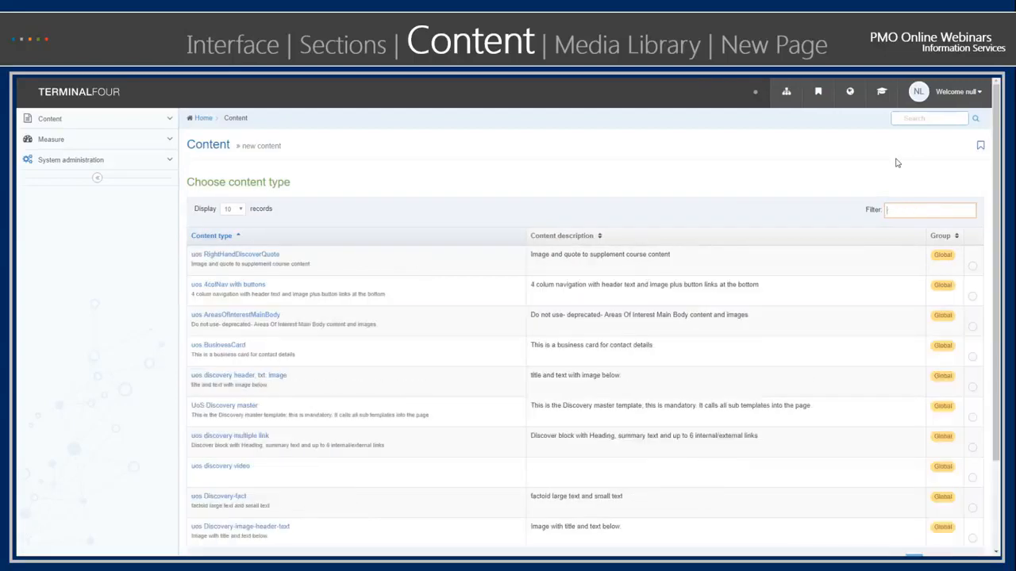
- Filter the content types by "discovery"
type("dos")
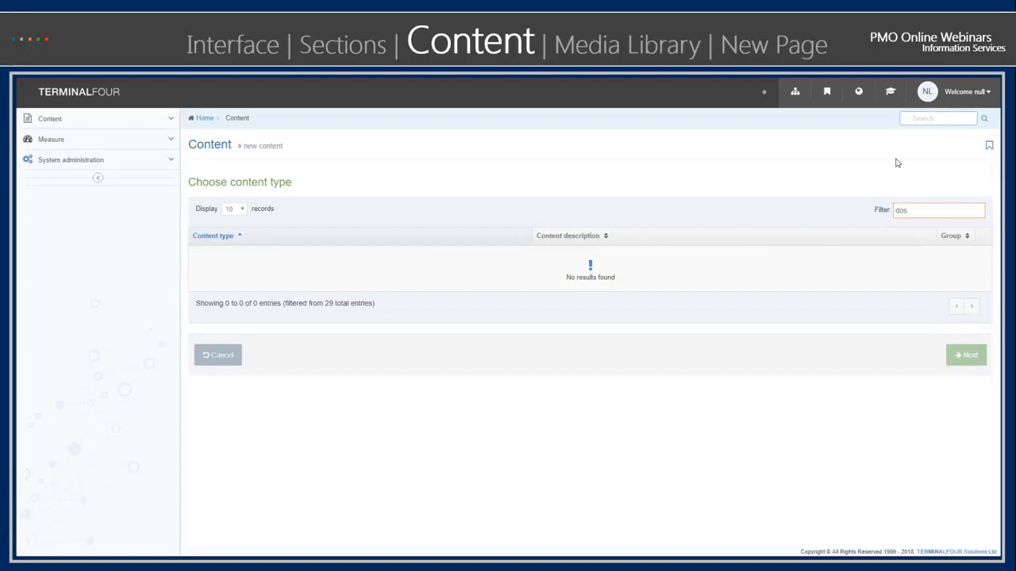
key("BackSpace")
key("BackSpace")
type("is")
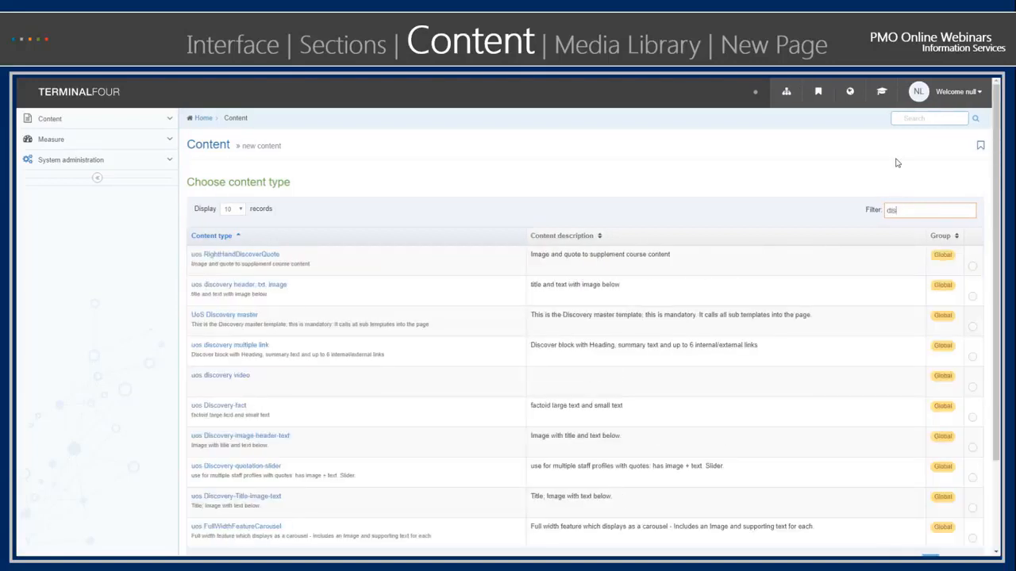
type("covery")
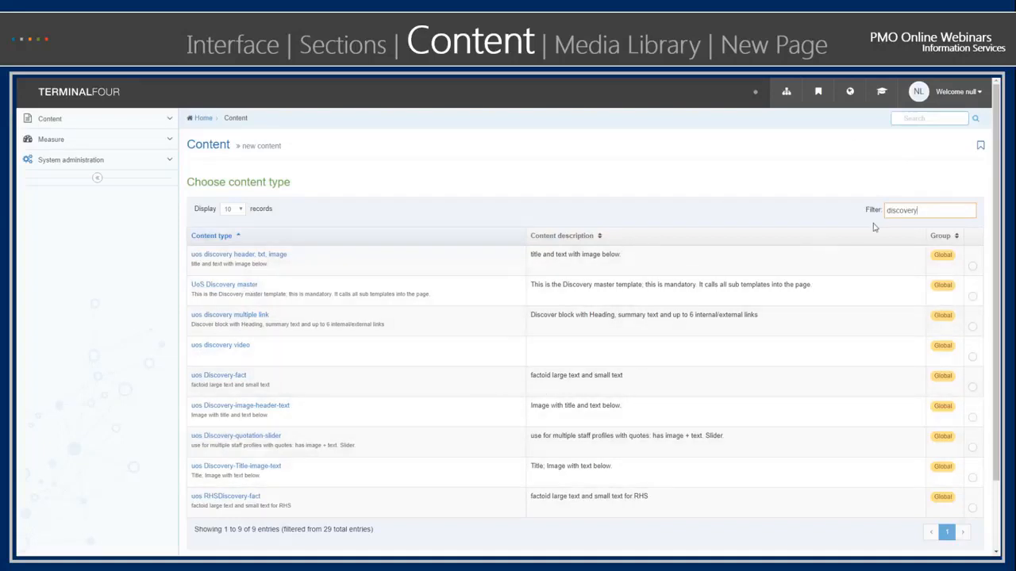
- Clear the content type filter and open a new content form of the type uos 4colNav with buttons
left_click_drag(917, 211, 889, 217)
key("BackSpace")
left_click(750, 168)
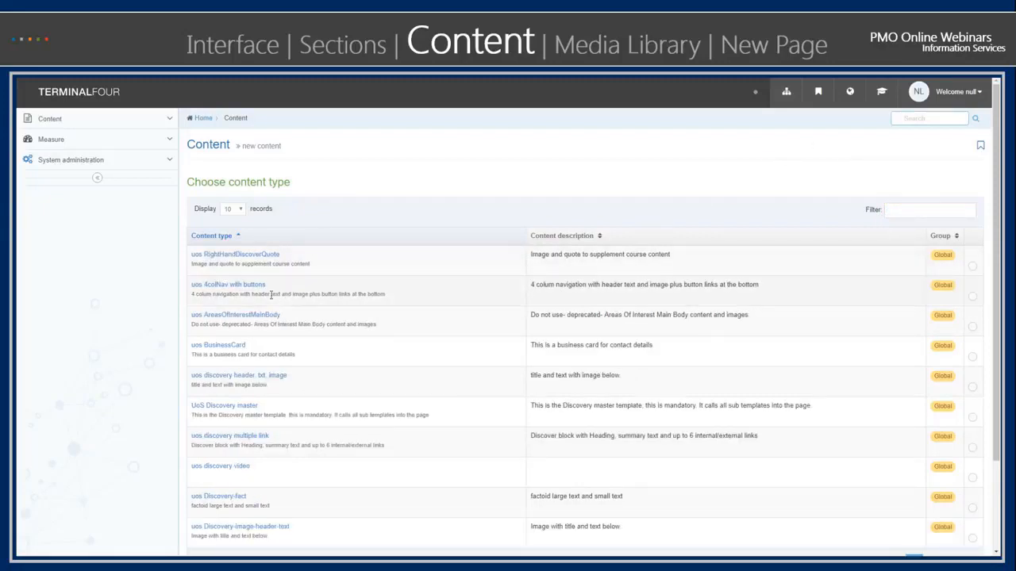
left_click(231, 286)
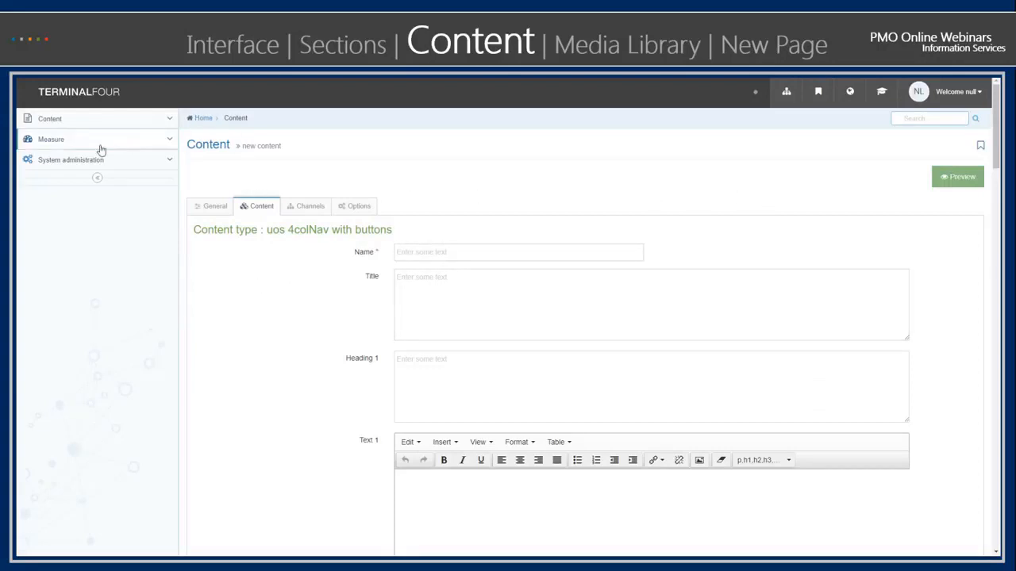
- Leave the new content form and reopen the content list of the Dynamic Personal Distribution Lists section from the site structure
left_click(785, 94)
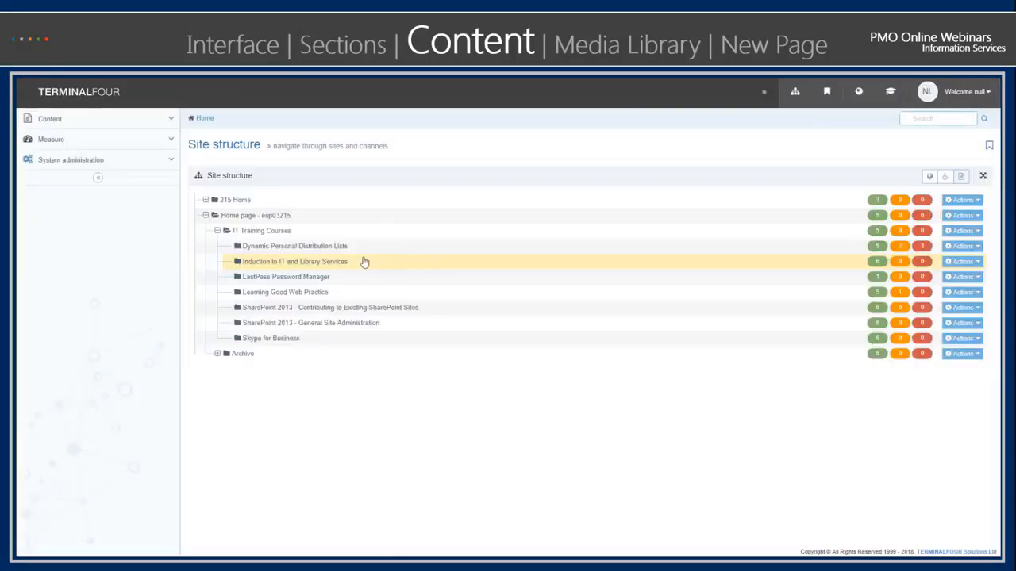
left_click(284, 247)
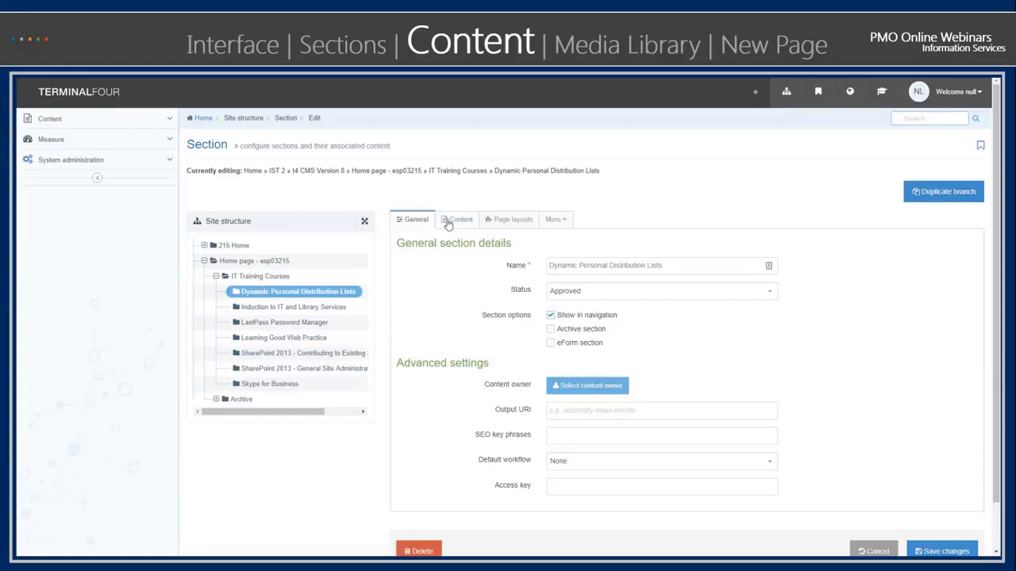
left_click(451, 220)
scroll(353, 350, "down", 3)
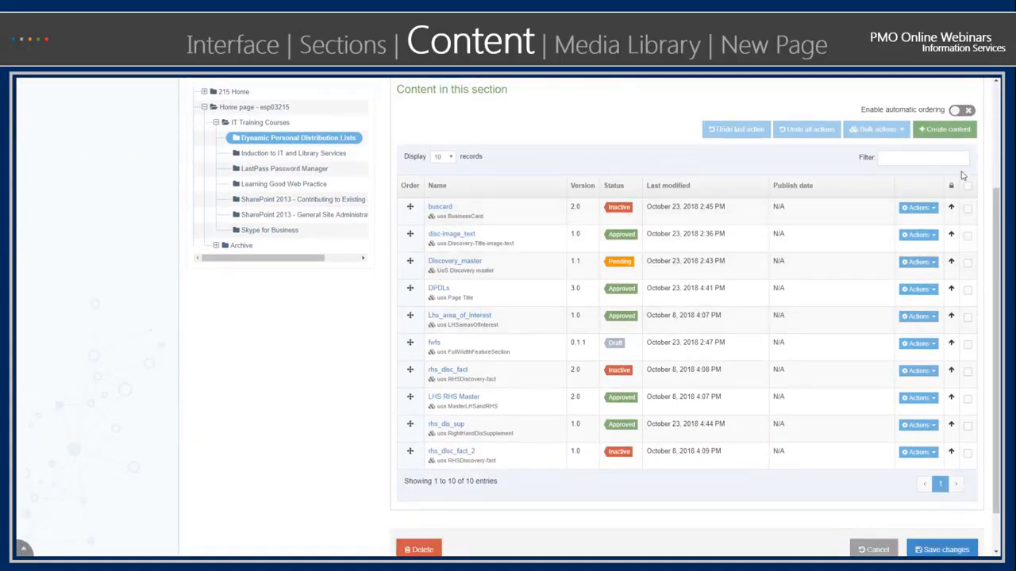
- Reorder the content so disc-image_text sits above buscard, and rhs_disc_fact and fwfs, in that order, sit directly above Lhs_area_of_interest
scroll(929, 123, "up", 2)
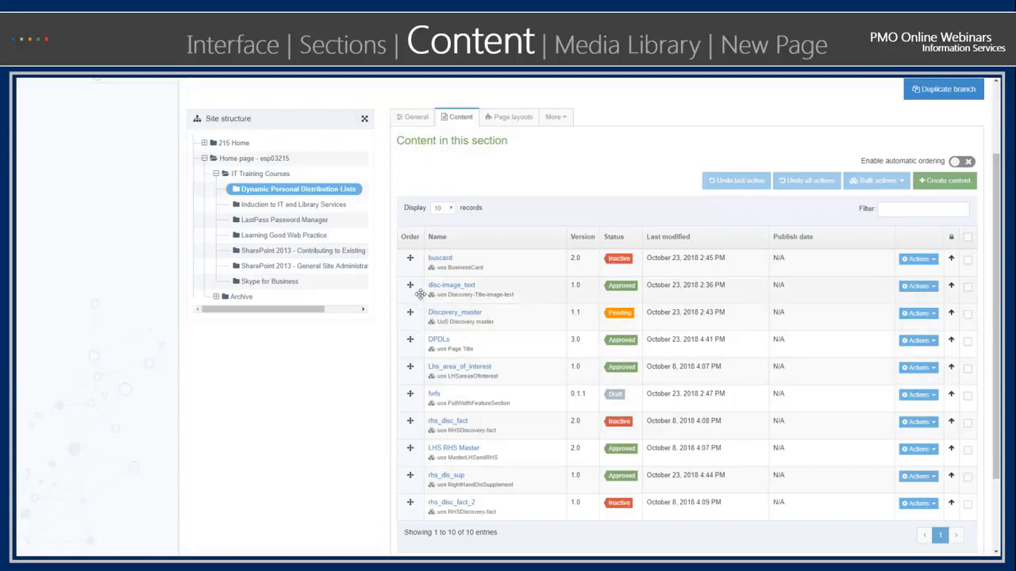
mouse_move(420, 294)
left_mouse_down()
mouse_move(419, 303)
mouse_move(418, 265)
mouse_move(422, 290)
left_mouse_up()
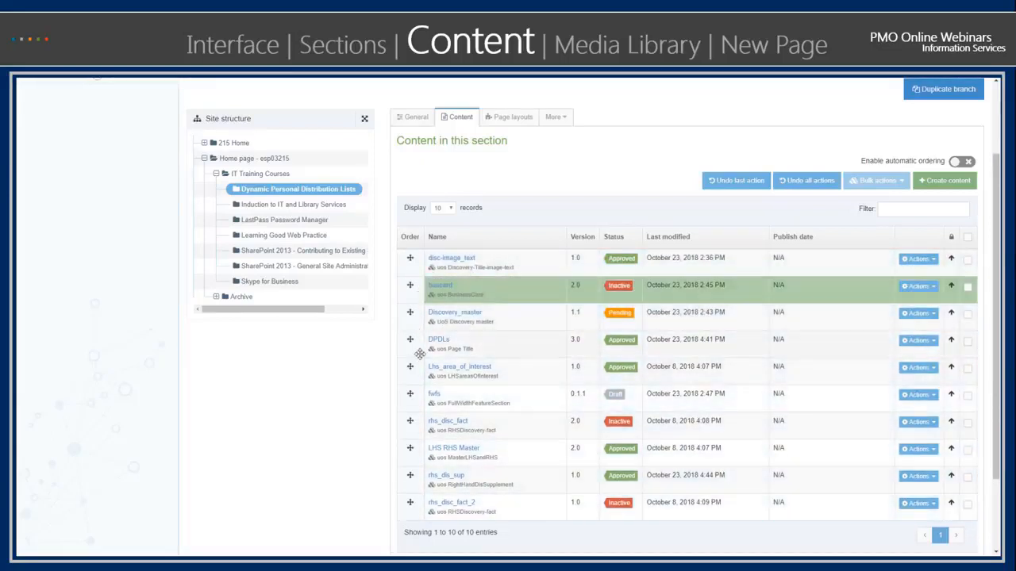
left_click_drag(416, 388, 421, 371)
left_click_drag(417, 422, 420, 395)
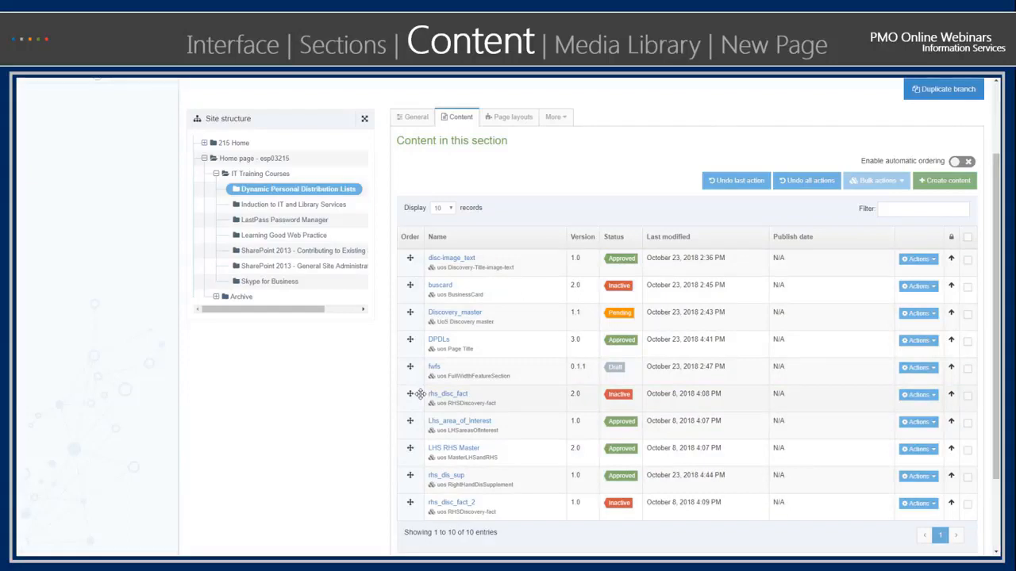
left_click_drag(420, 395, 418, 371)
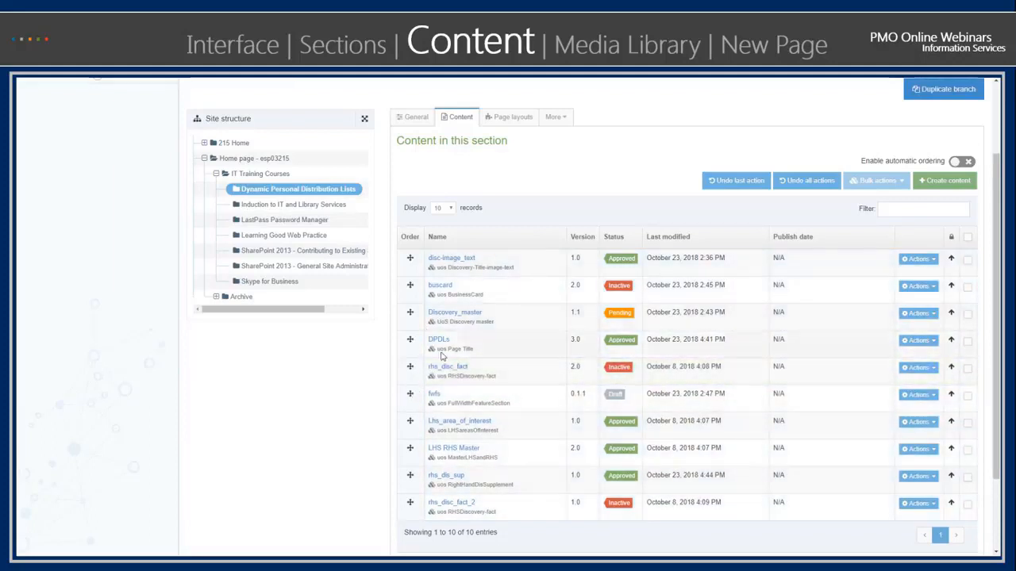
- Try moving DPDLs below LHS RHS Master and below rhs_dis_sup, undoing each move
left_click_drag(410, 341, 412, 454)
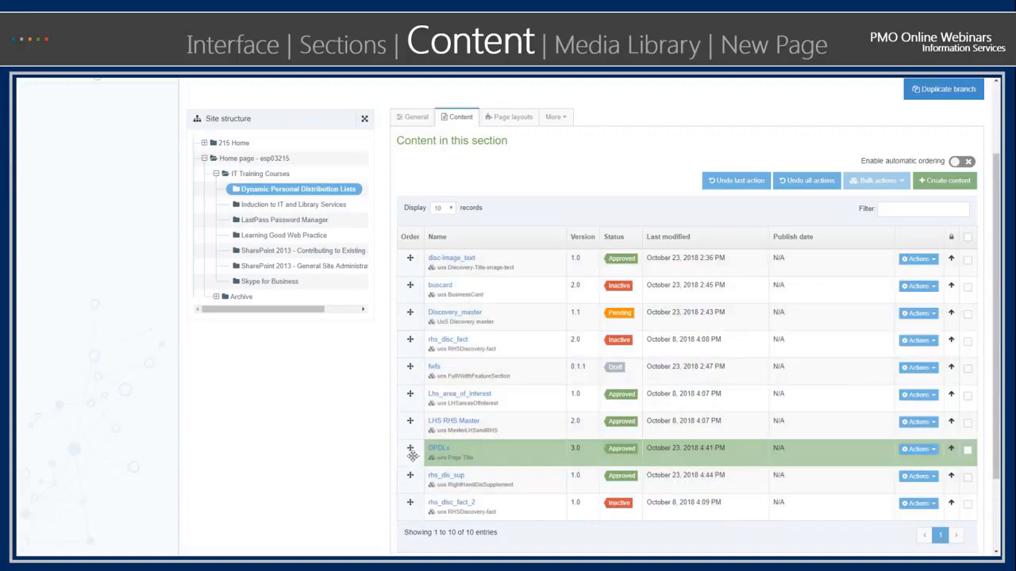
left_click(737, 193)
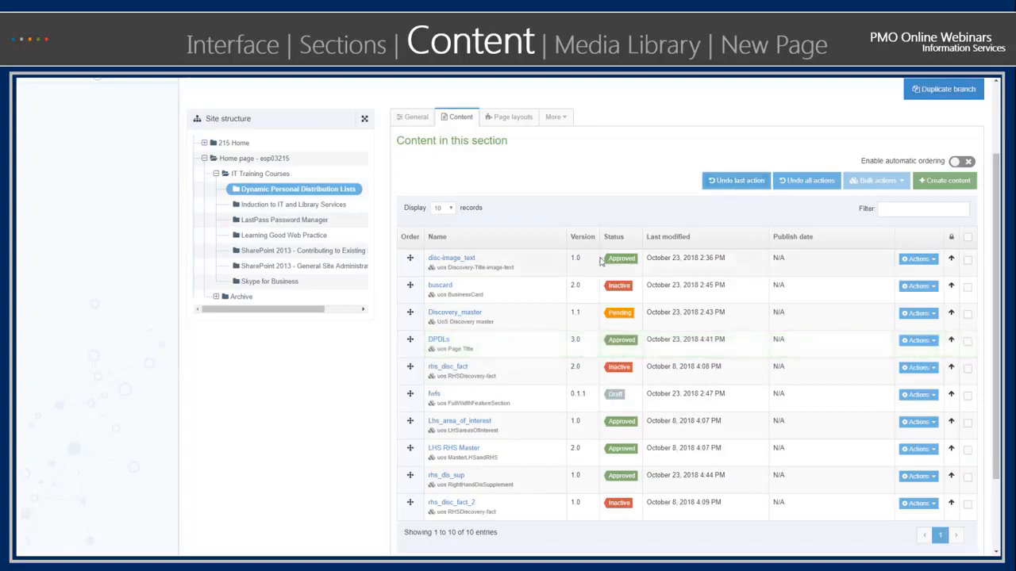
left_click_drag(409, 346, 408, 482)
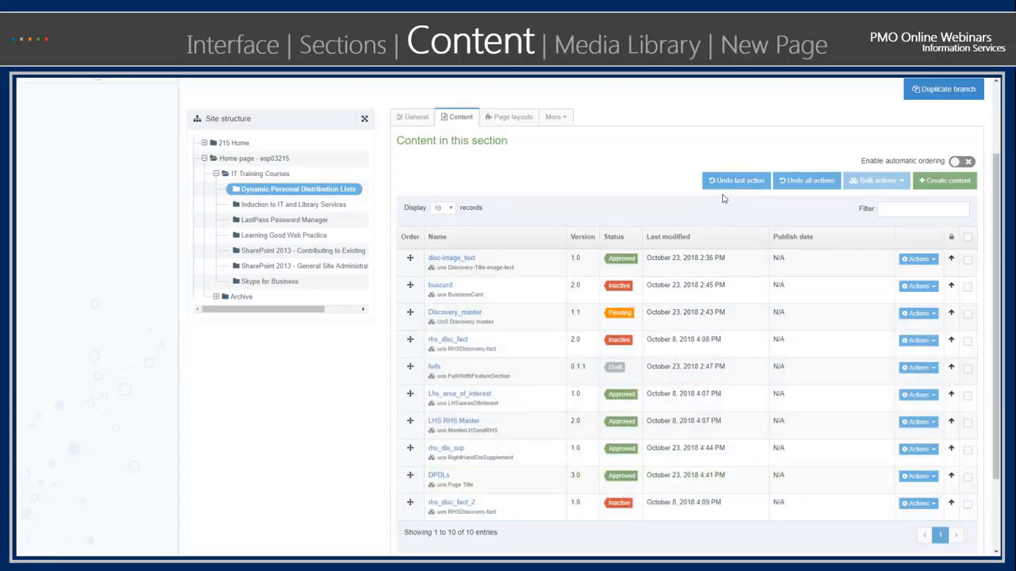
left_click(729, 188)
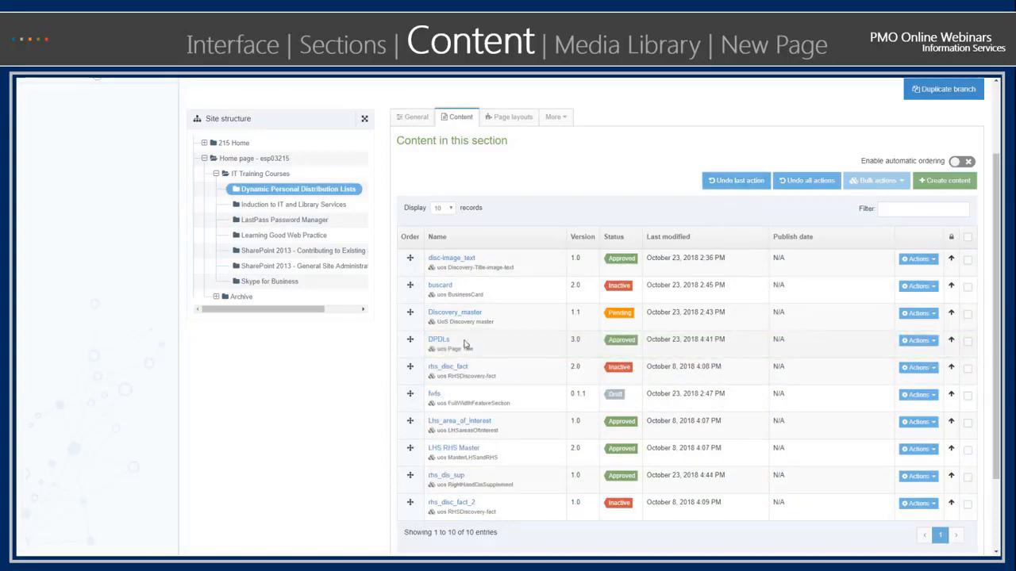
- Move the buscard item directly below Discovery_master in the content order
left_click_drag(406, 292, 397, 316)
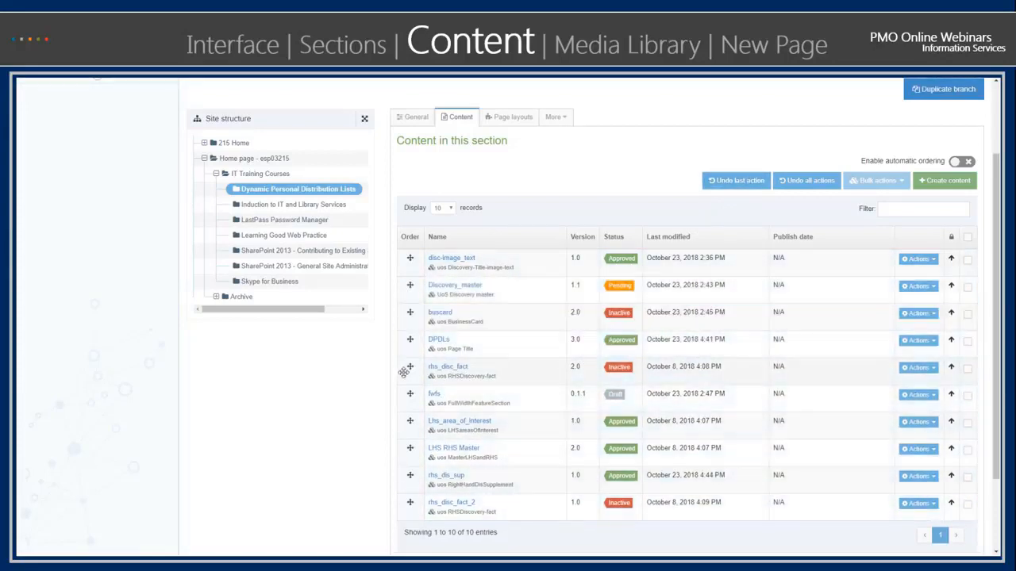
- Move fwfs directly above rhs_disc_fact, and place rhs_dis_sup and LHS RHS Master, in that order, directly above Lhs_area_of_interest
left_click_drag(409, 394, 411, 368)
left_click_drag(409, 450, 414, 425)
left_click_drag(414, 473, 418, 427)
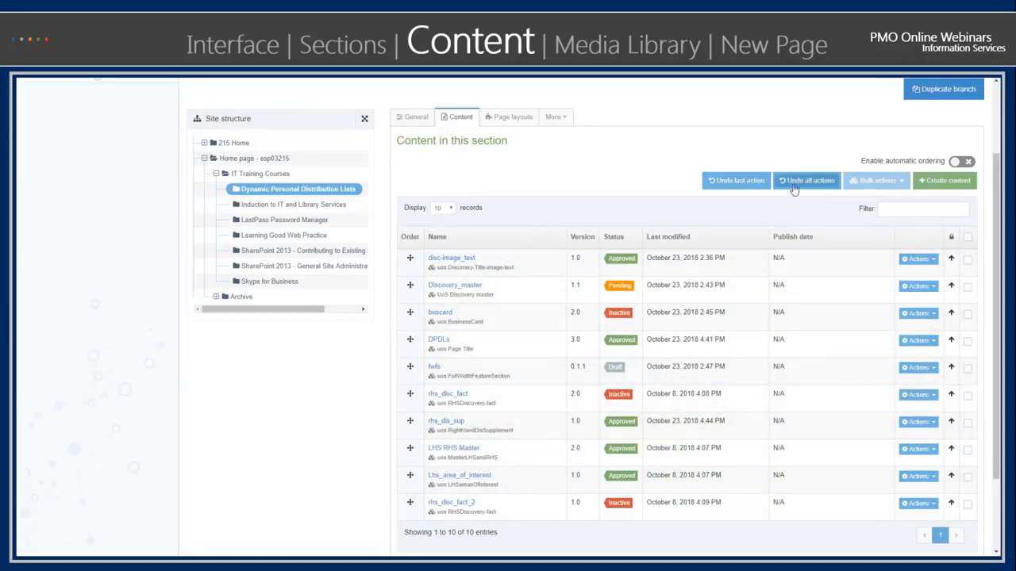
- Undo all the content order changes made in this section
left_click(794, 181)
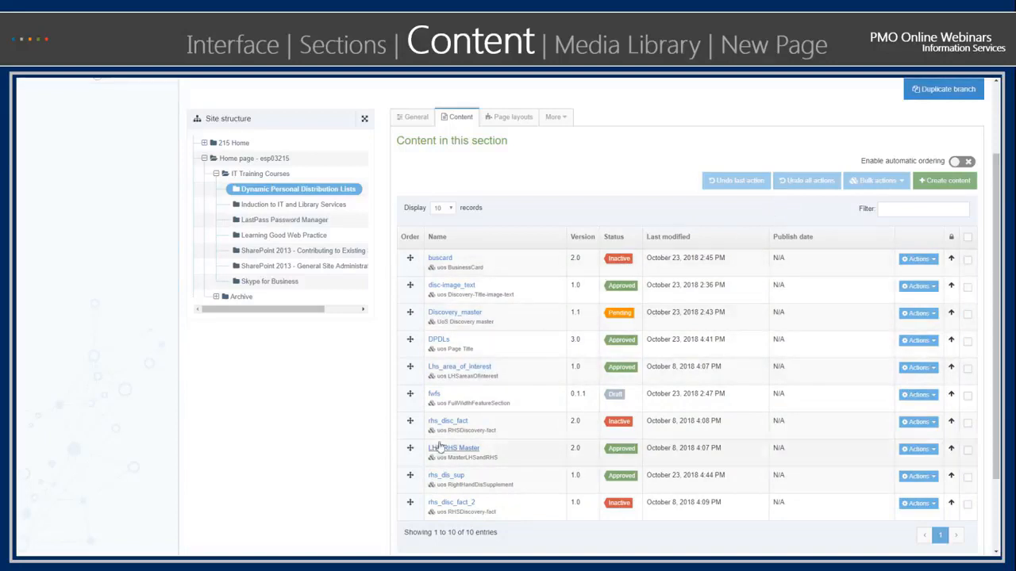
scroll(619, 473, "down", 2)
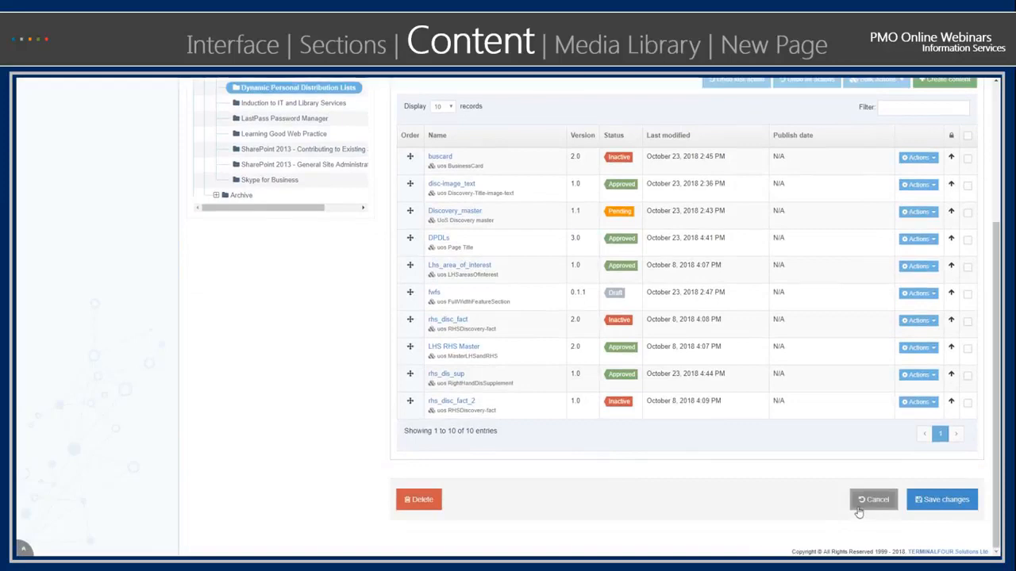
scroll(802, 449, "up", 1)
scroll(802, 449, "up", 3)
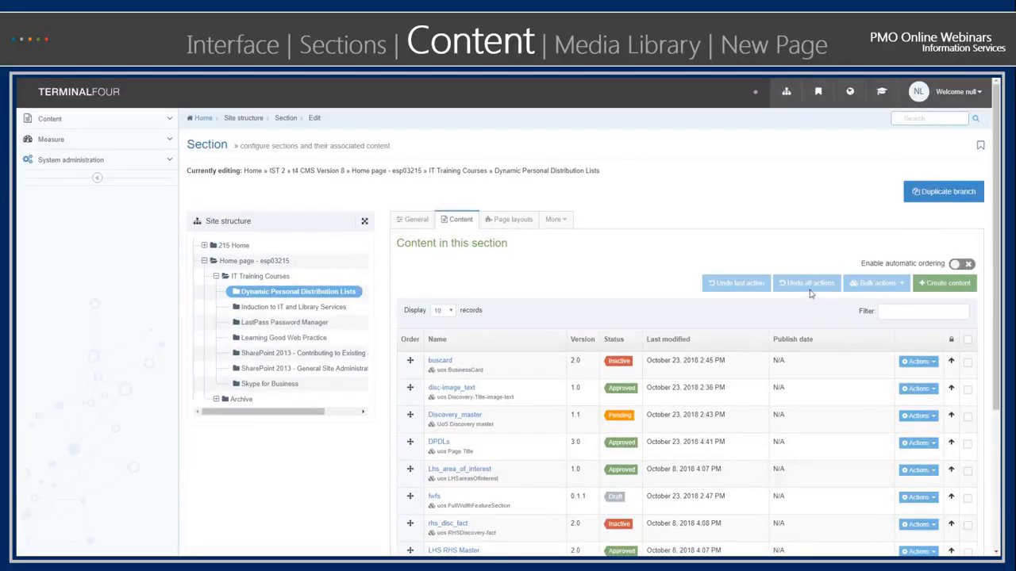
- Enable automatic ordering of the section's content, using Alphabetical (A-Z)
scroll(811, 293, "down", 2)
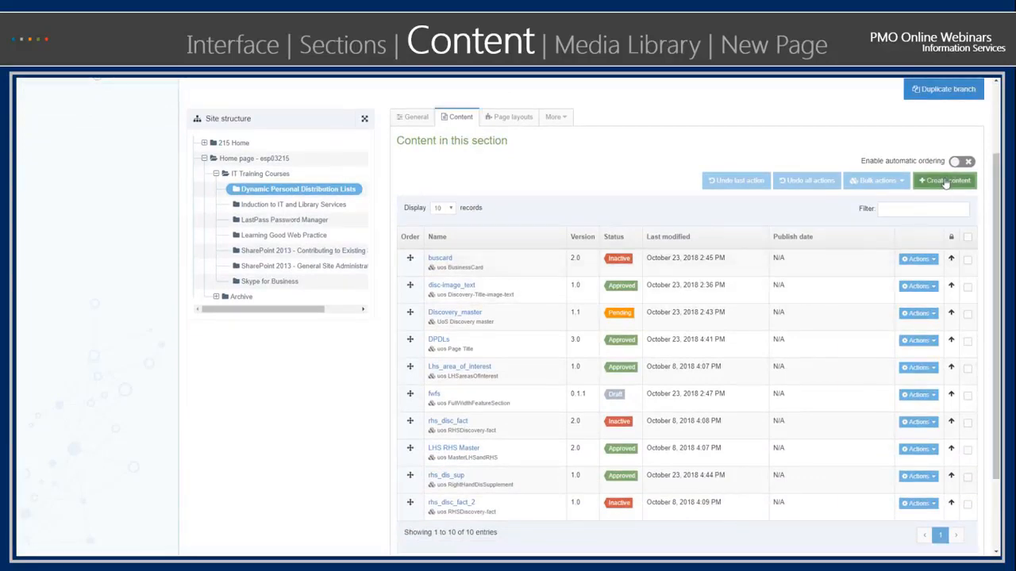
left_click(960, 164)
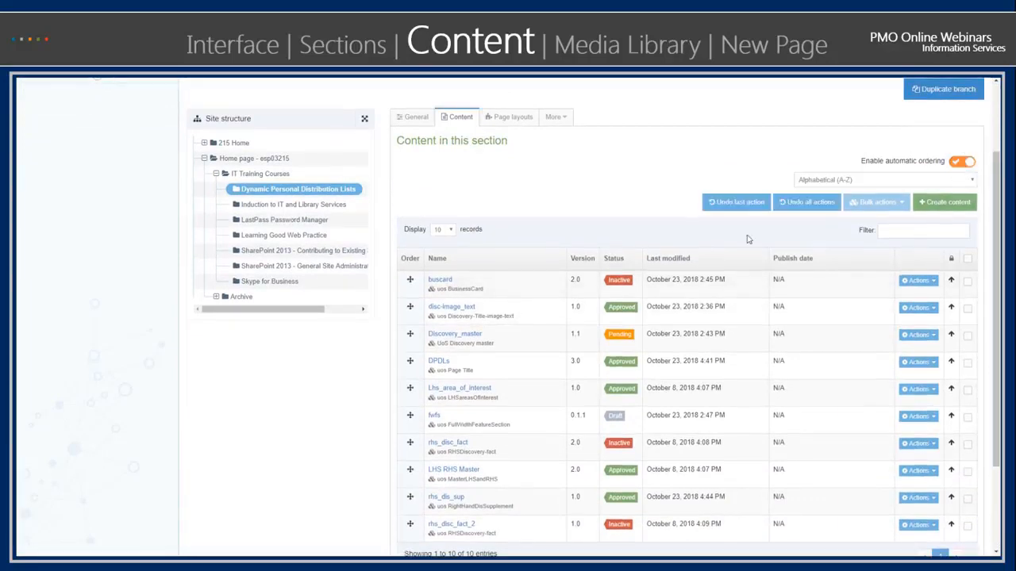
scroll(625, 283, "down", 1)
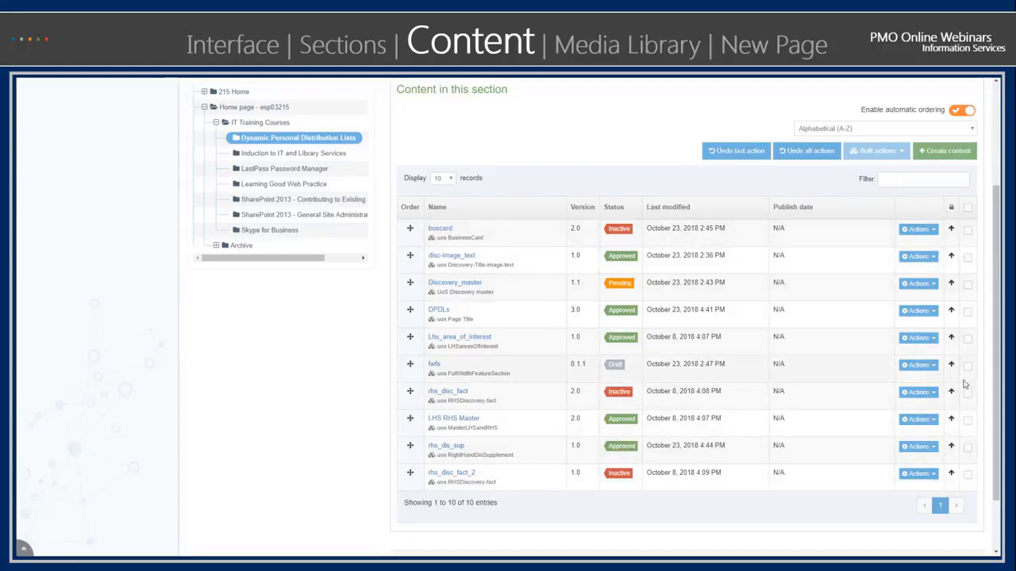
- Examine the actions available for the buscard content item
left_click(917, 229)
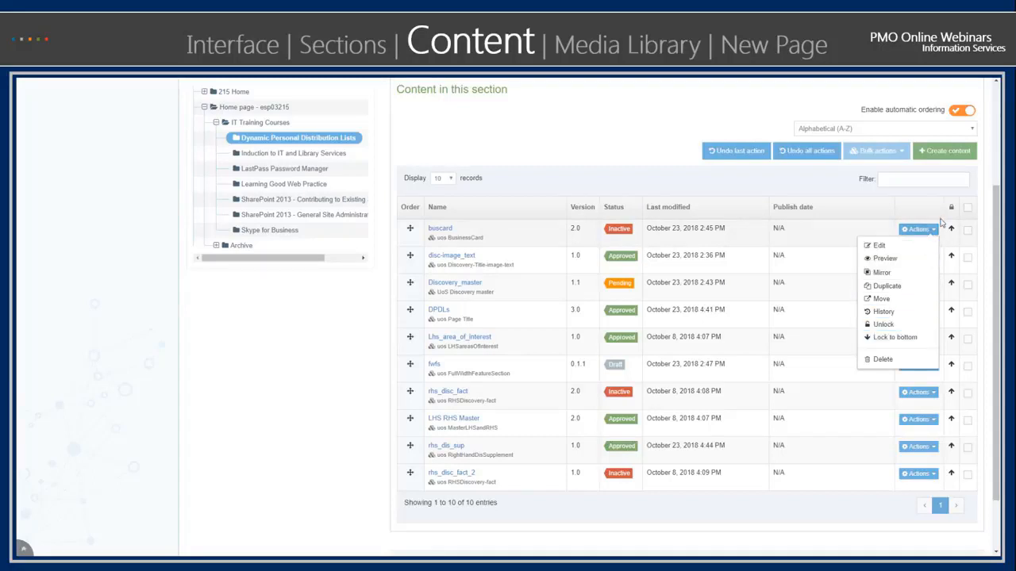
left_click(915, 200)
left_click(917, 229)
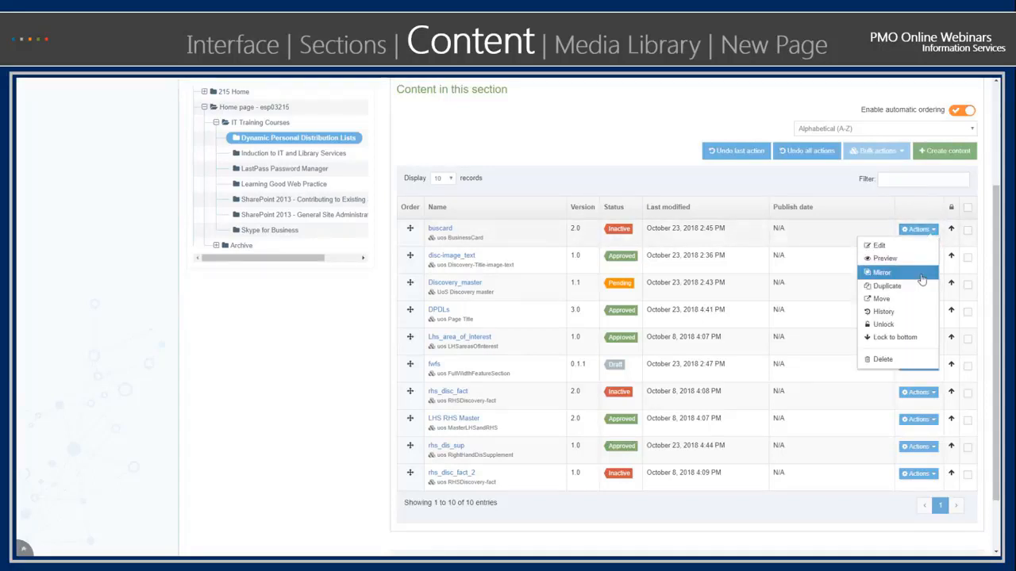
left_click(828, 175)
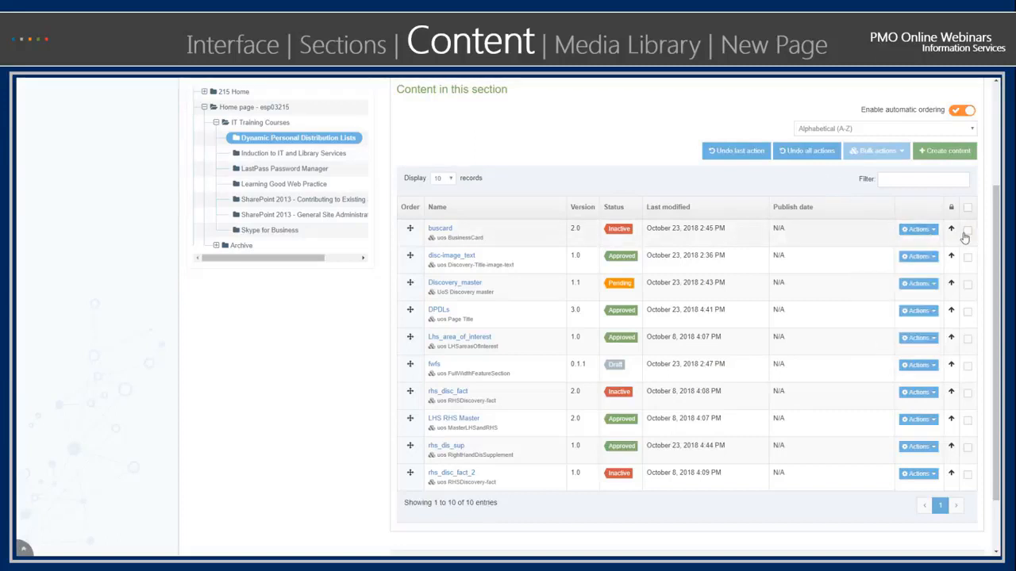
- Select buscard, Discovery_master and Lhs_area_of_interest and examine the bulk actions available for them
left_click(967, 283)
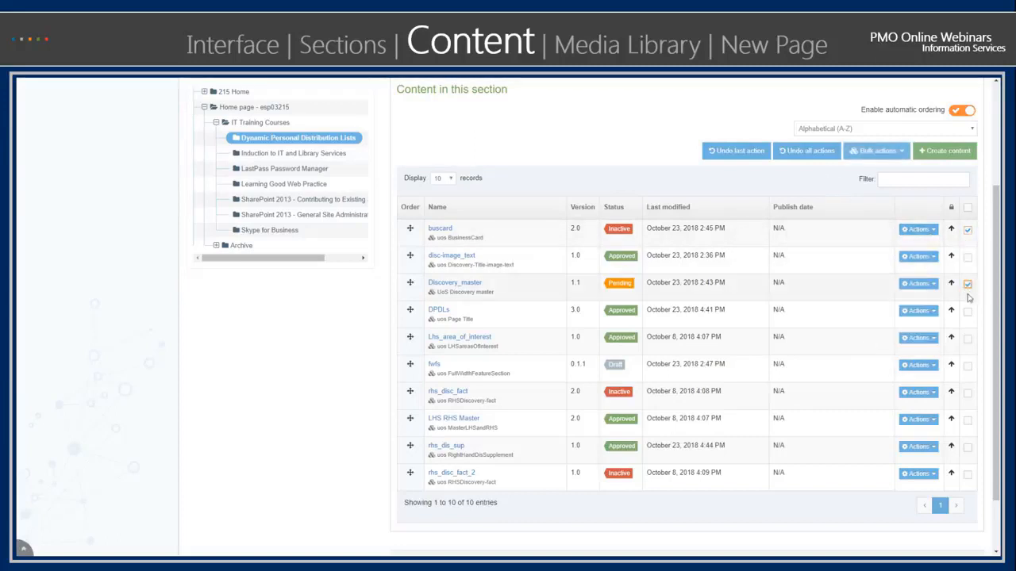
left_click(967, 339)
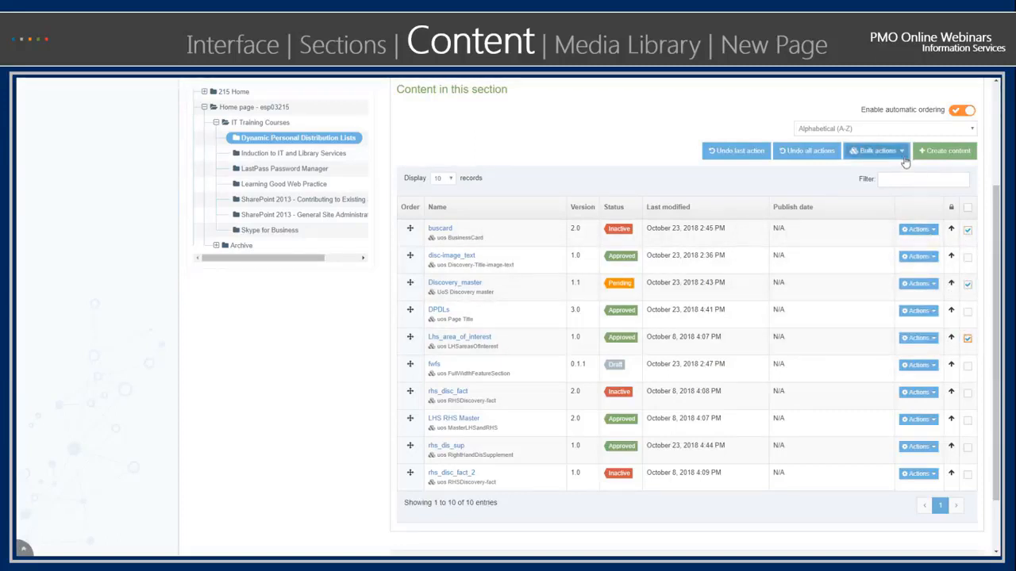
left_click(903, 152)
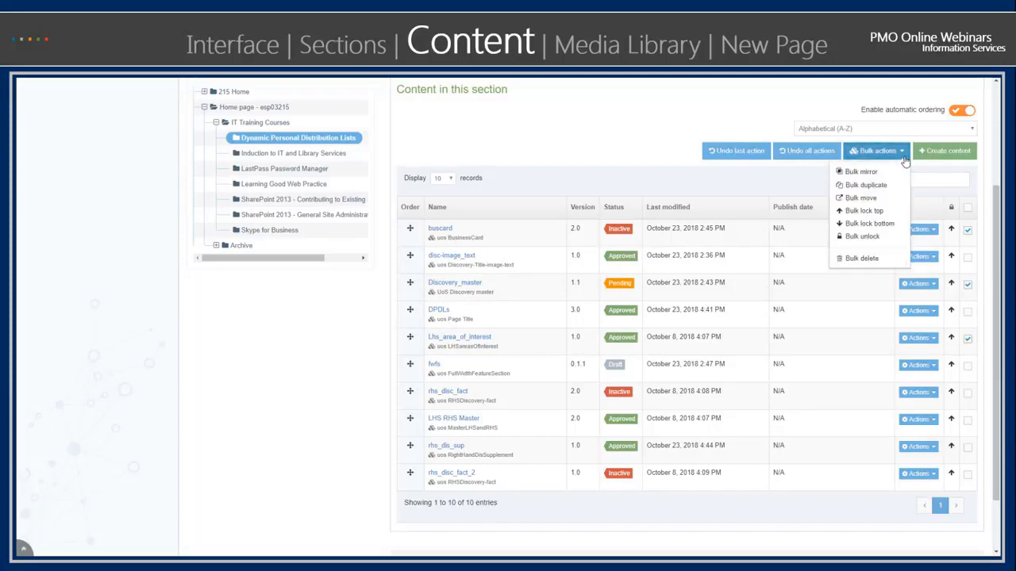
left_click(823, 185)
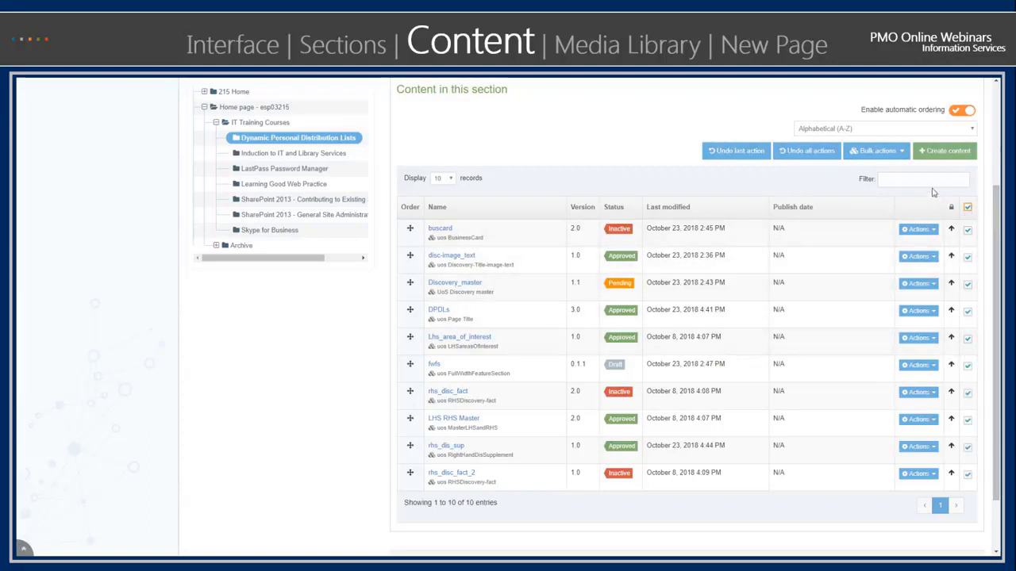
- Select all content items in the section and bulk unlock them so alphabetical ordering can apply
left_click(899, 158)
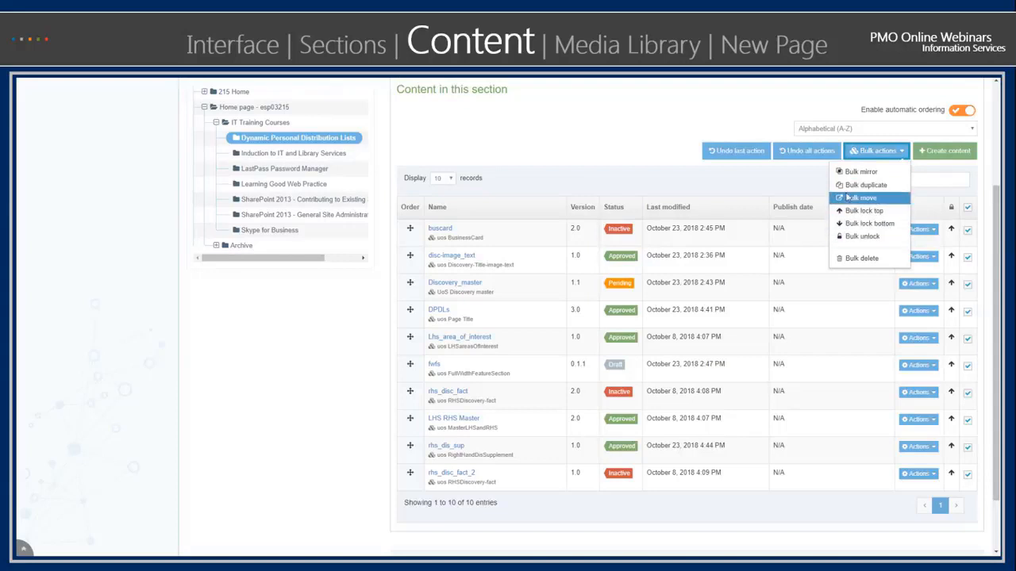
left_click(653, 130)
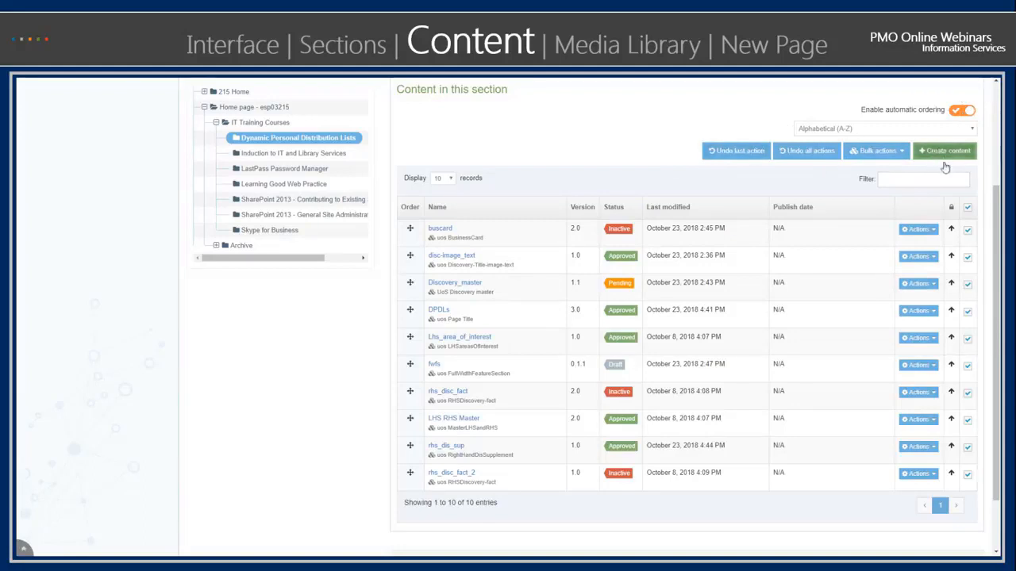
left_click(869, 153)
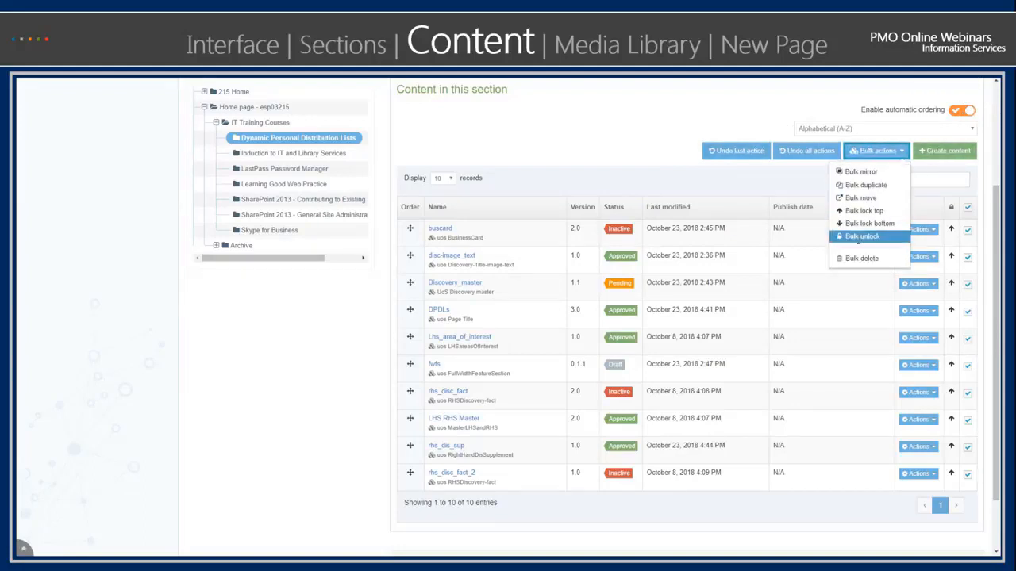
left_click(862, 238)
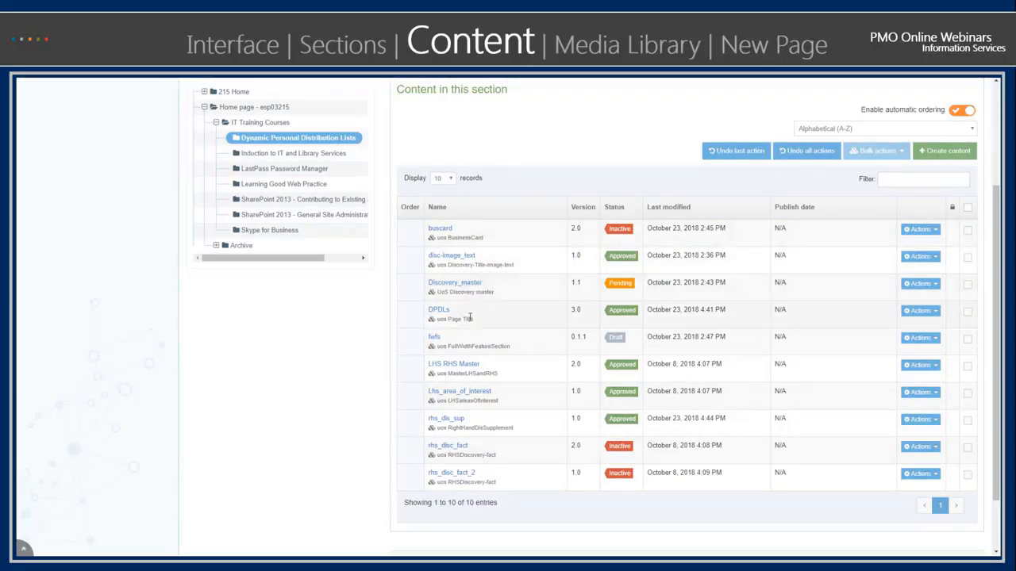
- Lock the DPDLs item to the top of the content list, with fwfs locked to the top beneath it
left_click(968, 313)
left_click(923, 311)
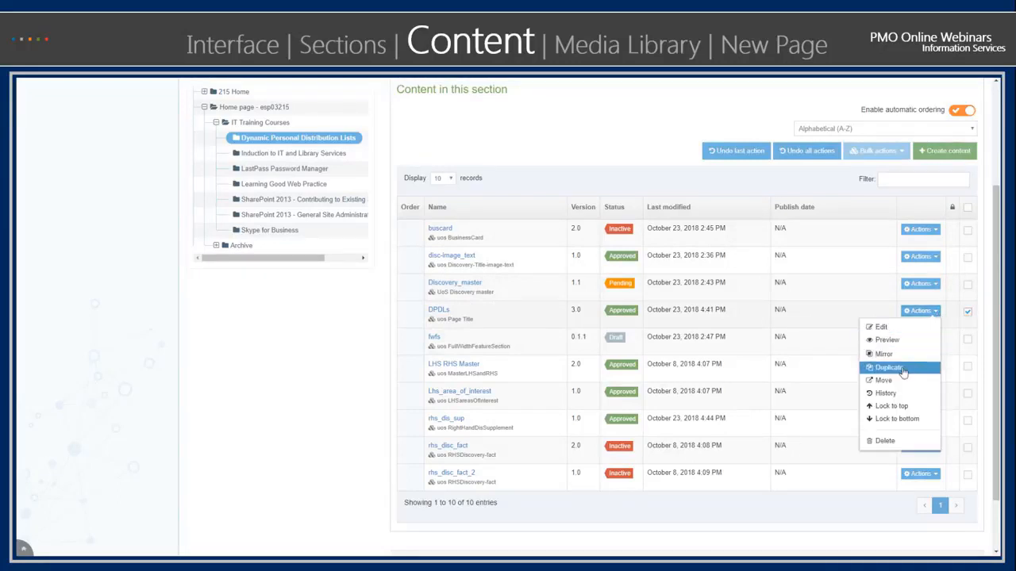
left_click(895, 407)
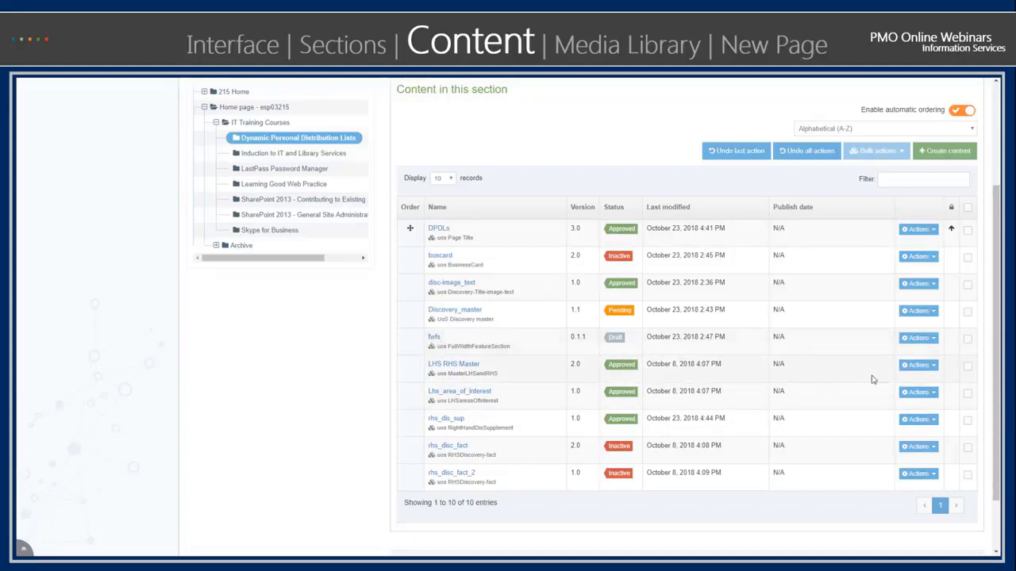
left_click(921, 338)
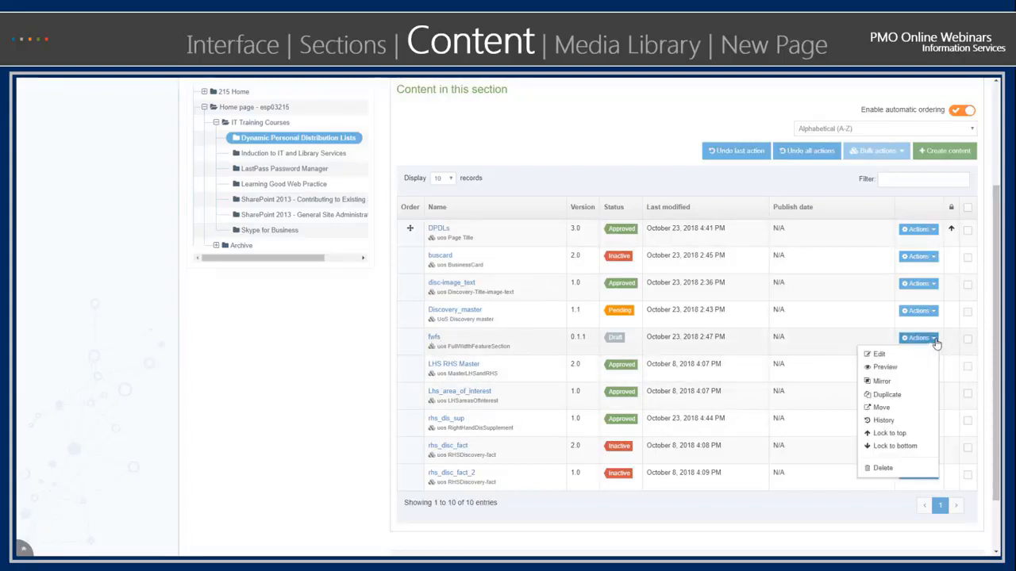
left_click(903, 434)
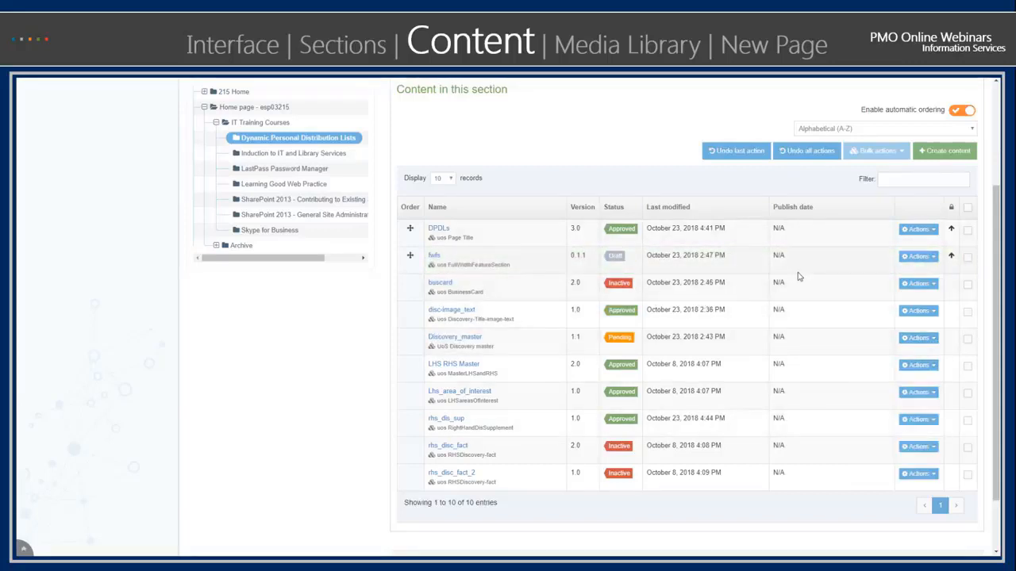
scroll(814, 337, "up", 2)
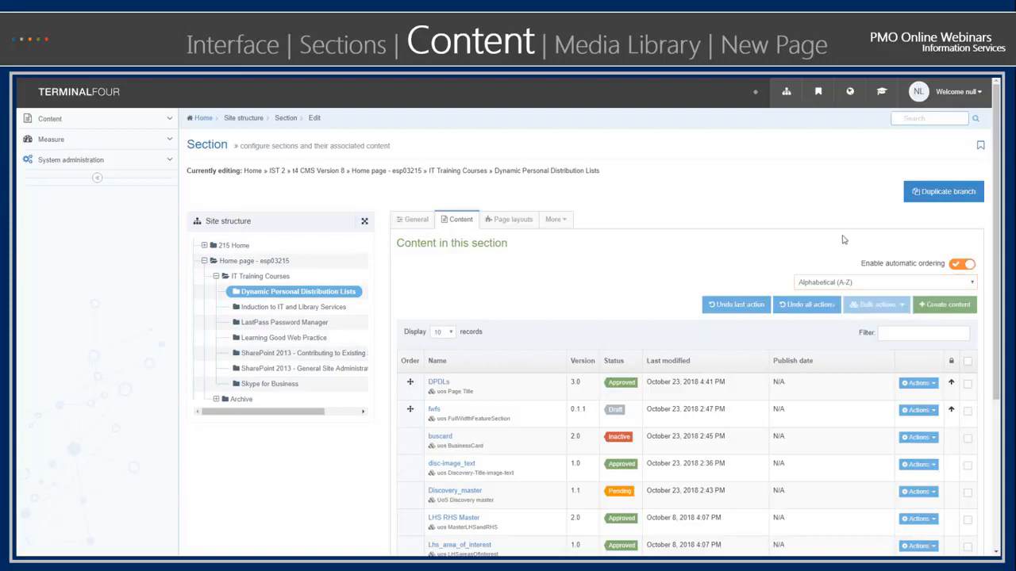
- Bulk lock buscard, disc-image_text, Discovery_master, rhs_disc_fact and rhs_disc_fact_2 to the bottom of the content list
scroll(803, 328, "down", 3)
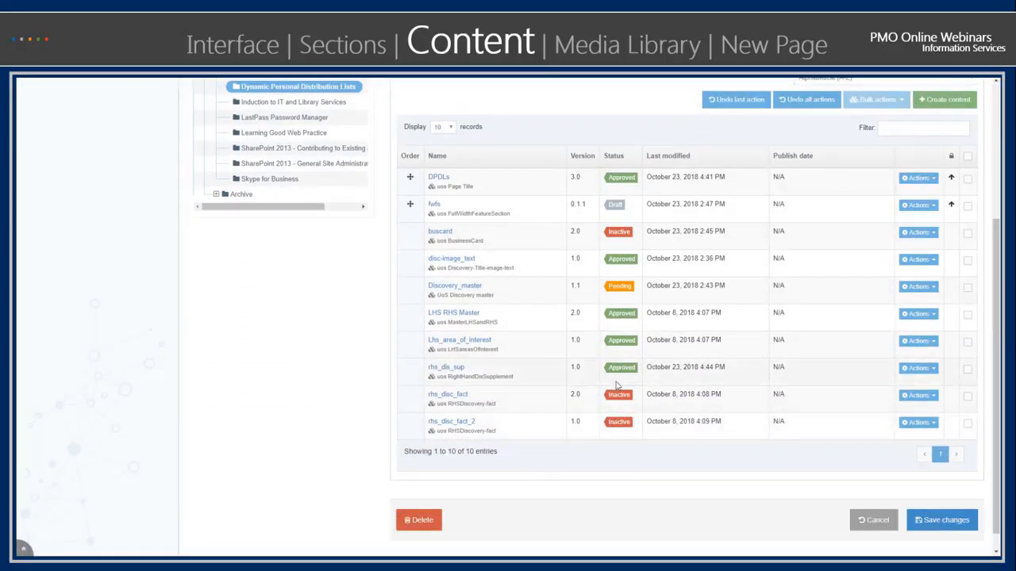
left_click(967, 423)
left_click(967, 396)
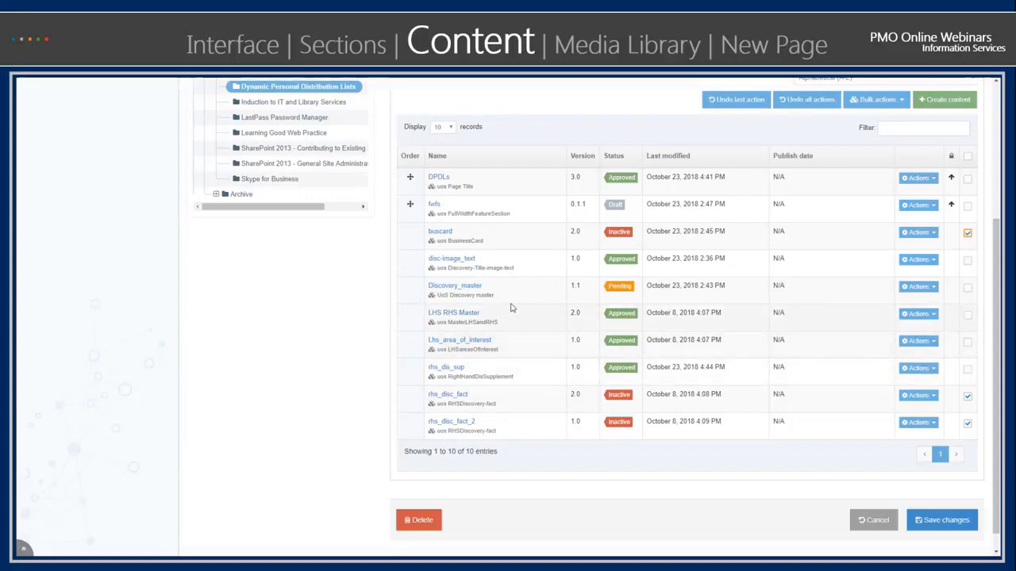
left_click(968, 288)
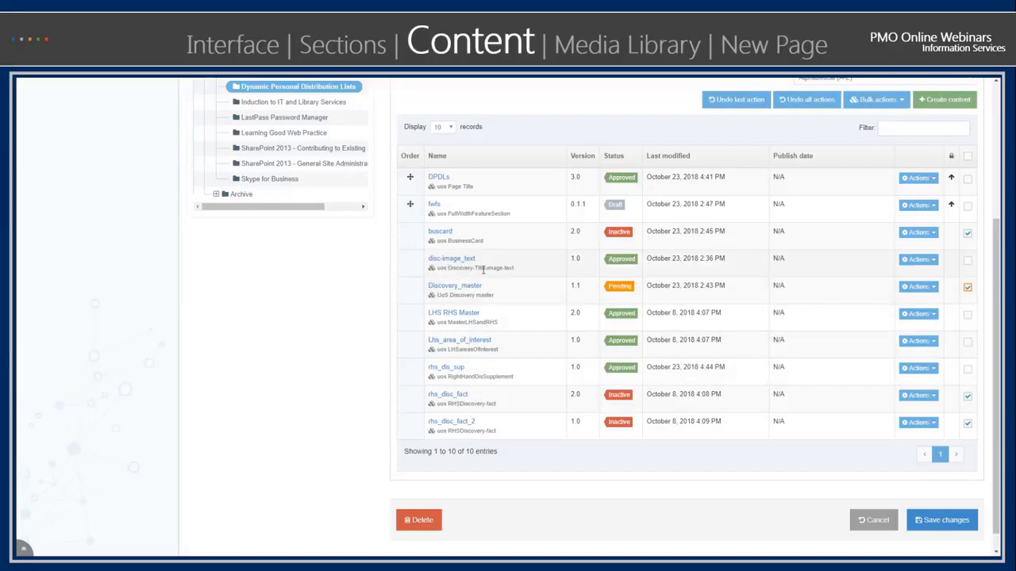
left_click(968, 260)
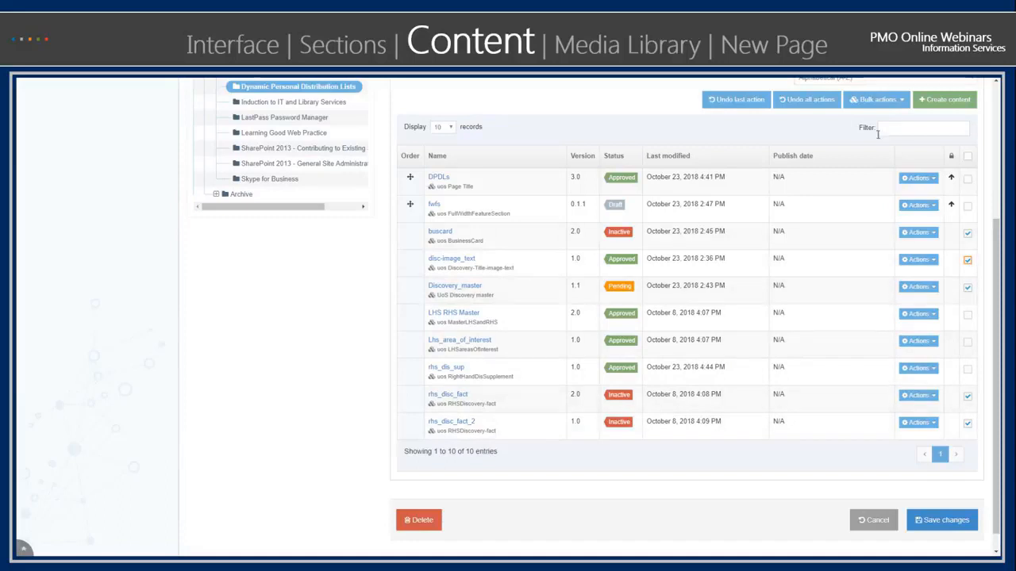
scroll(956, 271, "up", 2)
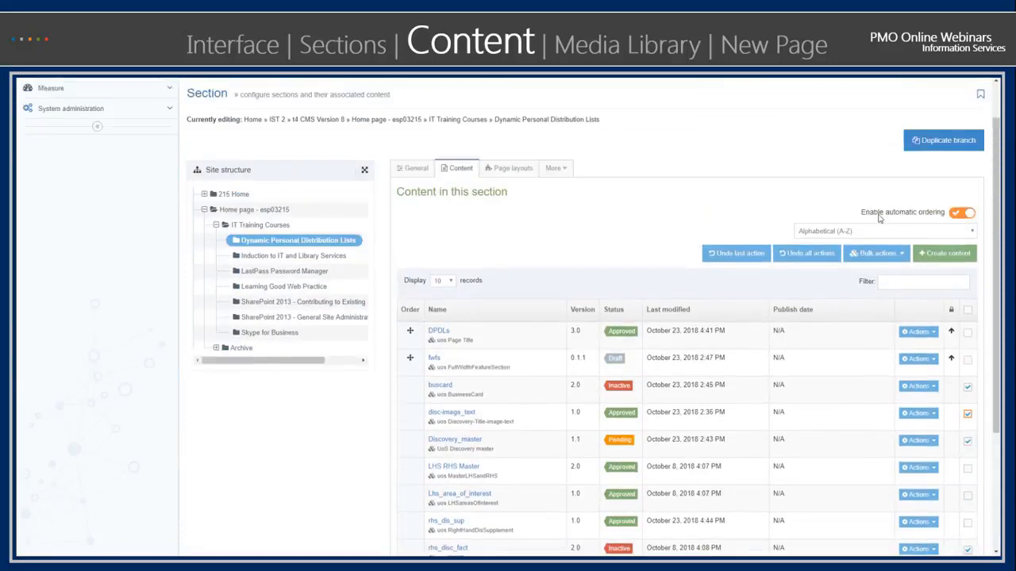
left_click(901, 259)
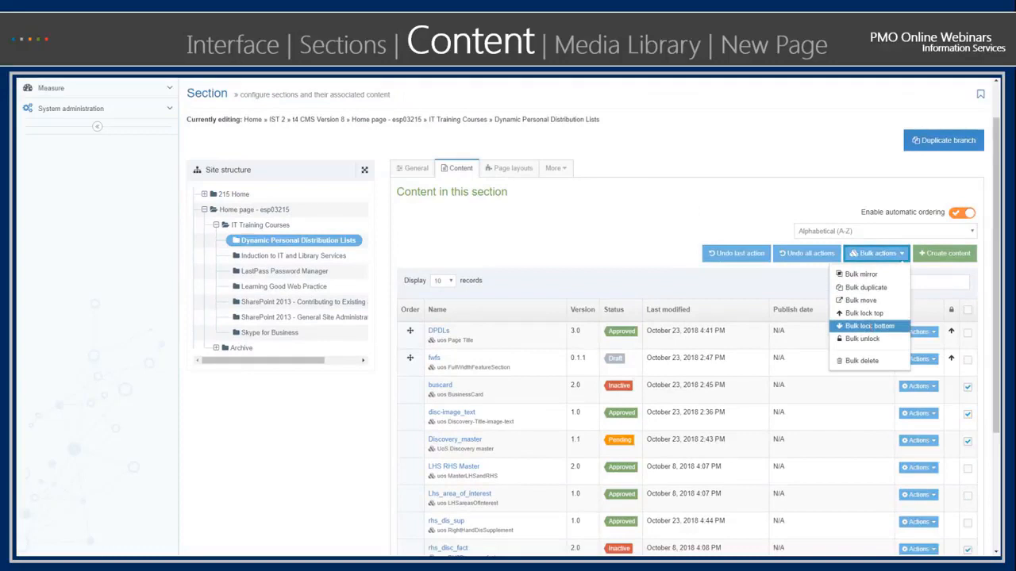
left_click(867, 327)
scroll(868, 331, "down", 2)
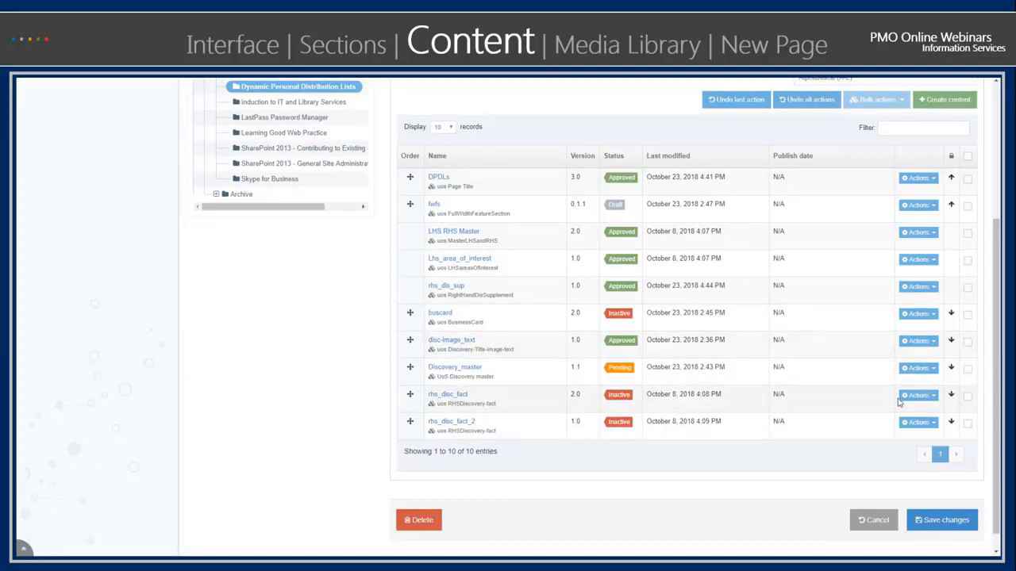
- Move buscard directly below Discovery_master among the items locked to the bottom
left_click_drag(410, 318, 407, 389)
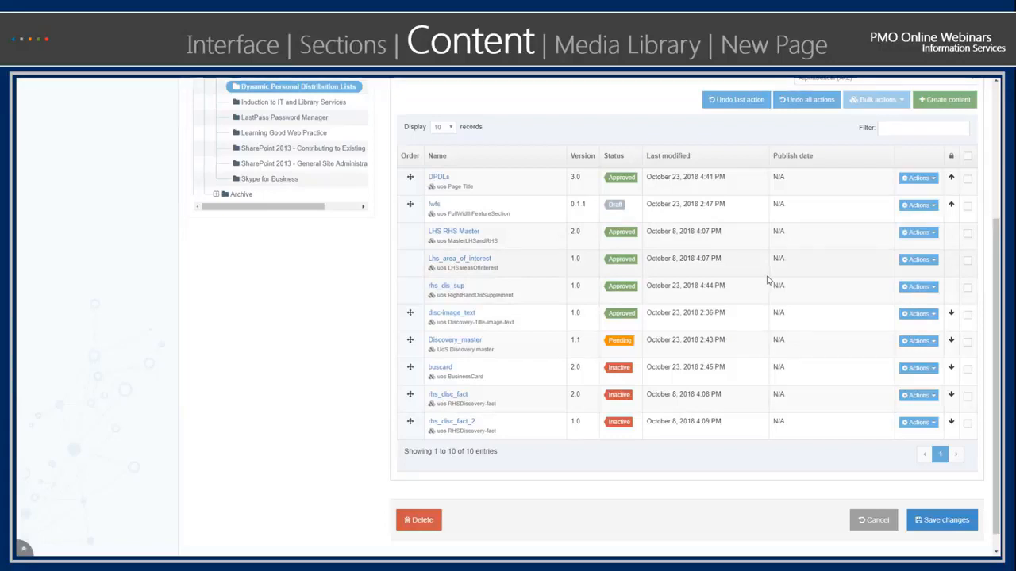
scroll(768, 280, "up", 2)
scroll(767, 281, "down", 1)
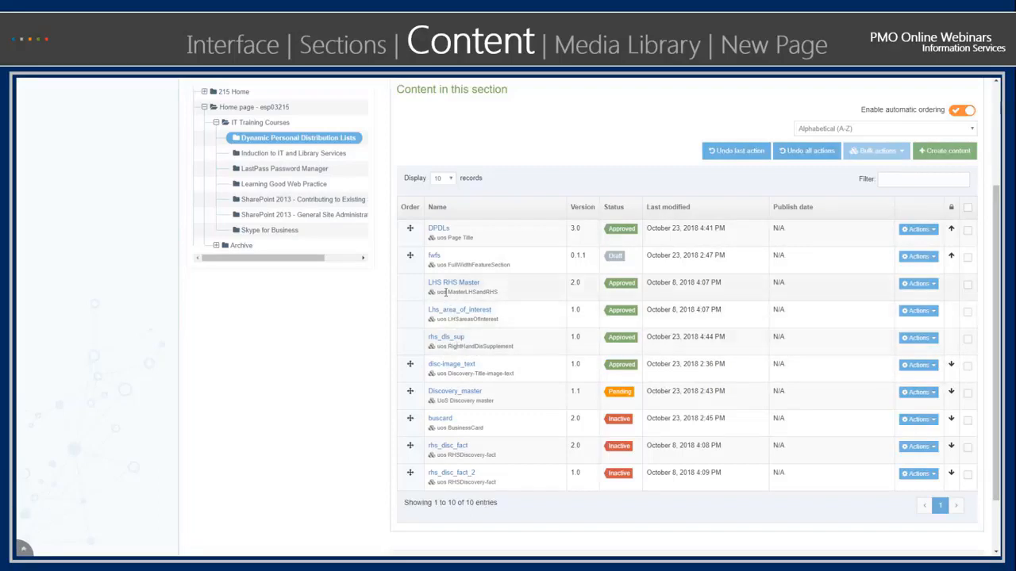
- Open the fwfs content item and review its fields down to the link and URL-alt options
left_click(434, 256)
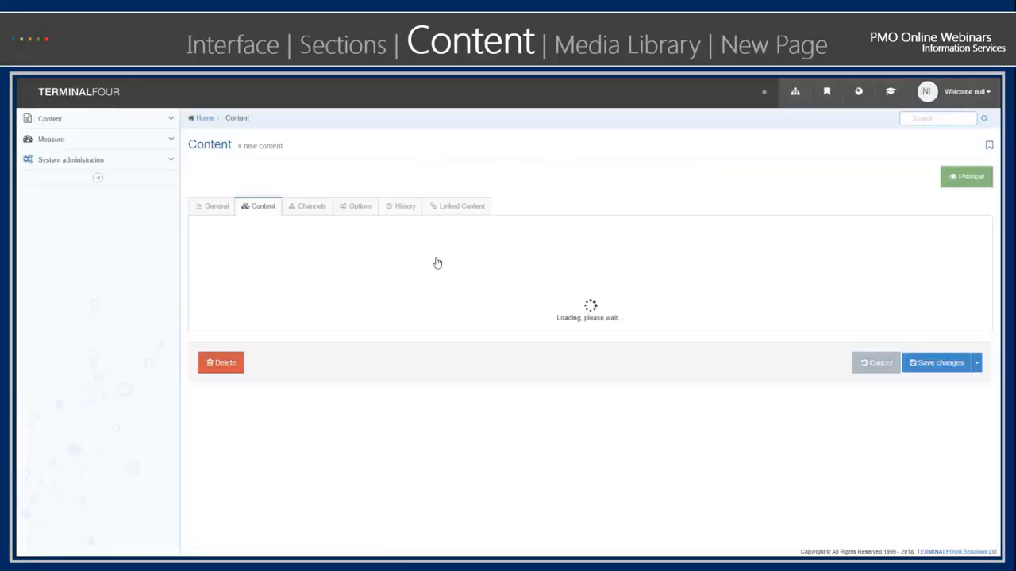
scroll(280, 310, "down", 3)
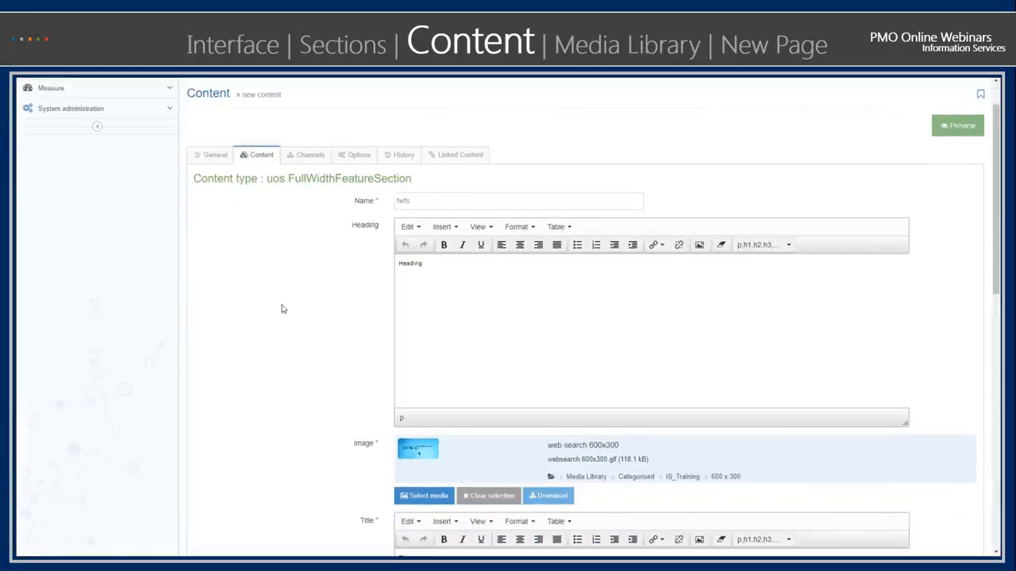
scroll(281, 314, "down", 6)
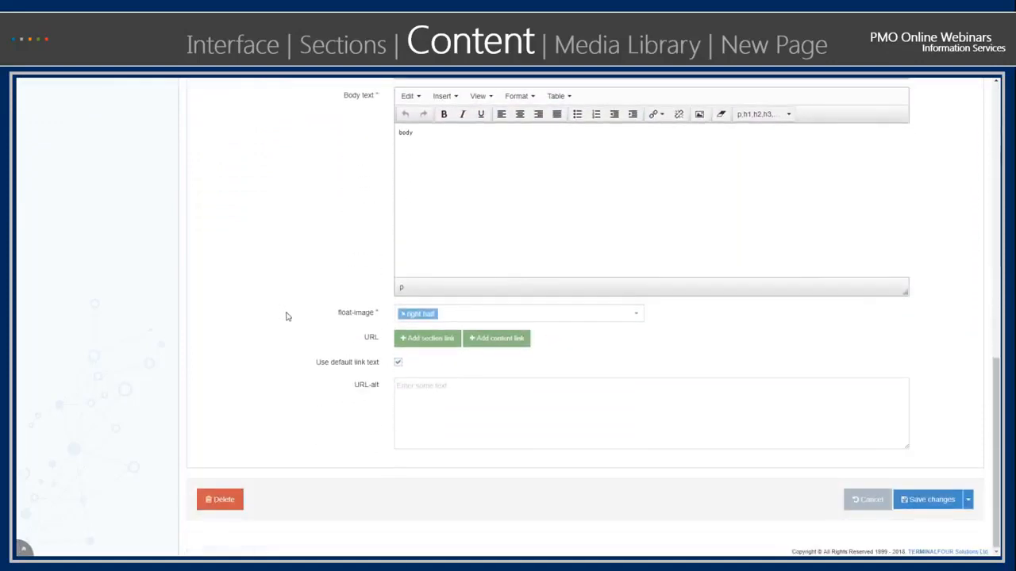
- Examine the formatting, table, view and editing commands available for the Heading text of the fwfs item
scroll(284, 316, "up", 9)
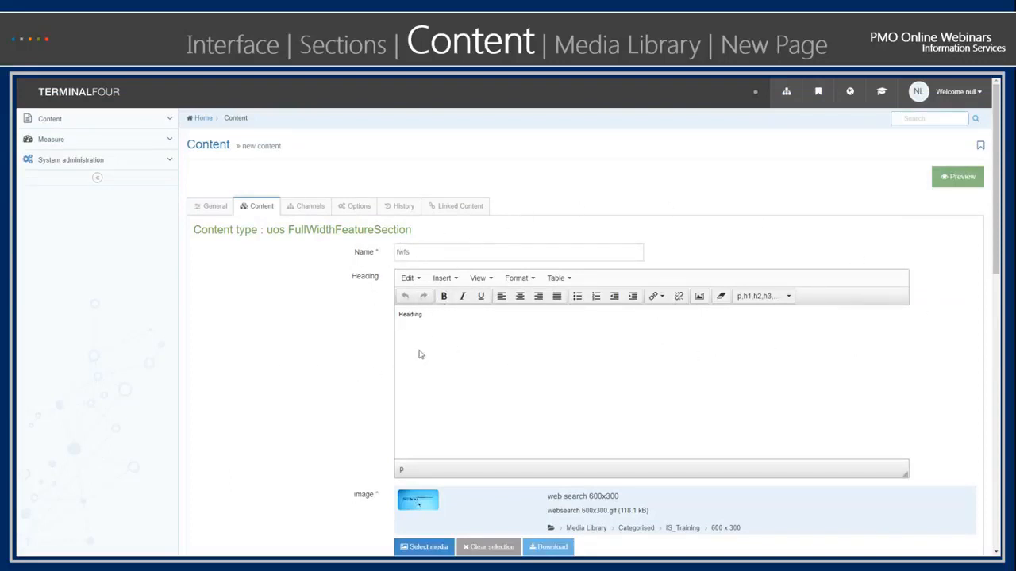
left_click(520, 279)
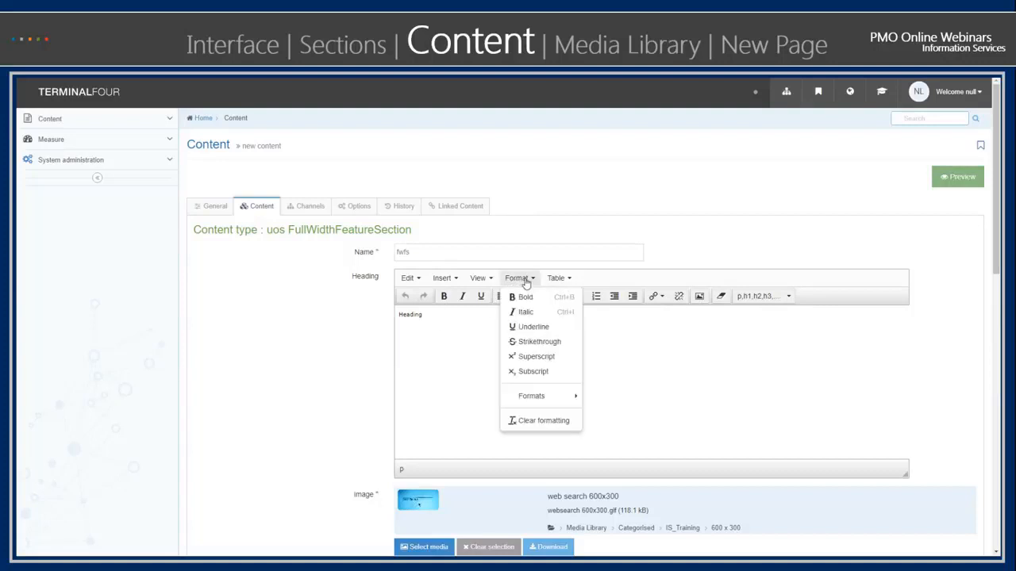
left_click(442, 386)
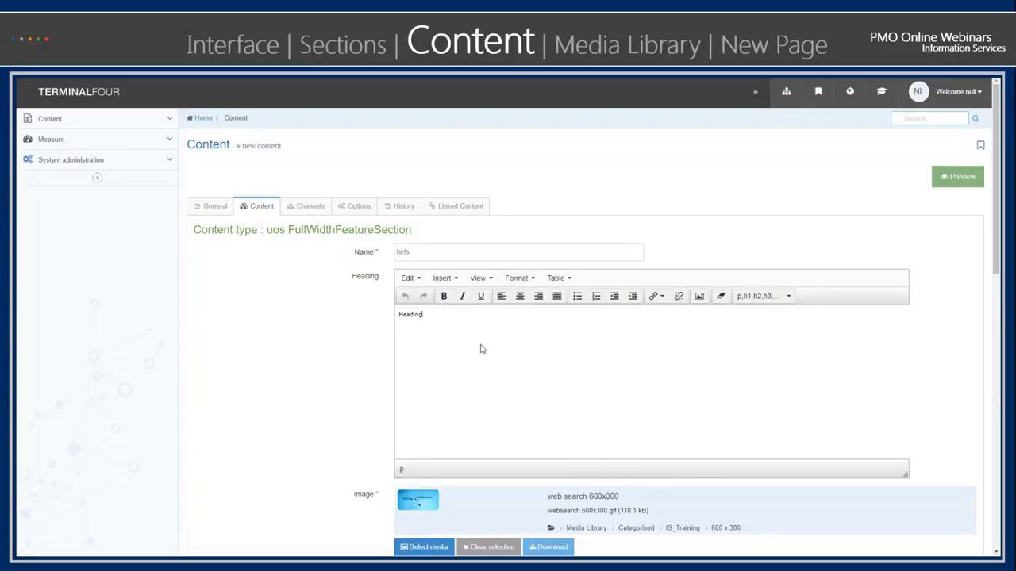
left_click(573, 279)
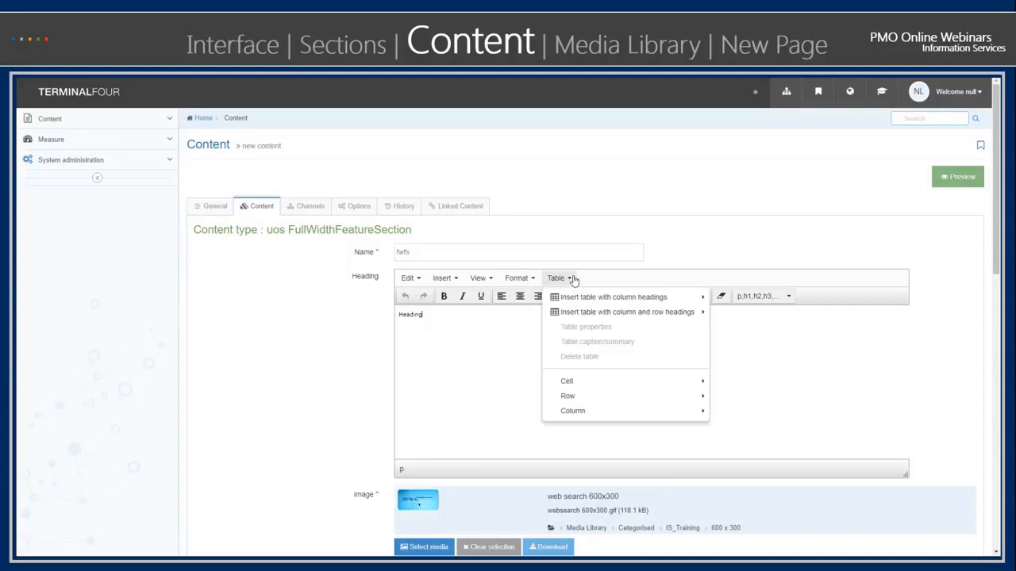
mouse_move(492, 283)
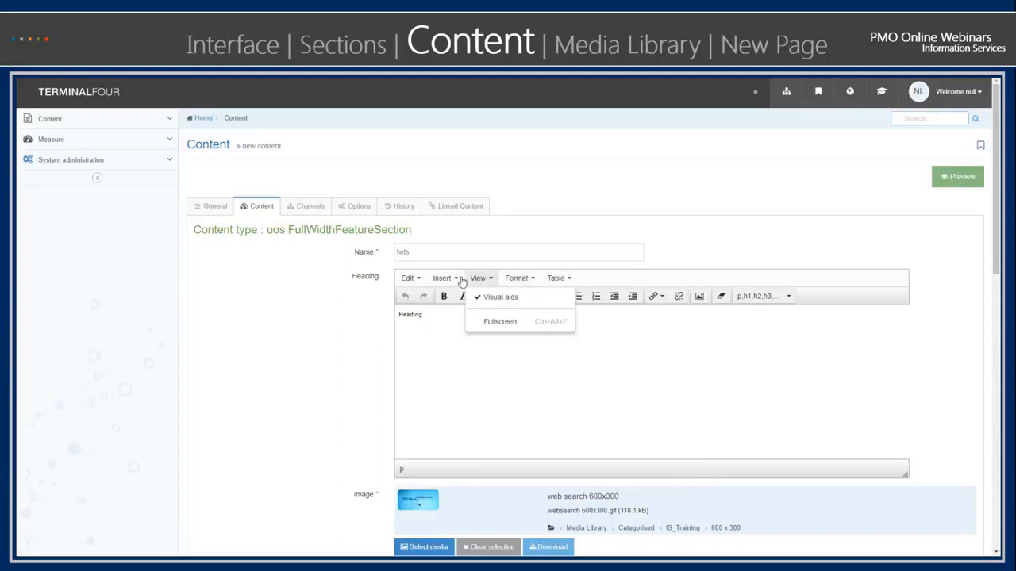
mouse_move(423, 283)
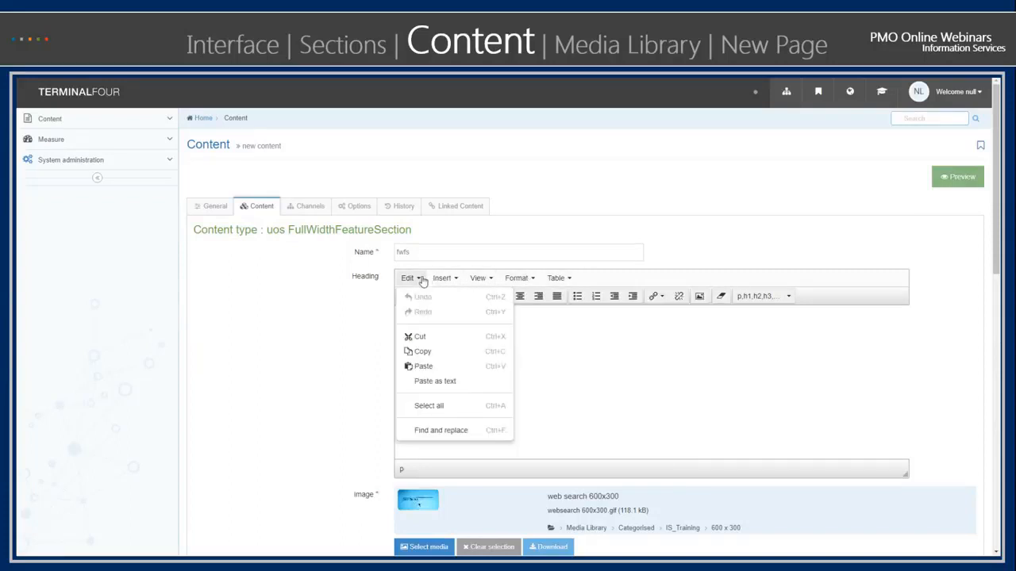
left_click(423, 365)
- Open the media selection for the Image field and close it without choosing another image
scroll(645, 413, "down", 3)
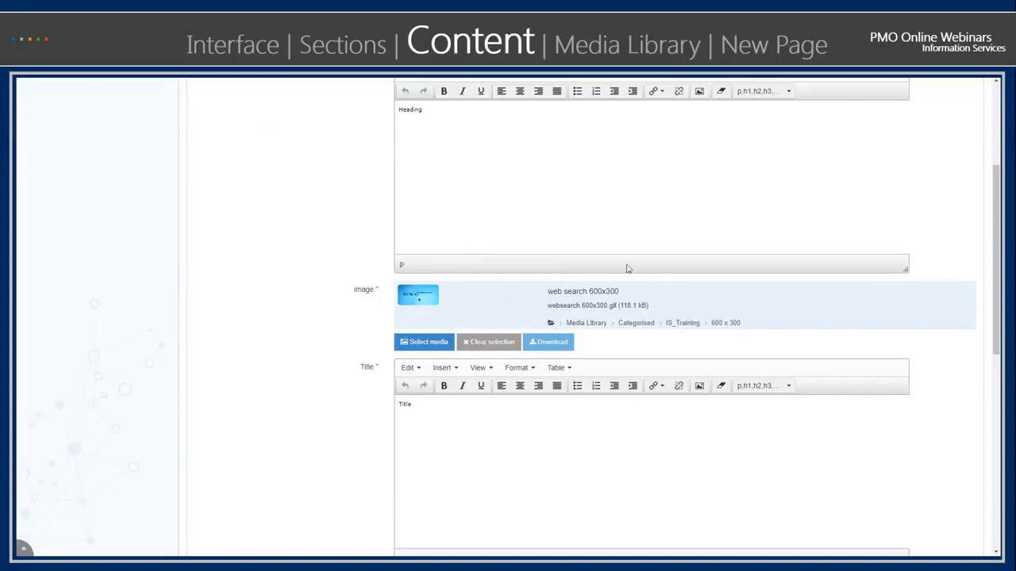
left_click(428, 343)
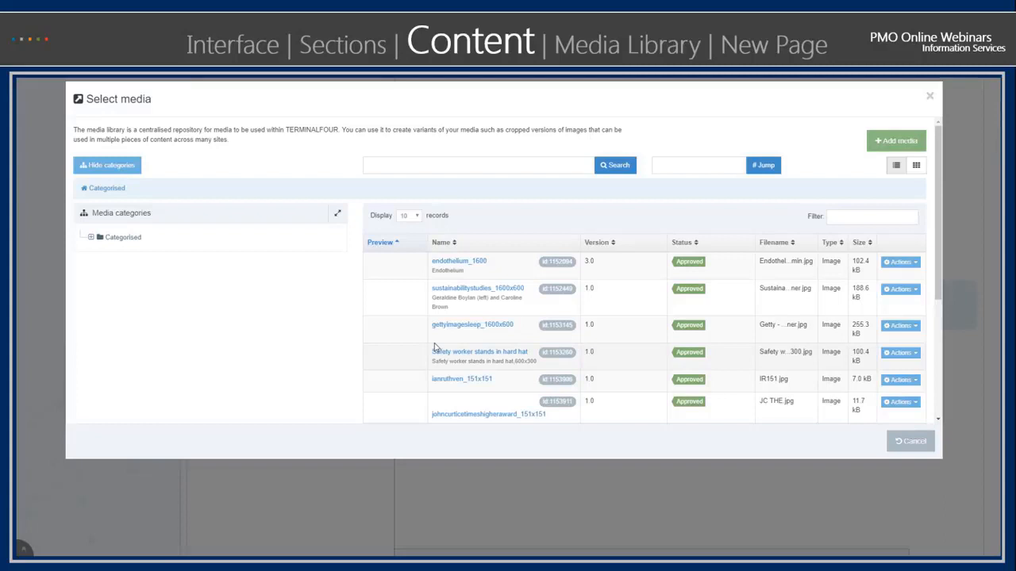
left_click(930, 96)
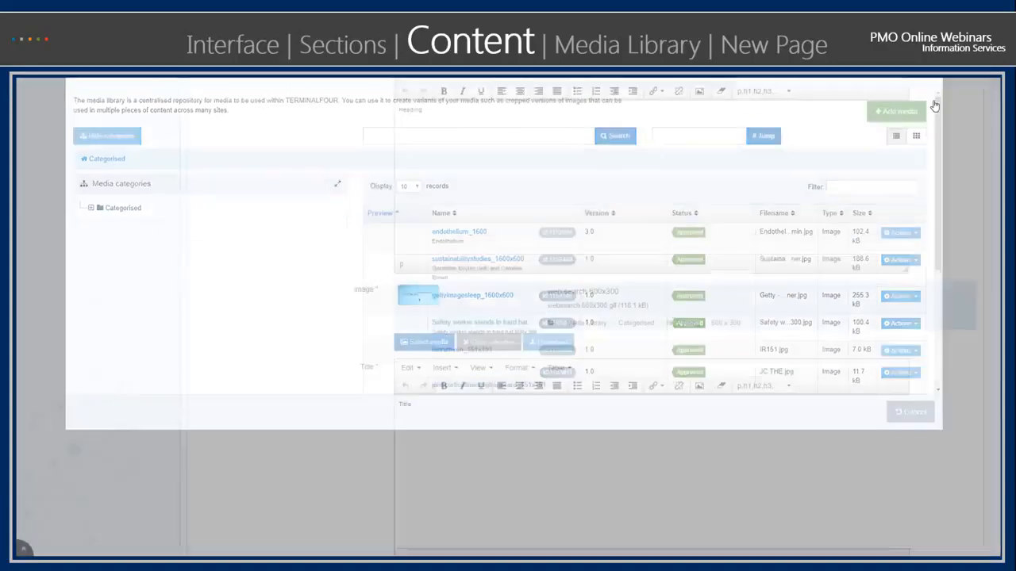
- Look at the section choices for the URL link without picking one, and check the hint for URL-alt
scroll(659, 324, "down", 2)
scroll(659, 325, "down", 5)
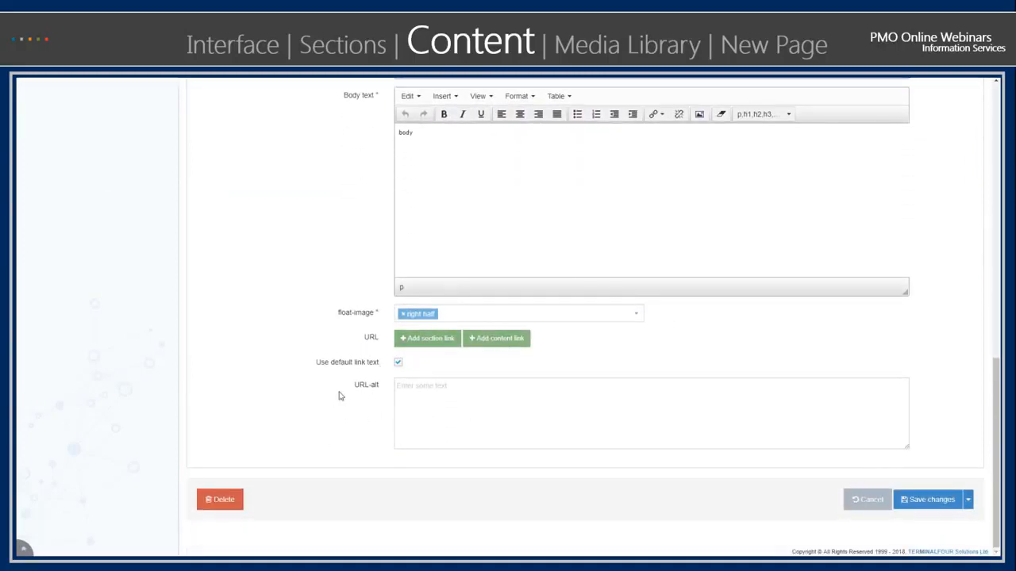
left_click(429, 342)
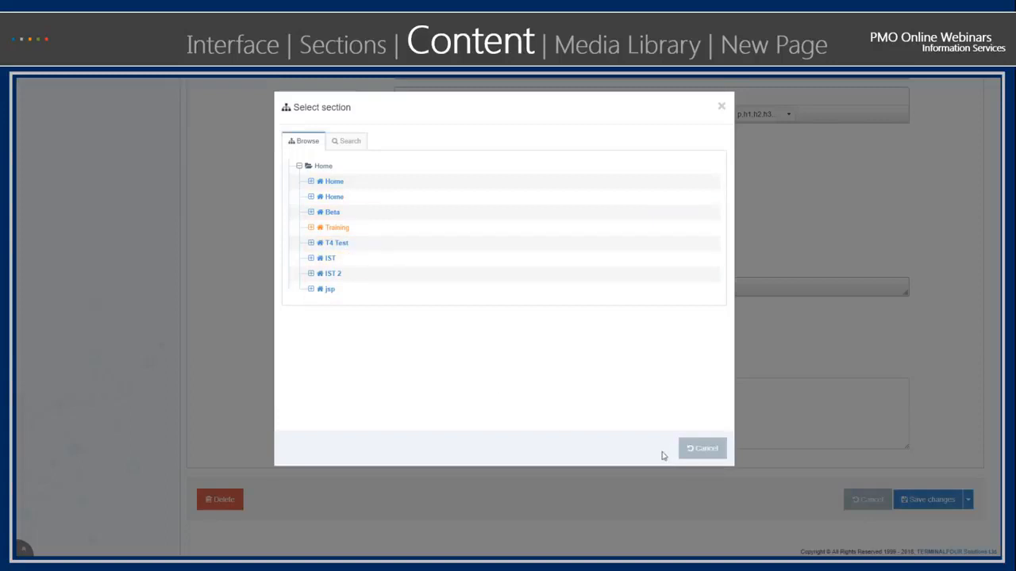
left_click(689, 452)
left_click(530, 396)
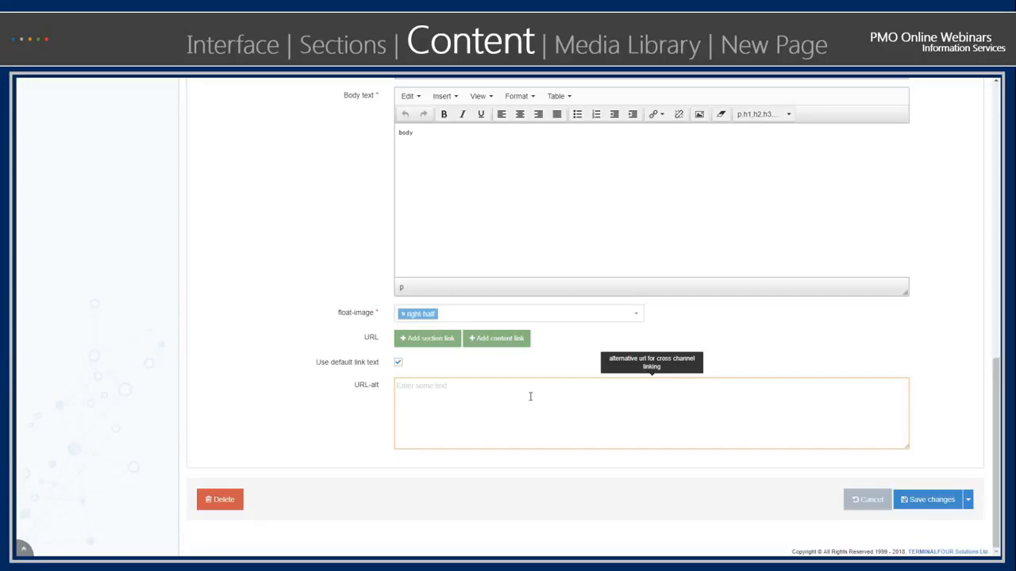
- Cancel editing fwfs and return to the Dynamic Personal Distribution Lists section
scroll(567, 419, "up", 15)
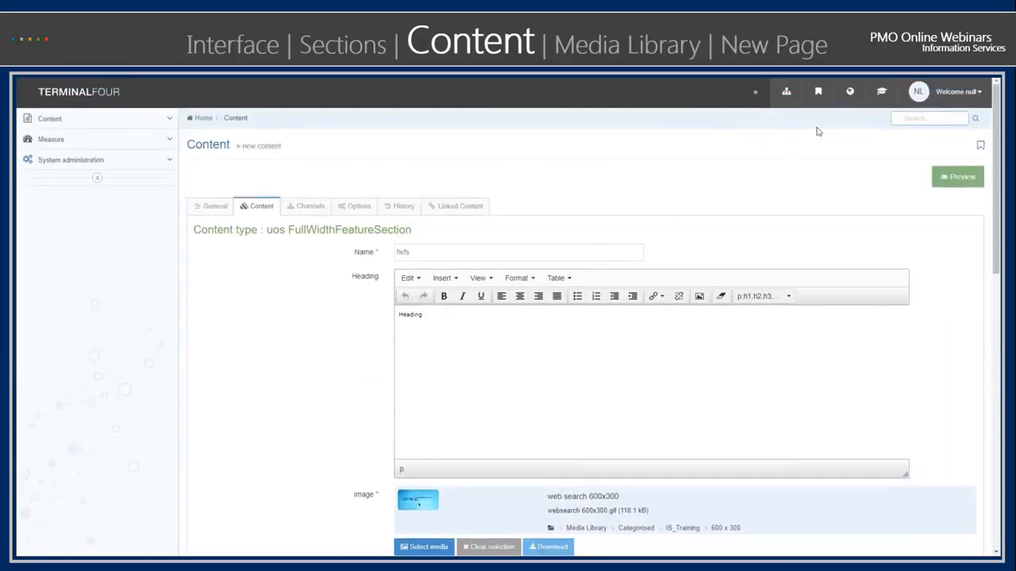
scroll(759, 403, "down", 15)
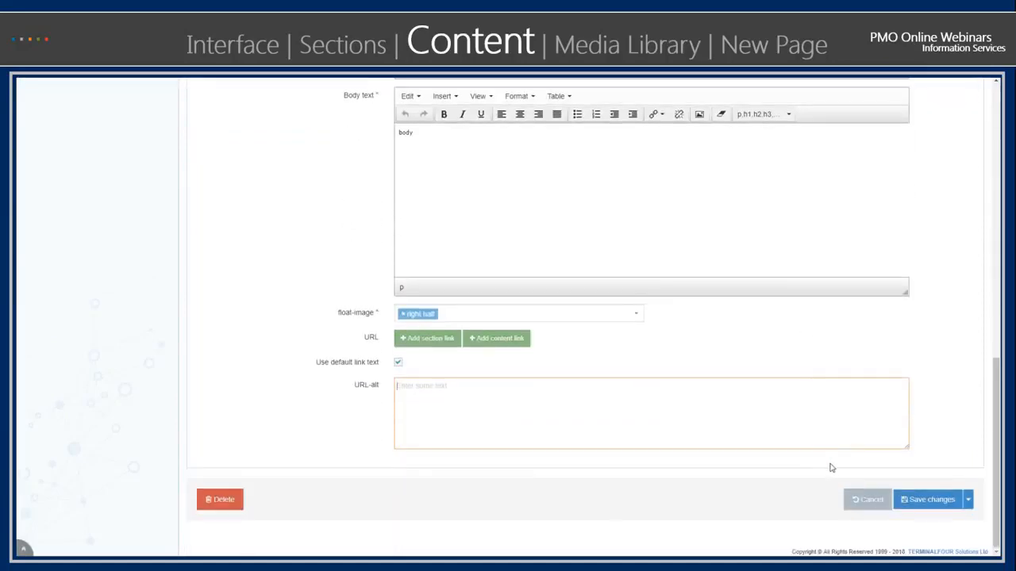
left_click(858, 499)
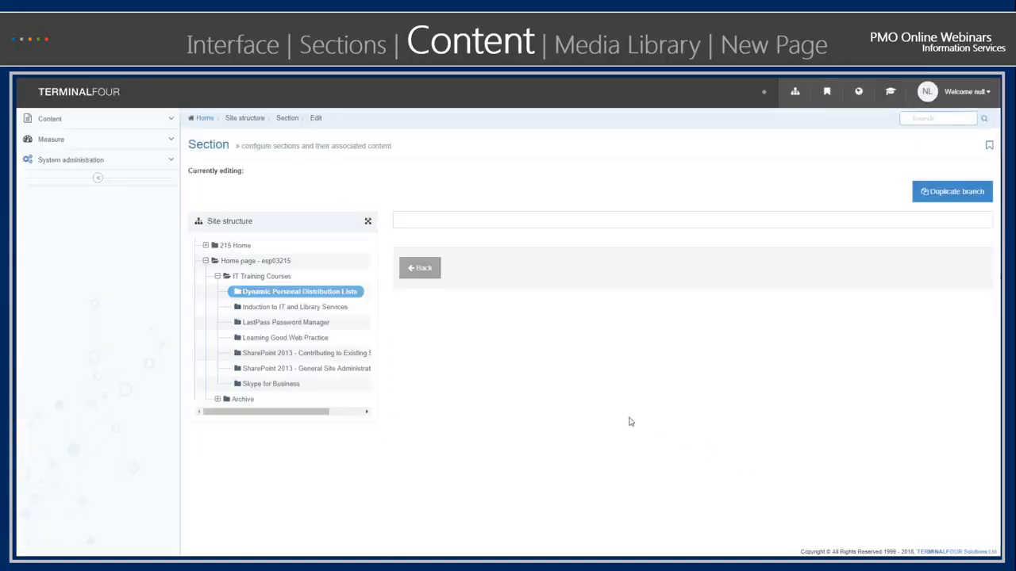
- Reopen fwfs, review the options for saving, approving and saving as draft, and leave the item without saving
scroll(625, 410, "down", 2)
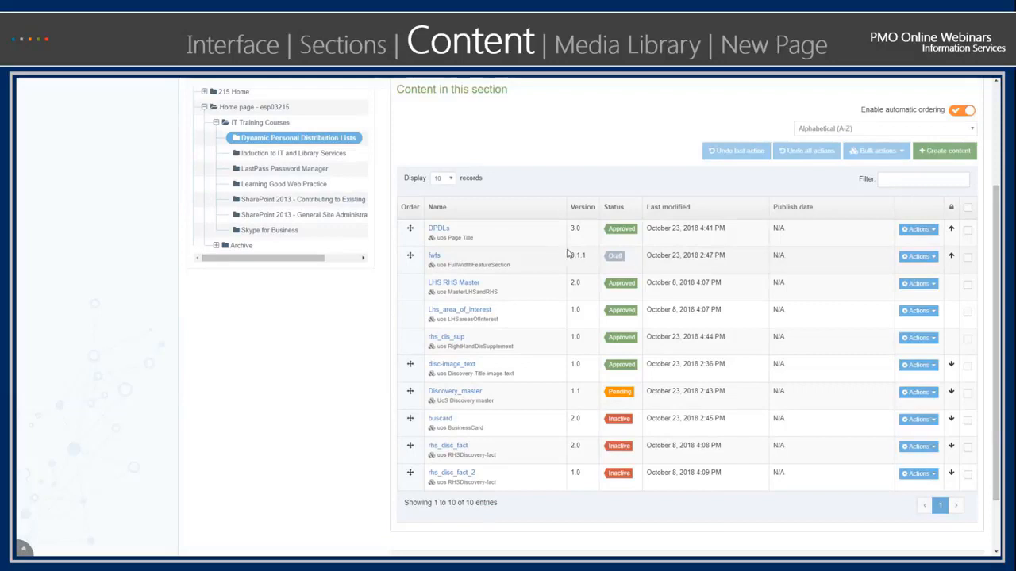
left_click(434, 256)
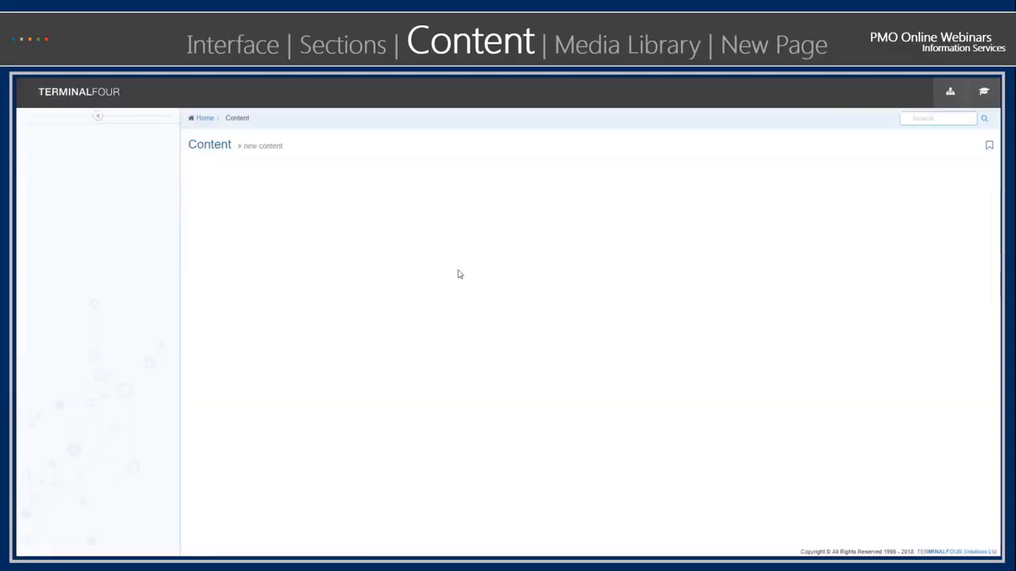
scroll(675, 314, "down", 10)
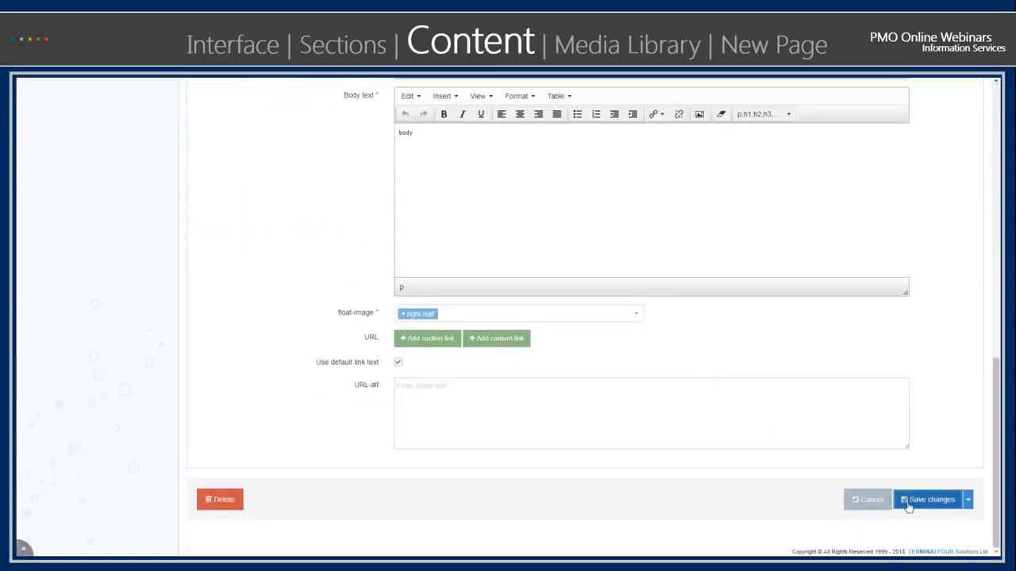
left_click(968, 501)
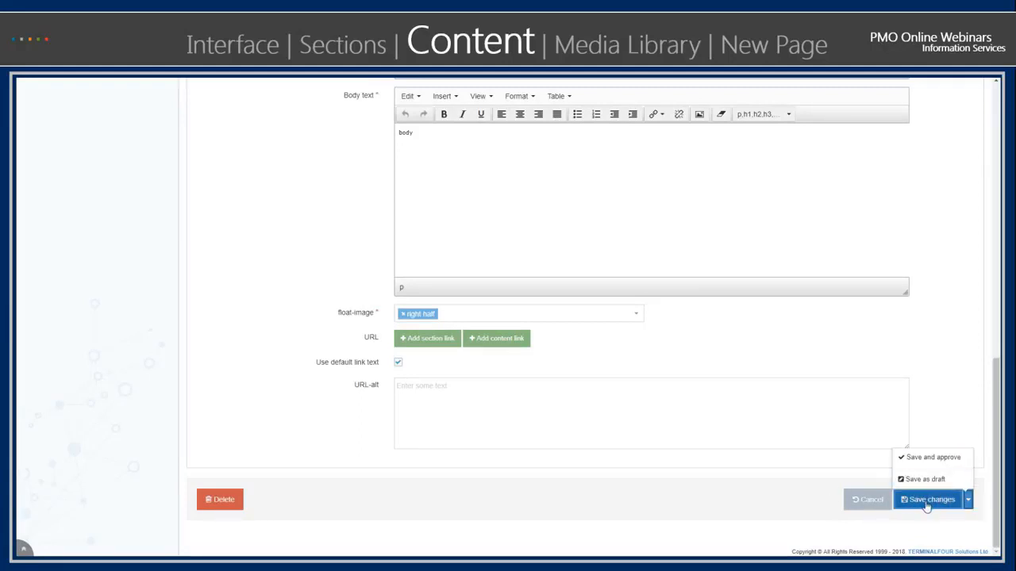
left_click(733, 491)
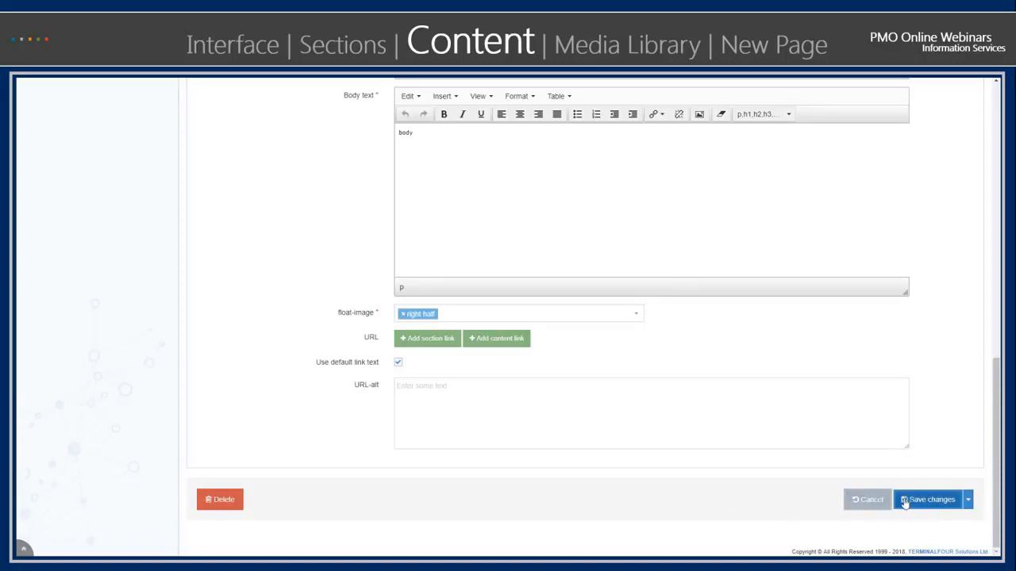
left_click(969, 502)
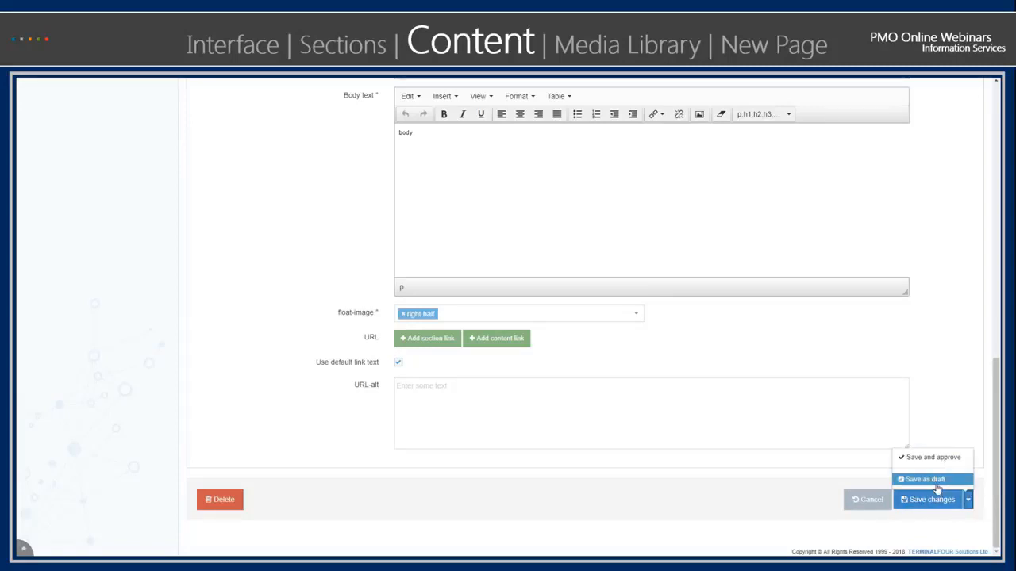
scroll(730, 442, "up", 3)
scroll(739, 465, "down", 3)
left_click(859, 504)
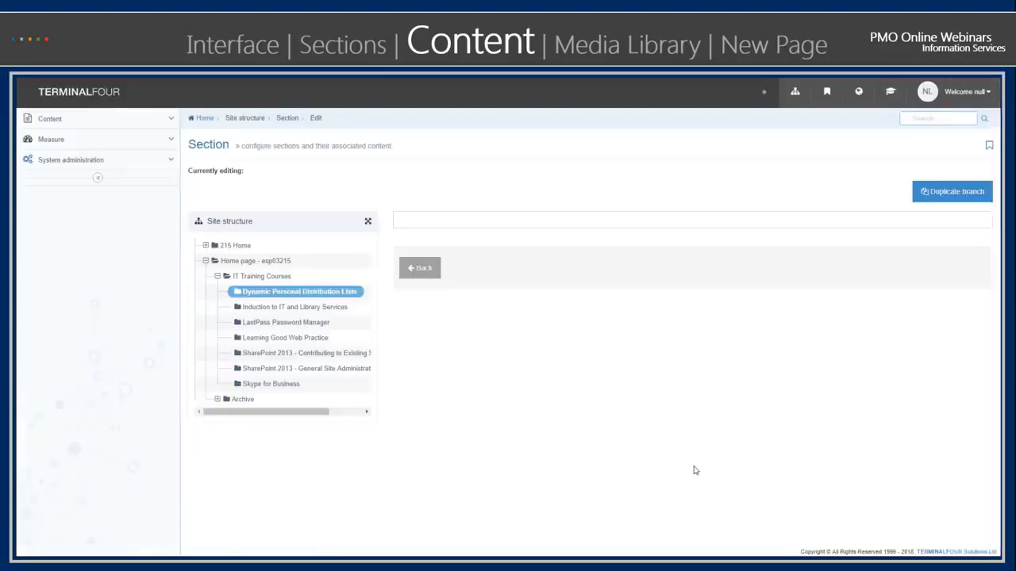
- Review the statuses of the items in the section's content list and the available content management functions
scroll(695, 471, "down", 5)
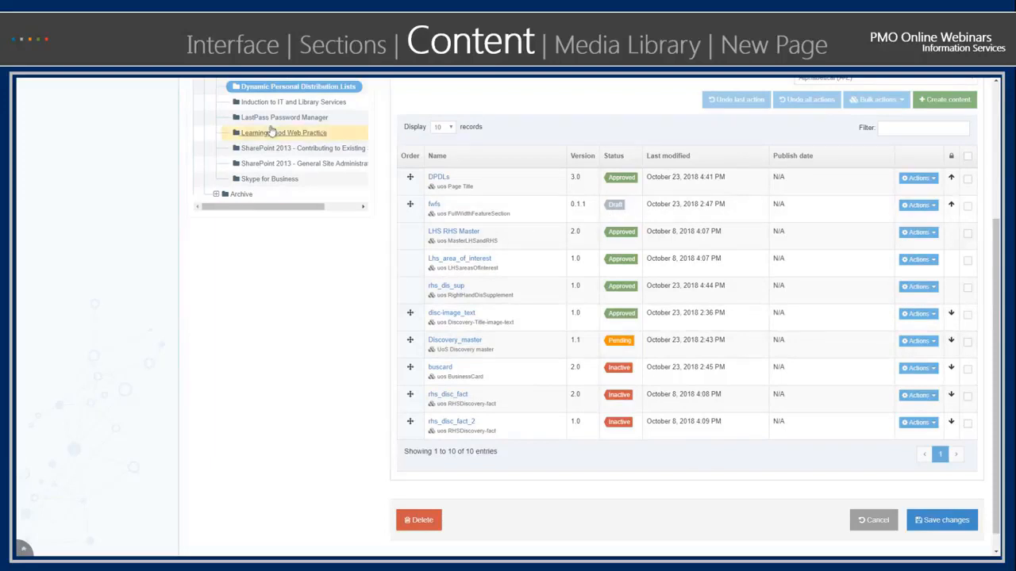
scroll(166, 190, "up", 3)
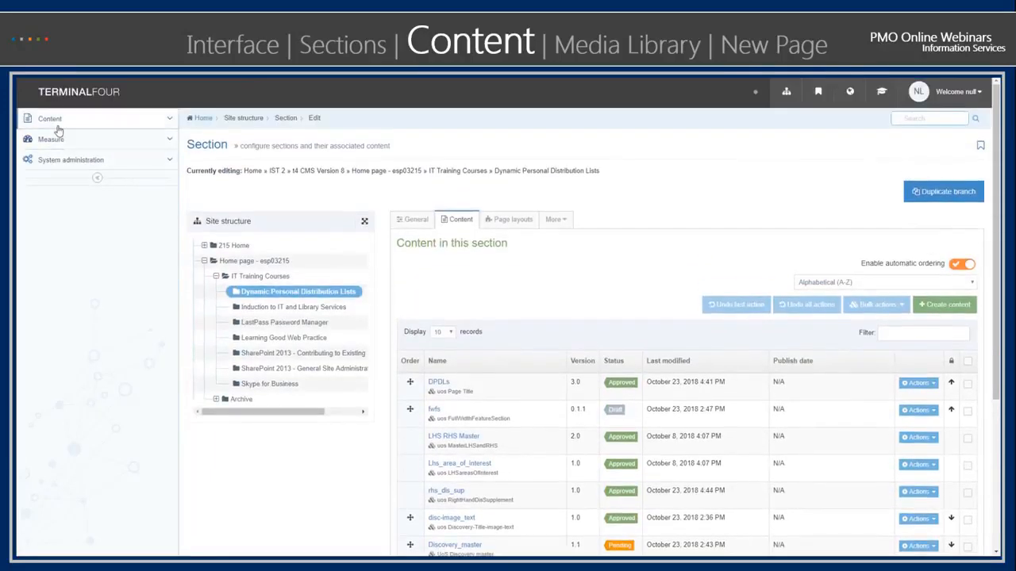
left_click(57, 123)
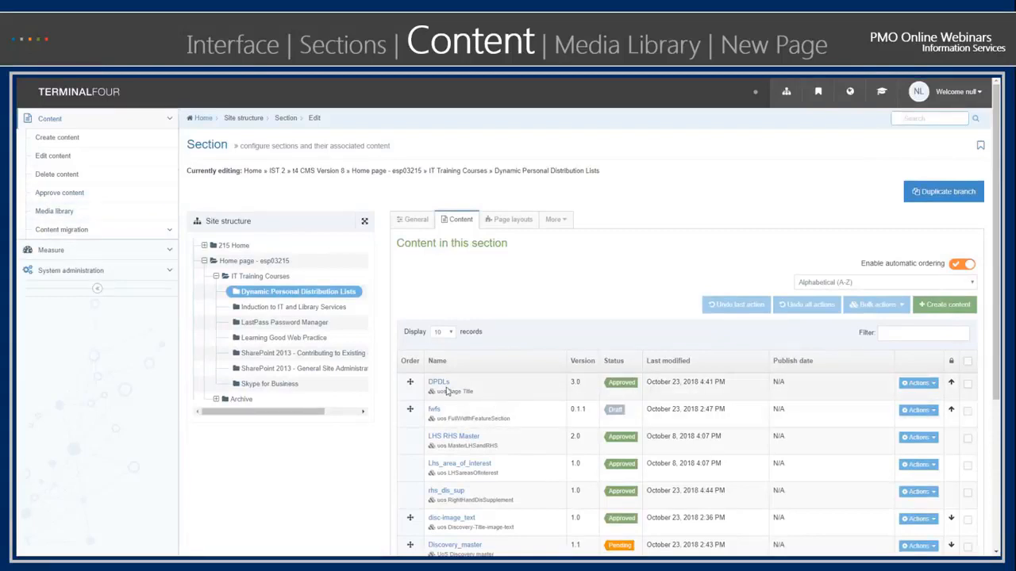
scroll(524, 461, "down", 1)
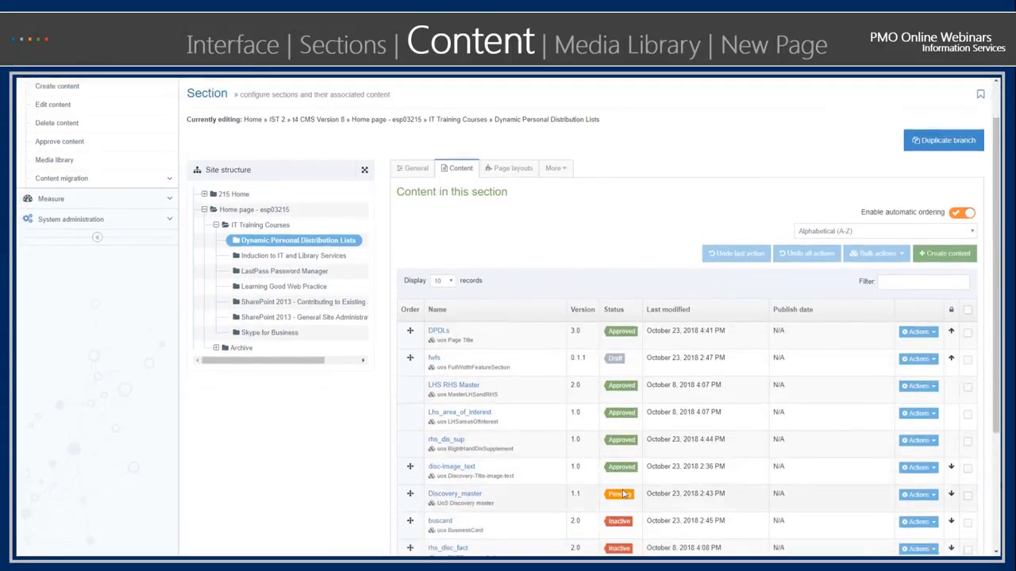
scroll(624, 494, "down", 3)
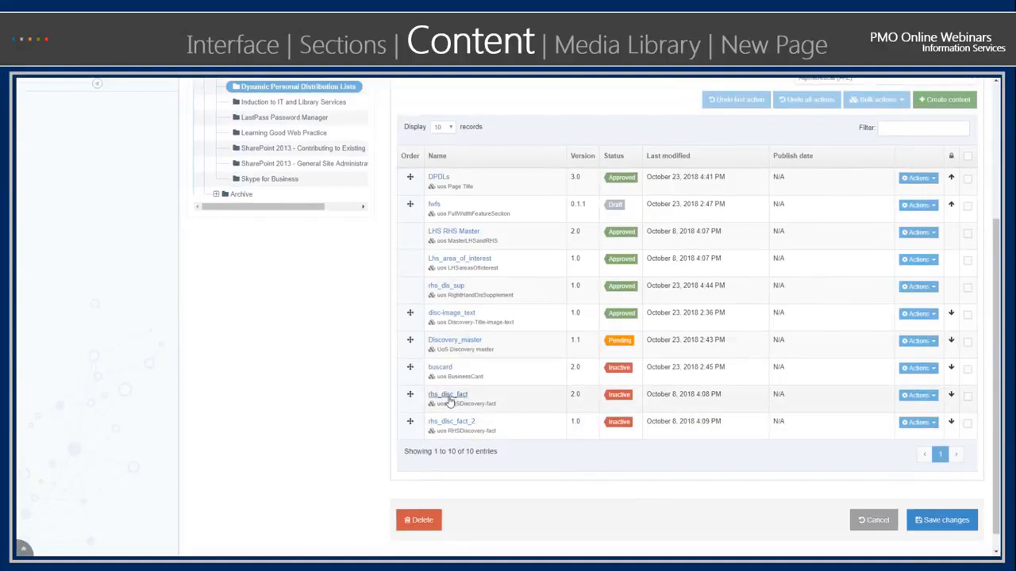
- Open the buscard content item and save it as a draft
left_click(444, 368)
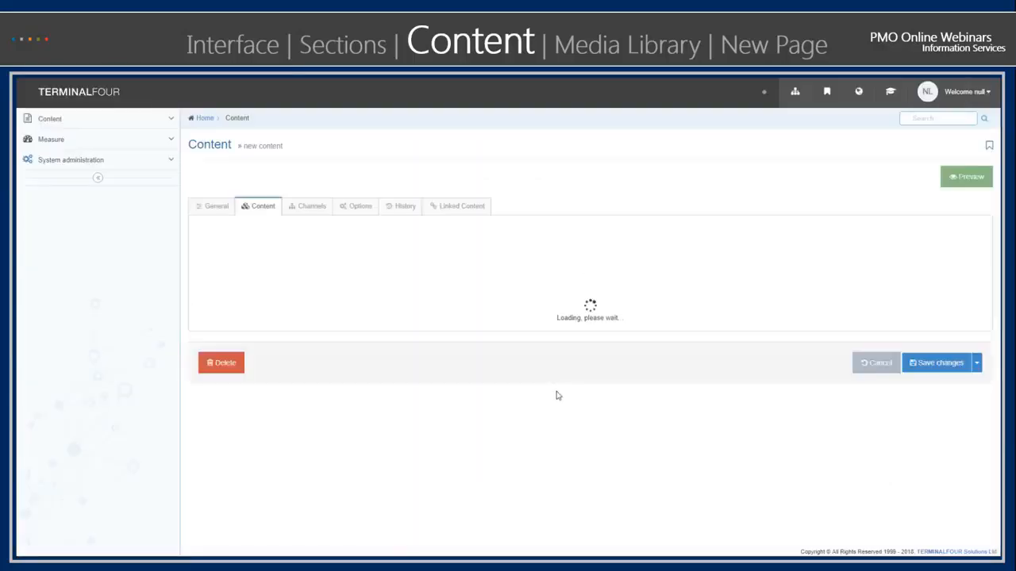
scroll(641, 301, "down", 6)
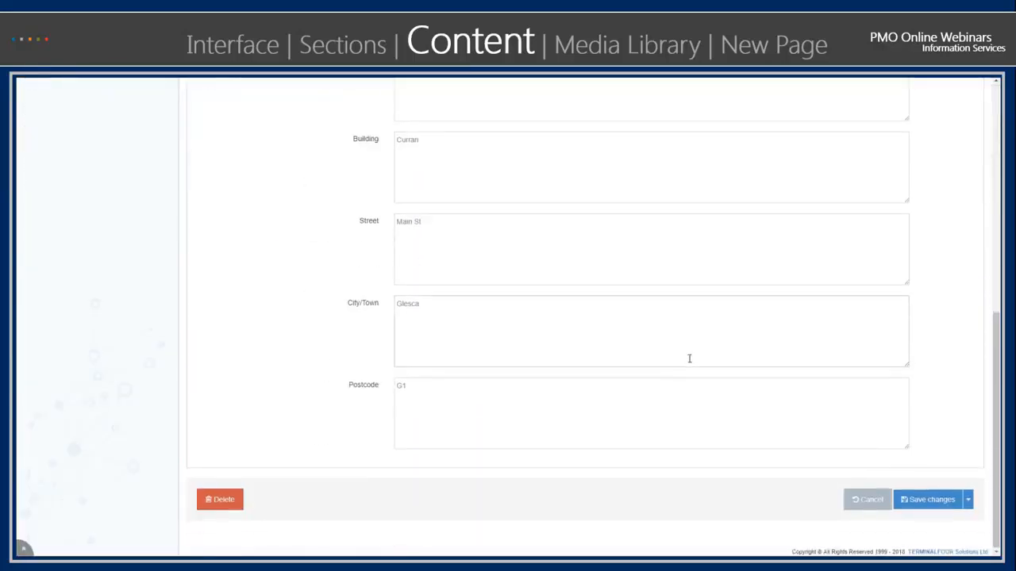
left_click(968, 501)
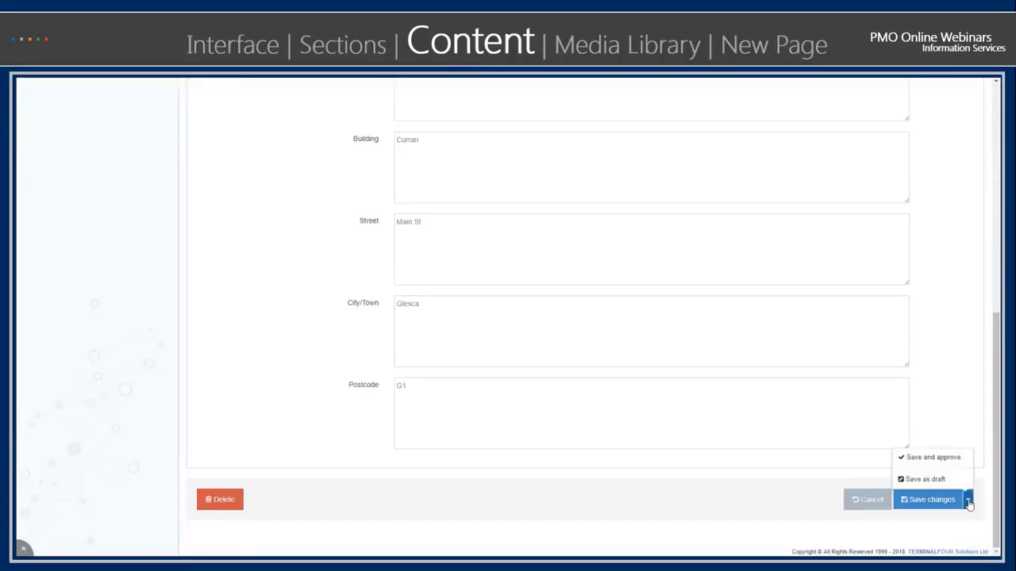
left_click(926, 479)
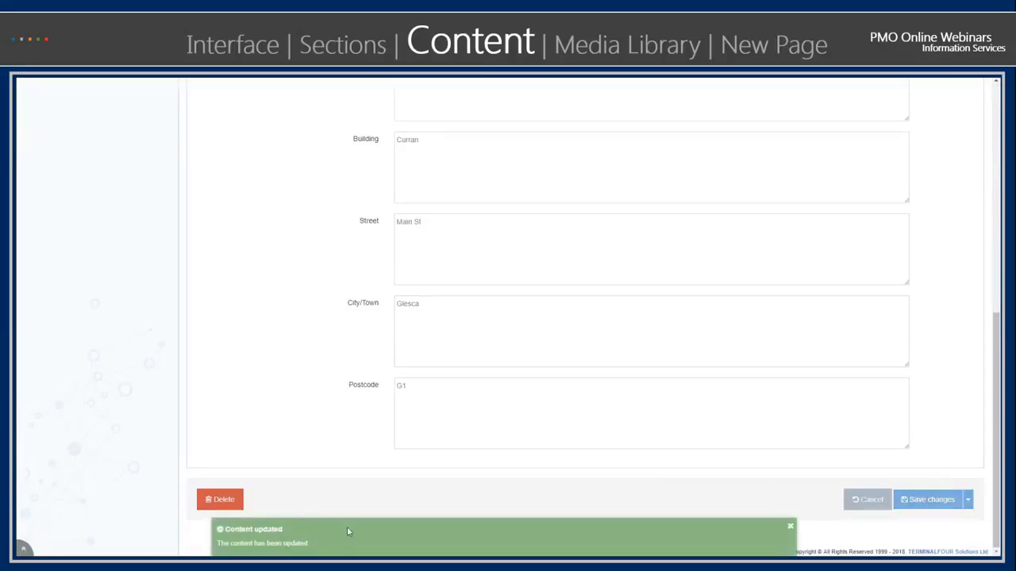
- Reopen the buscard draft and save its changes using the standard save rather than as a draft or approved
scroll(387, 485, "down", 3)
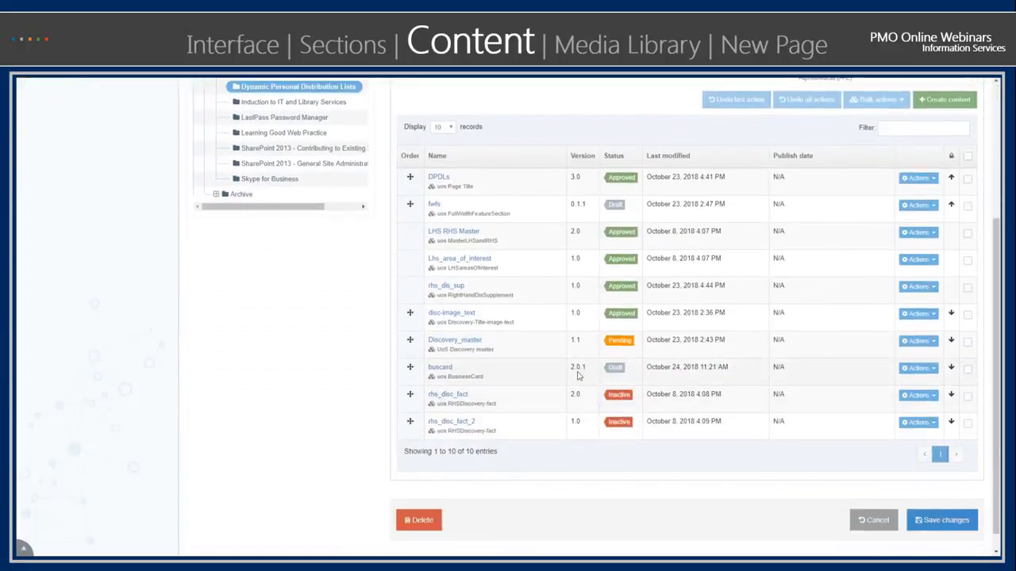
left_click(440, 370)
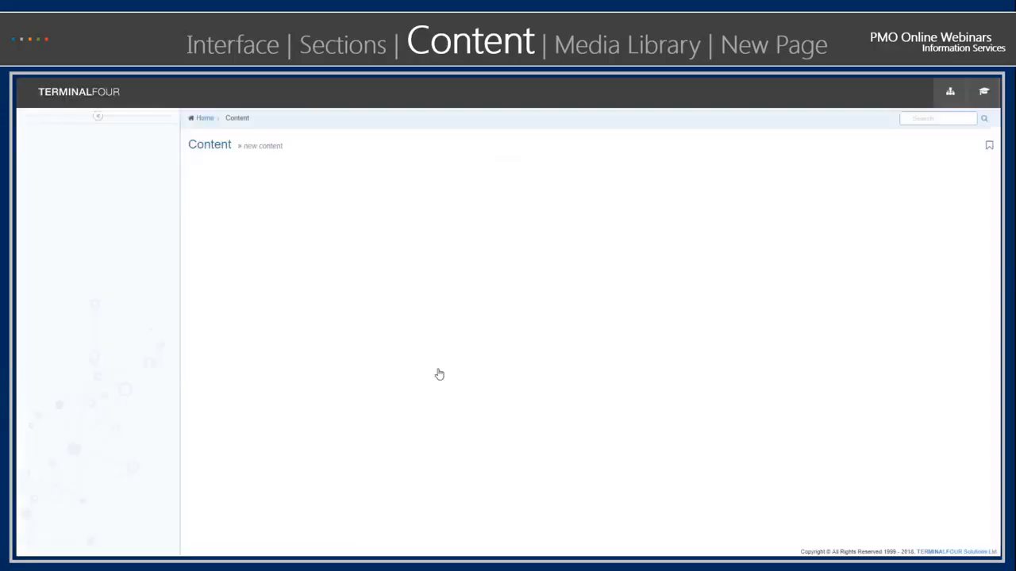
scroll(635, 442, "down", 6)
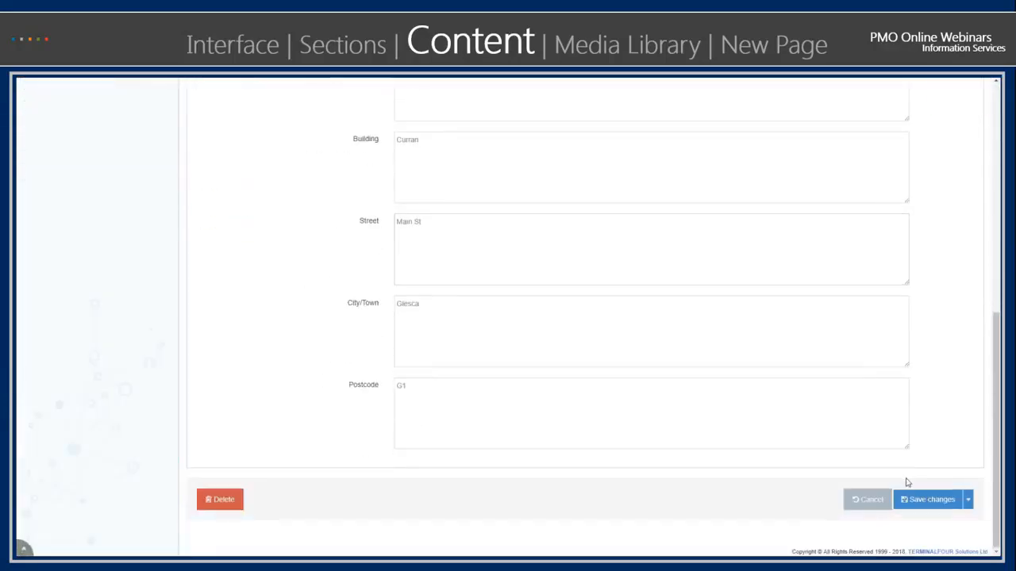
left_click(925, 501)
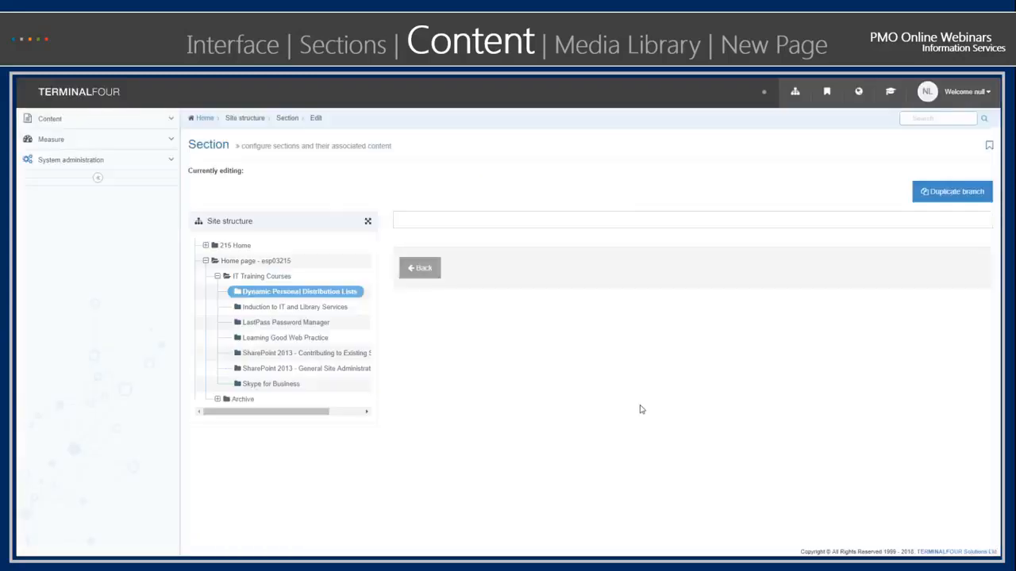
- Reopen the pending buscard content item, save and approve it, and check its status in the section's content list
scroll(627, 417, "down", 2)
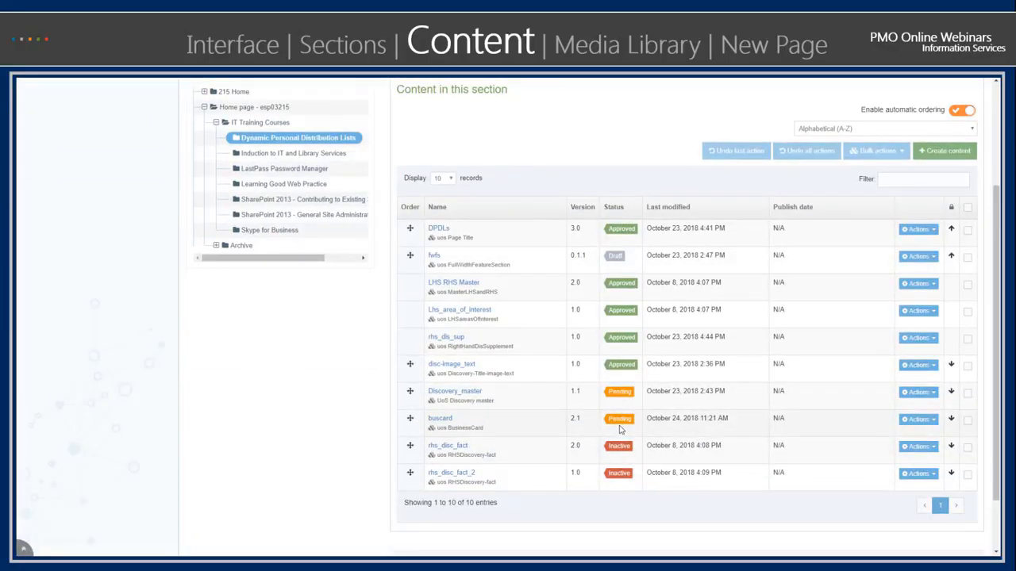
left_click(446, 420)
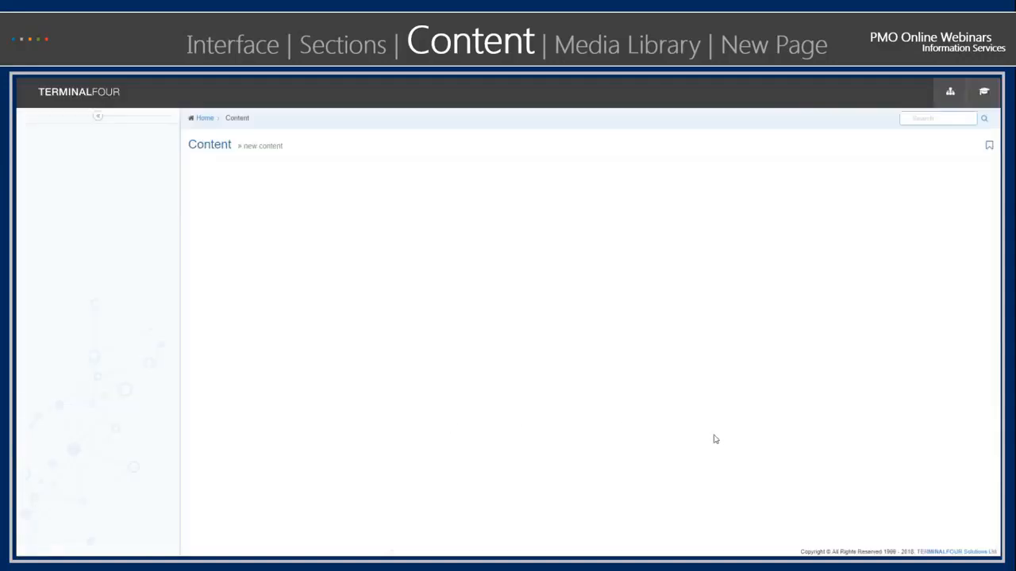
scroll(838, 449, "down", 10)
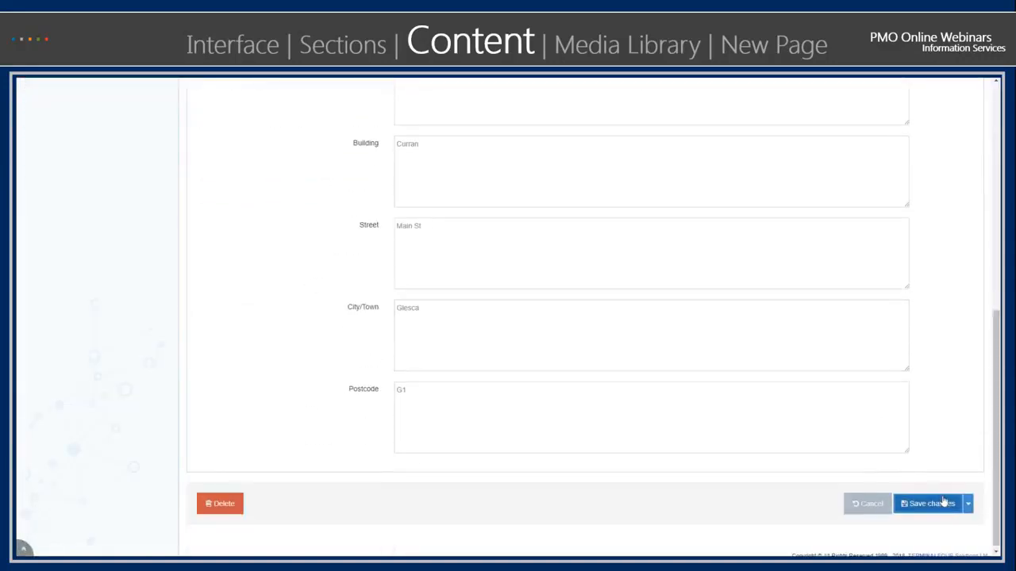
left_click(968, 504)
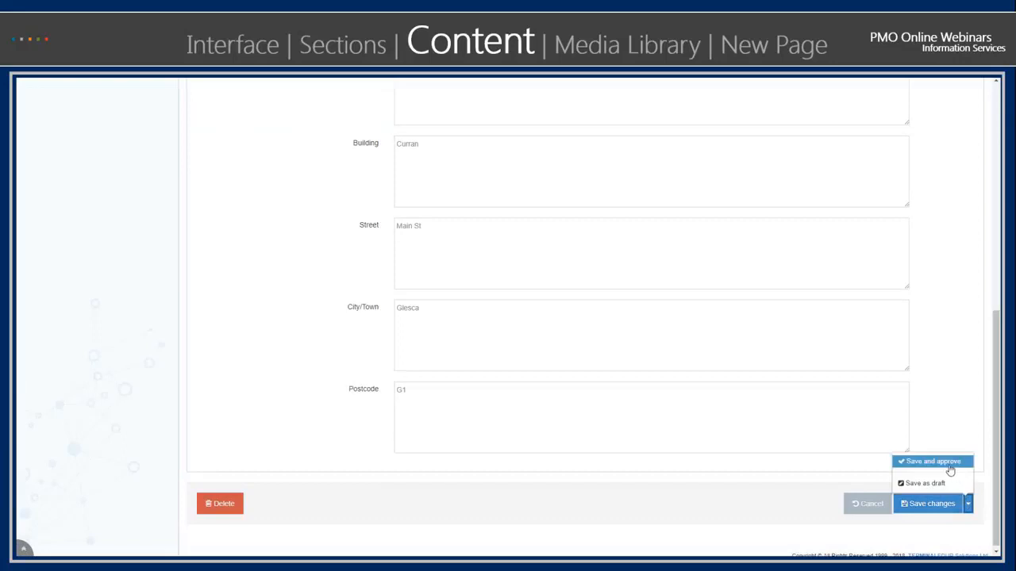
left_click(950, 468)
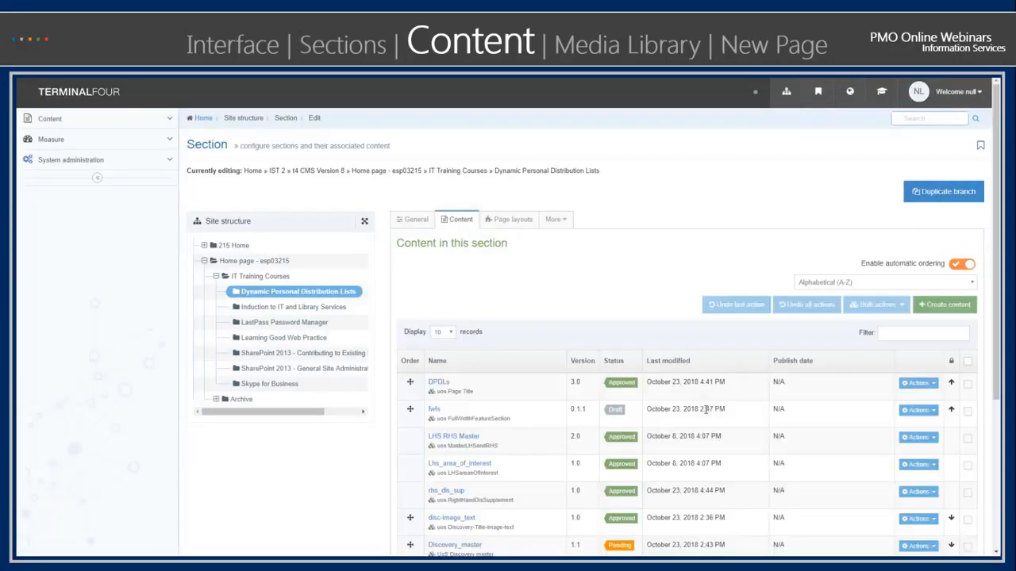
scroll(529, 426, "down", 3)
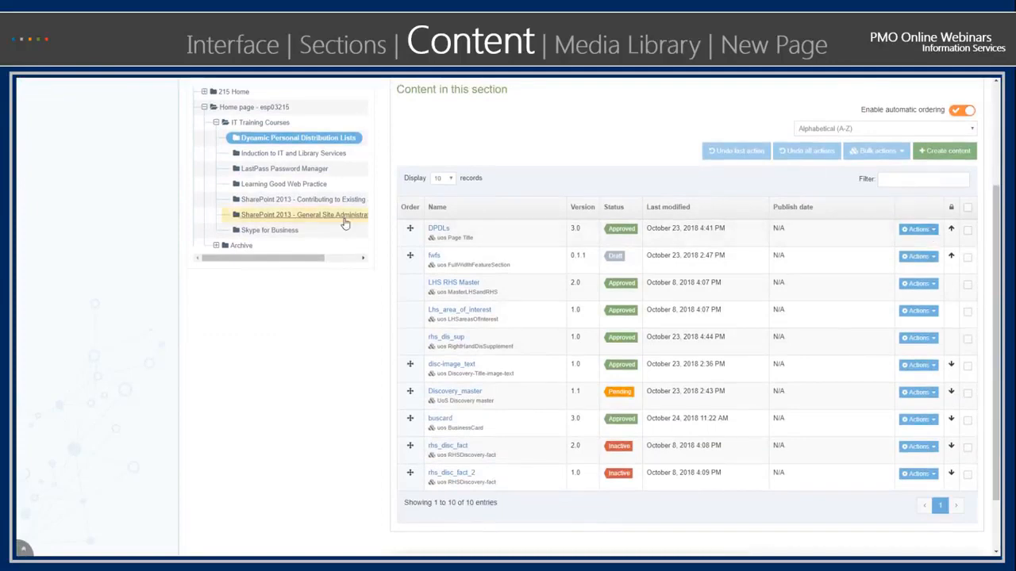
- Open the content of the SharePoint 2013 - Contributing to Existing SharePoint Sites section and preview the SP_Contributors_page_title item
scroll(343, 262, "up", 2)
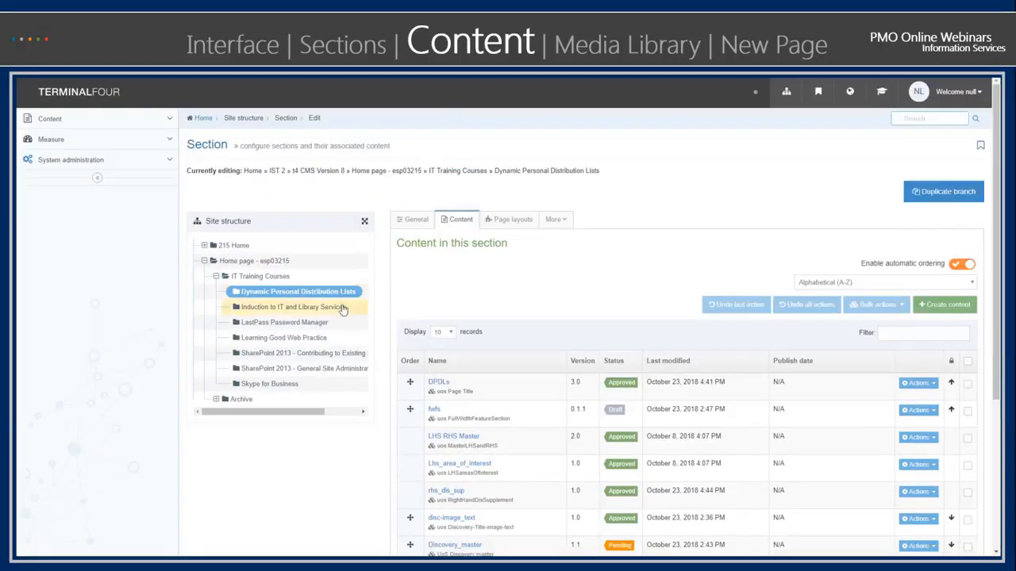
left_click(258, 354)
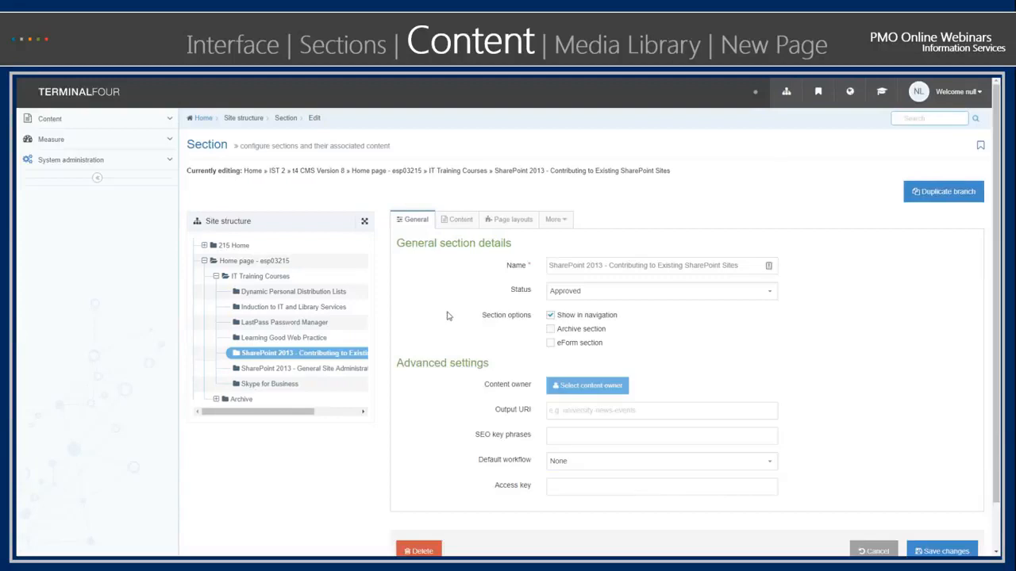
left_click(461, 220)
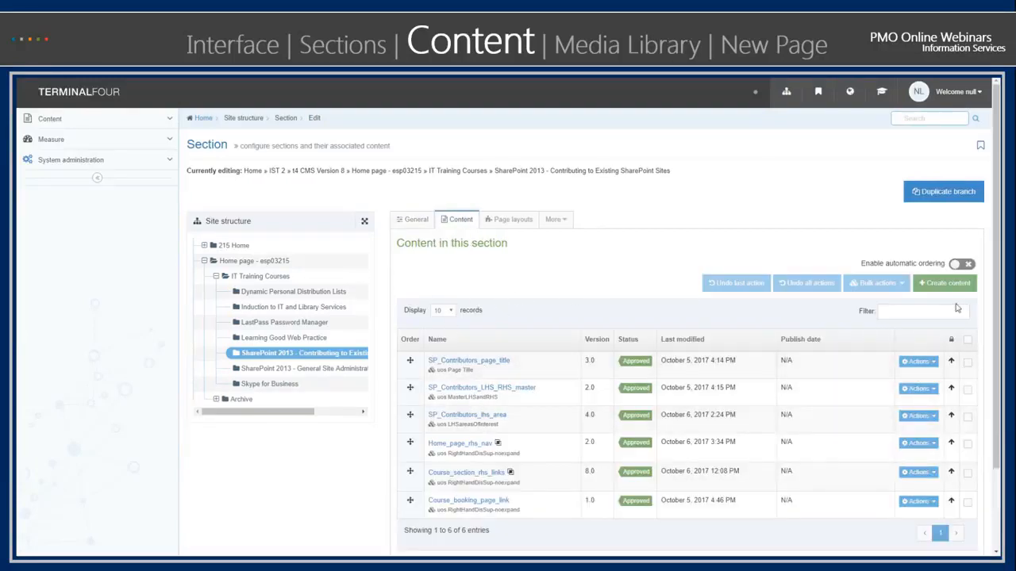
scroll(947, 349, "down", 1)
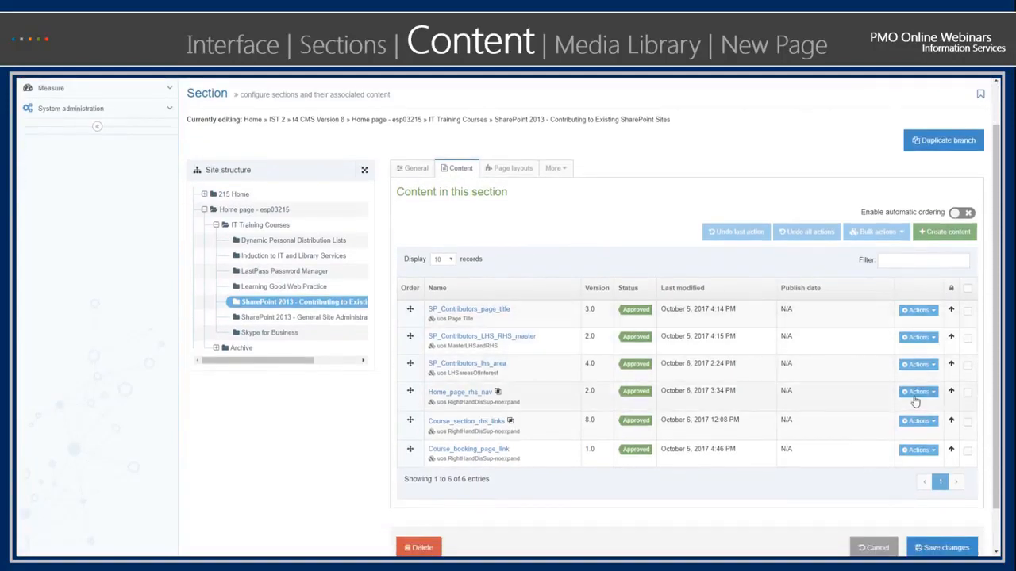
scroll(916, 399, "down", 1)
left_click(918, 262)
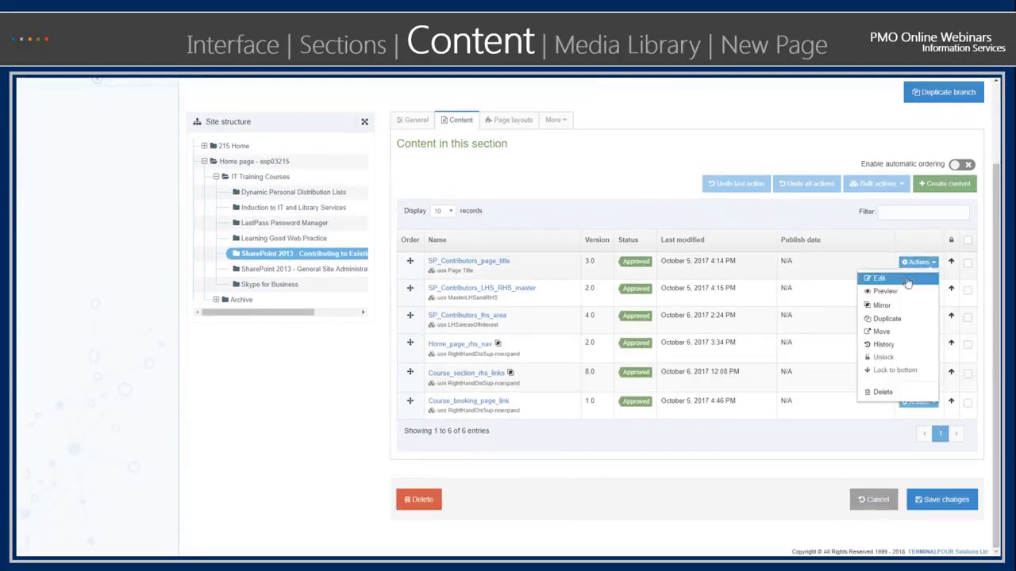
left_click(897, 292)
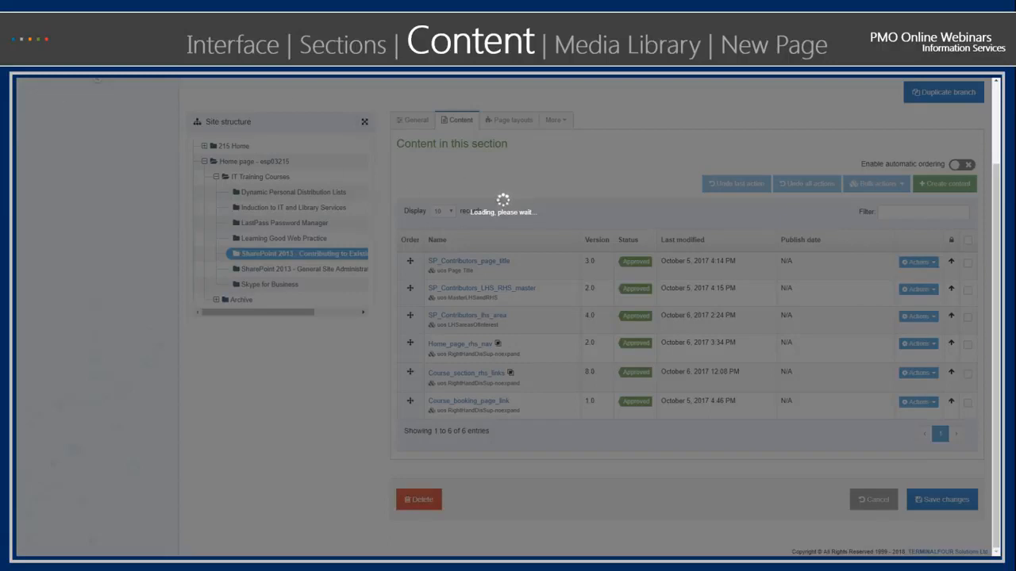
- Return to the site structure and preview the whole SharePoint 2013 - Contributing to Existing SharePoint Sites section
scroll(150, 170, "up", 2)
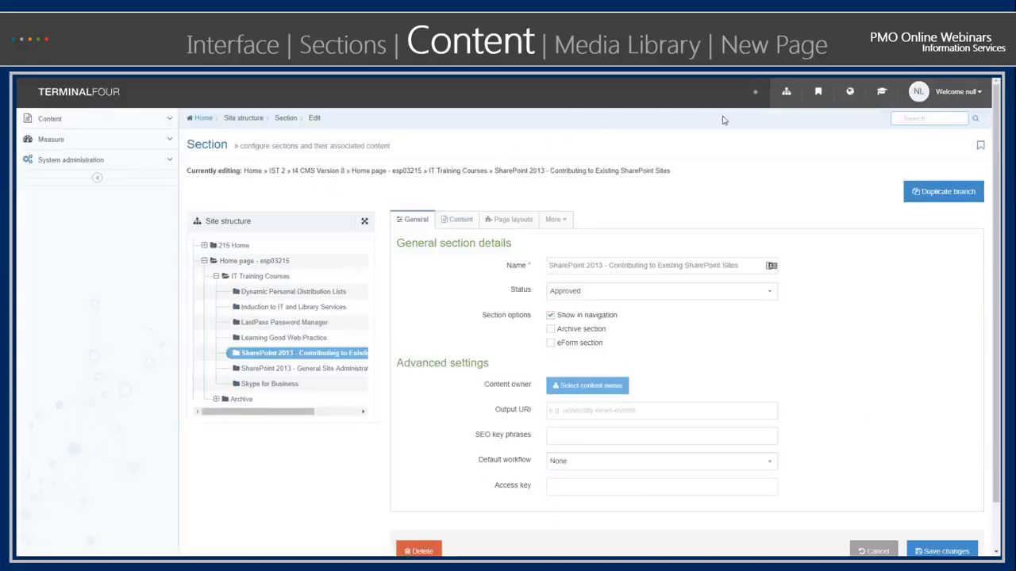
left_click(786, 92)
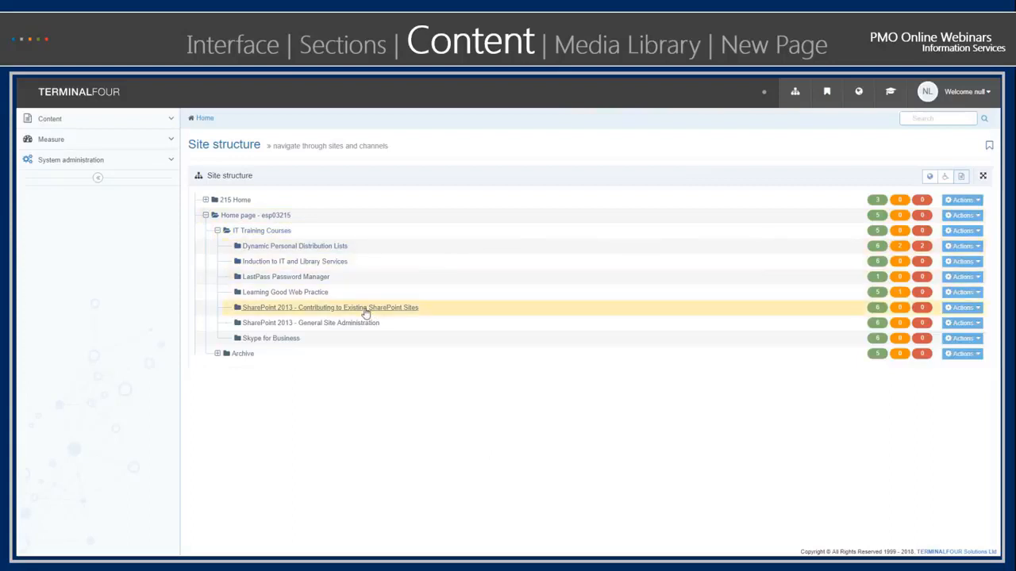
left_click(978, 309)
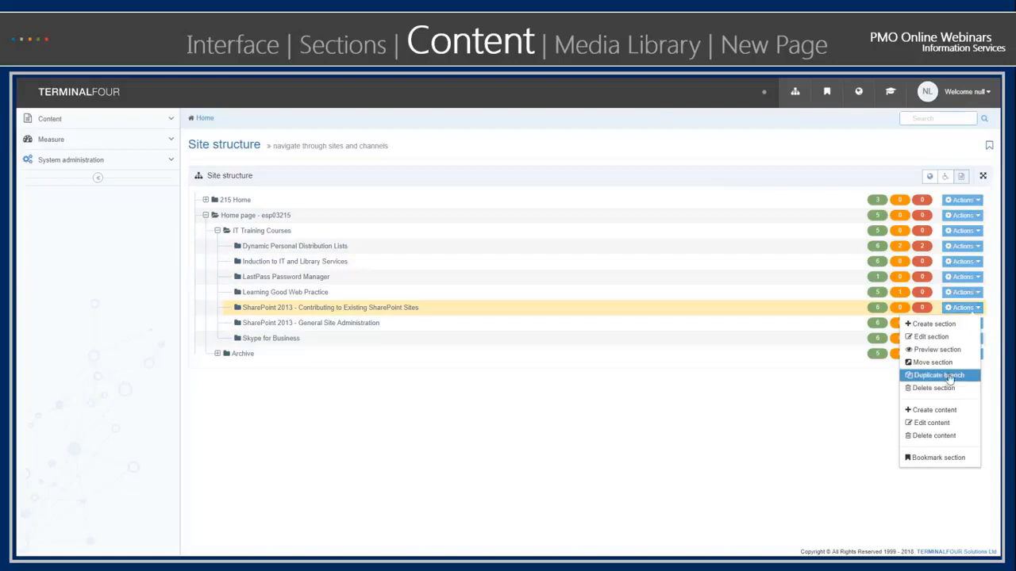
left_click(947, 350)
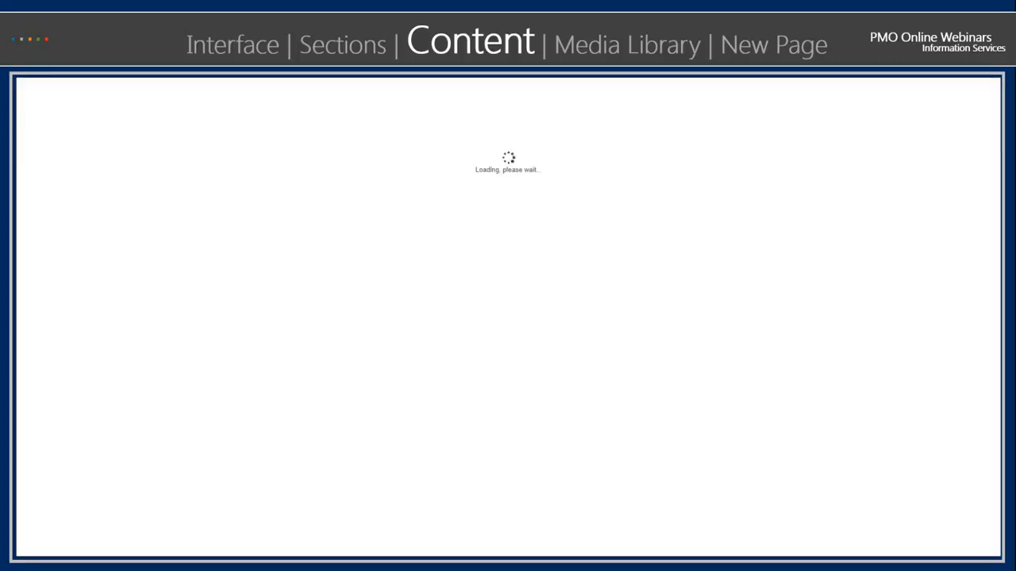
scroll(517, 365, "down", 2)
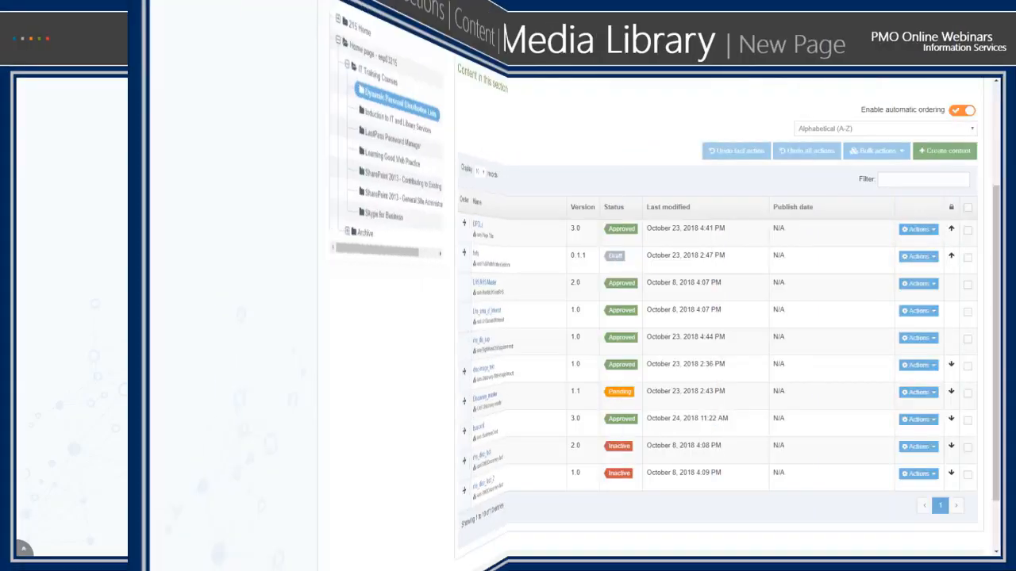
- Leave the Dynamic Personal Distribution Lists section for the site structure and open the media library
scroll(508, 317, "up", 3)
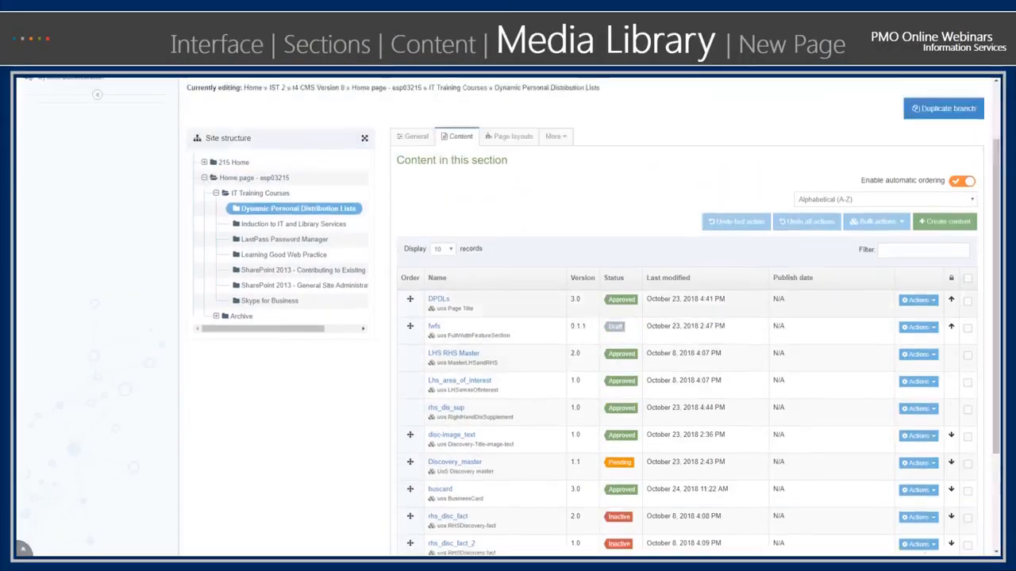
left_click(786, 91)
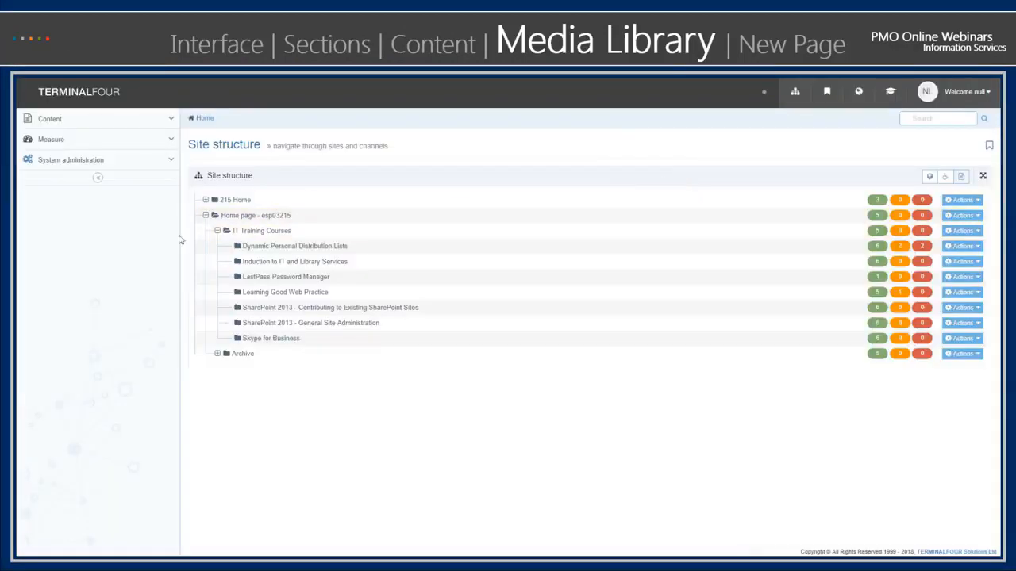
left_click(61, 124)
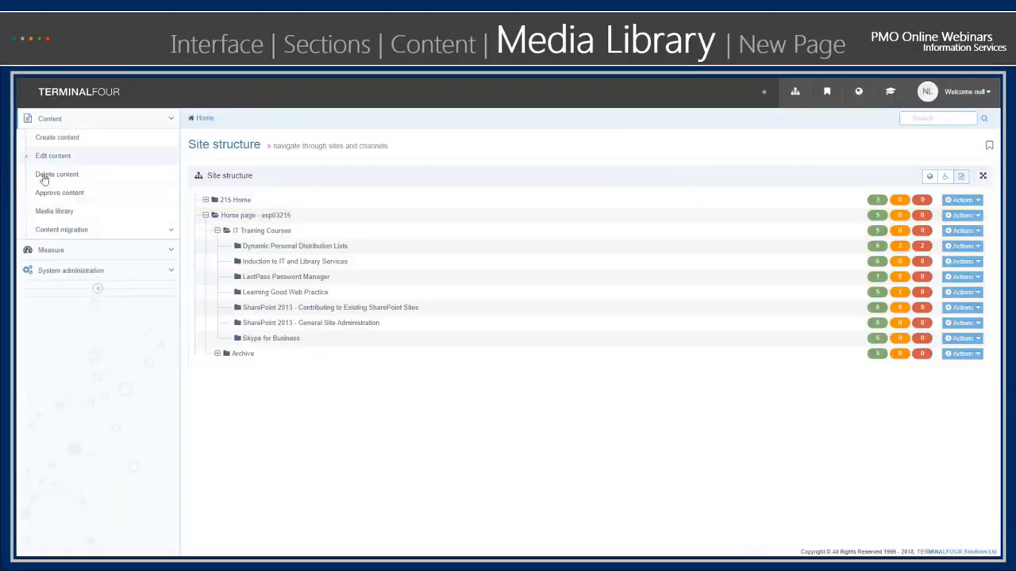
left_click(48, 217)
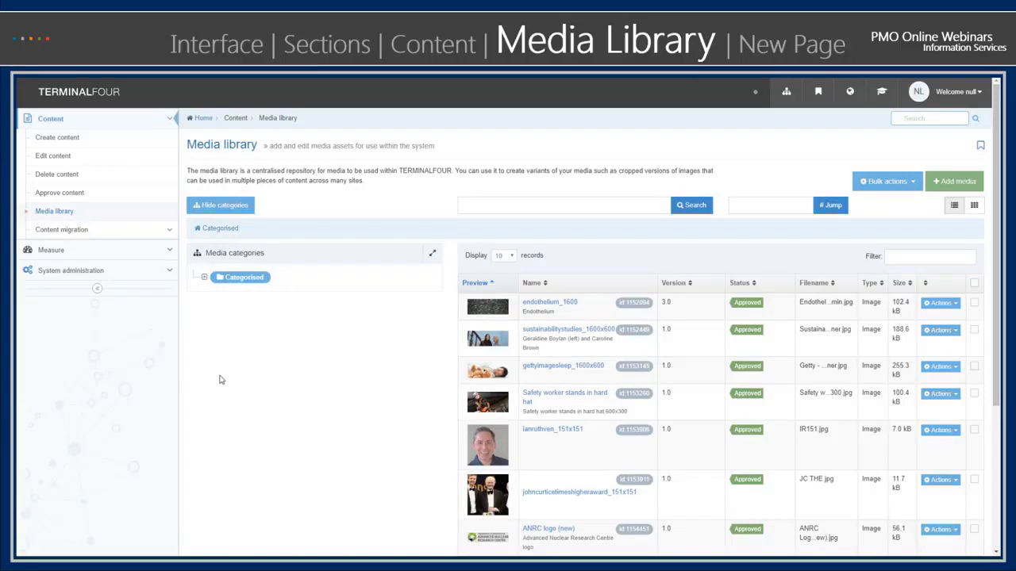
- Expand the Categorised and IS_Training media categories and show the media in the 1600 x 600 category
left_click(204, 277)
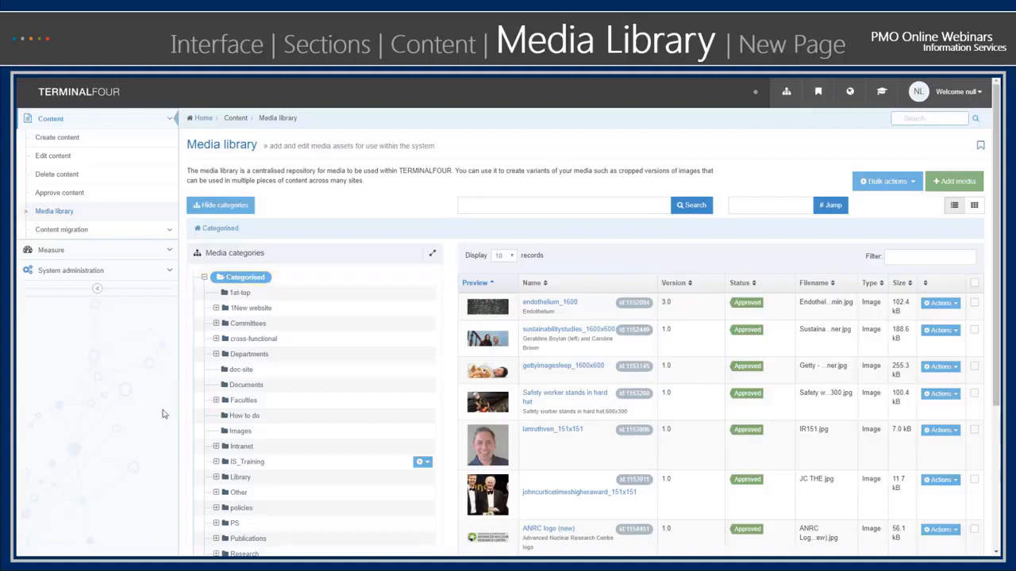
scroll(163, 413, "down", 2)
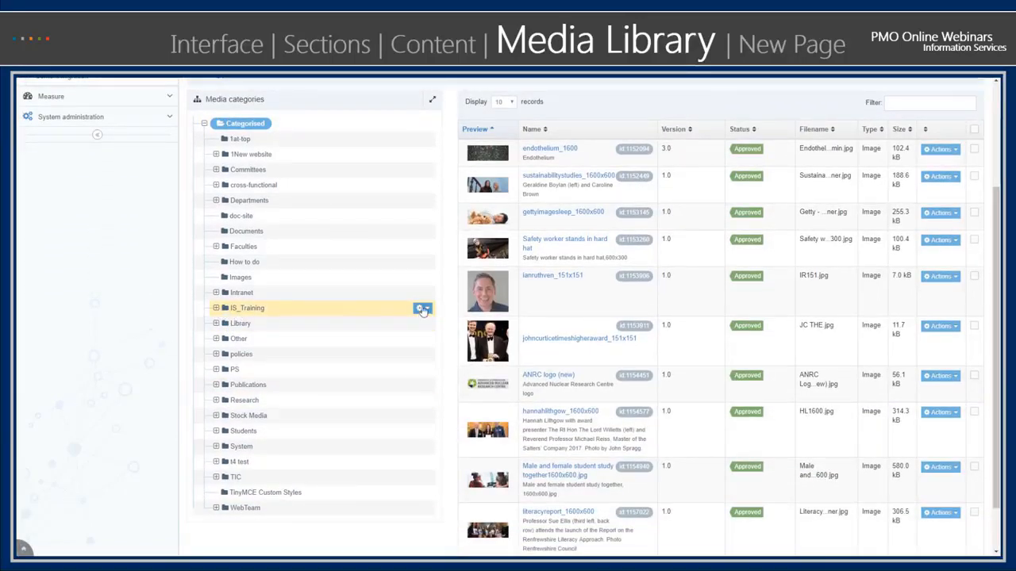
left_click(215, 313)
scroll(123, 372, "down", 1)
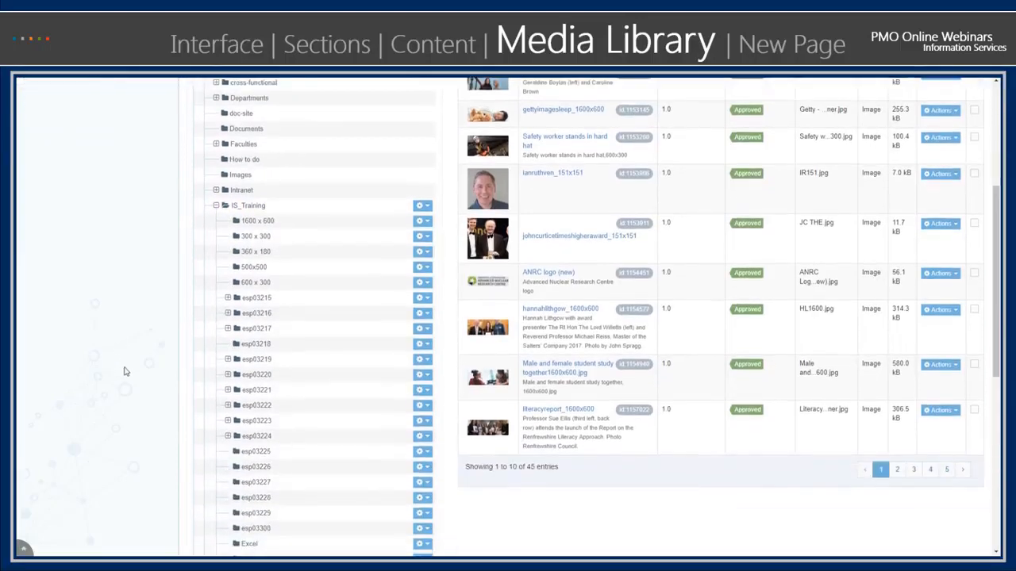
scroll(123, 372, "down", 1)
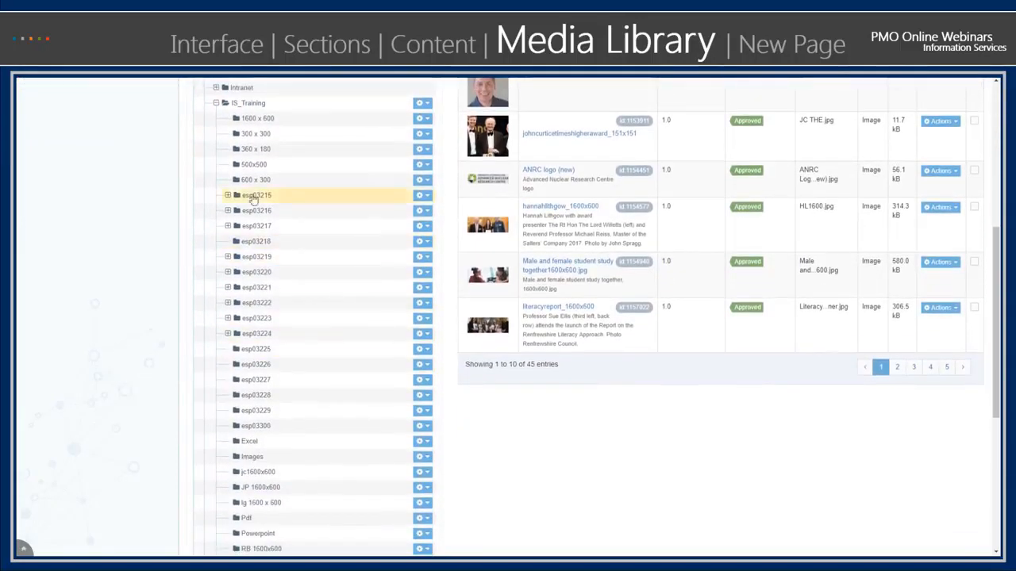
scroll(251, 199, "up", 1)
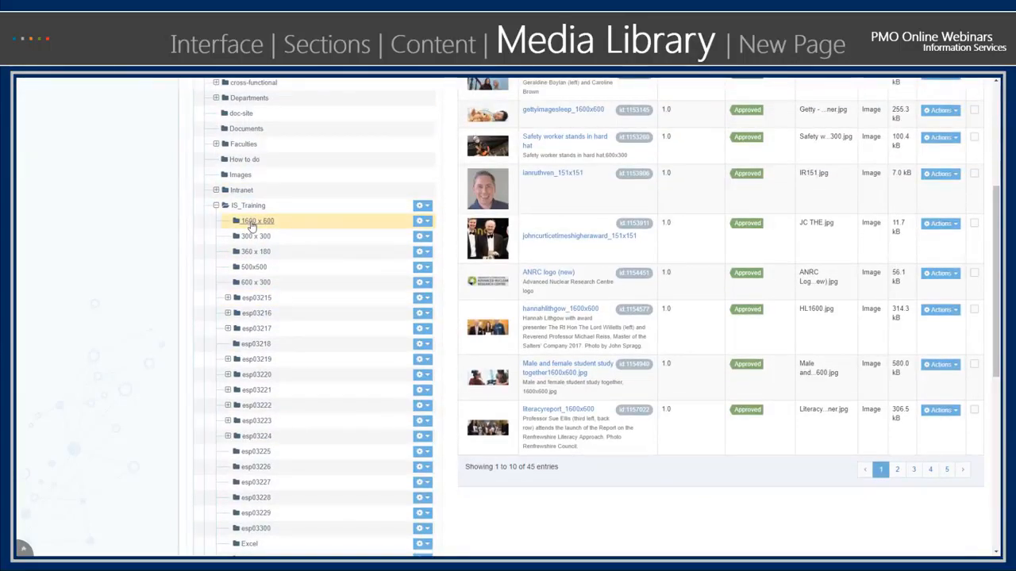
left_click(251, 224)
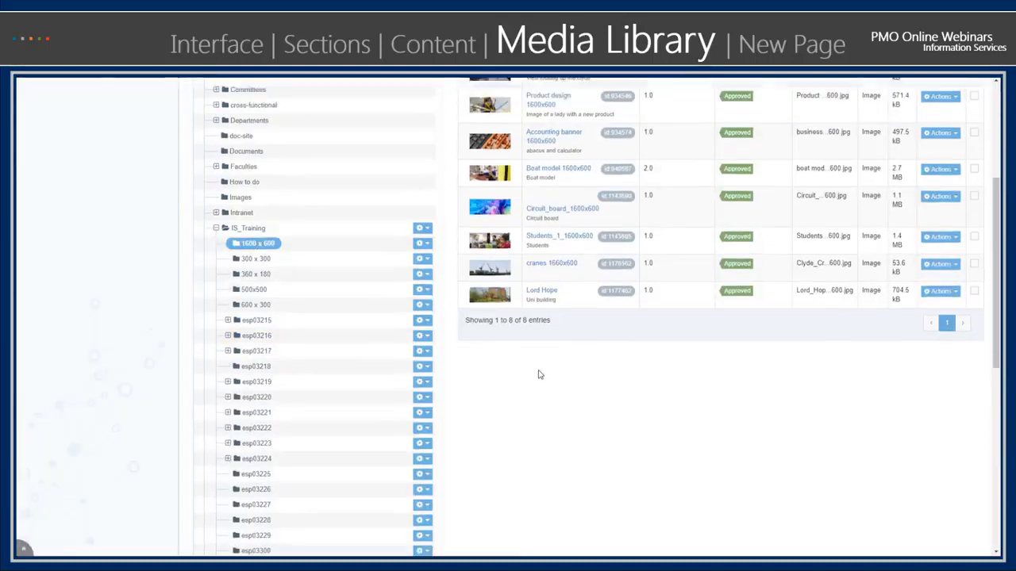
- Examine the uos Page Title documentation under Heading in the T4 Templates brand guidelines, including its image size, and return to the media library
scroll(539, 375, "up", 2)
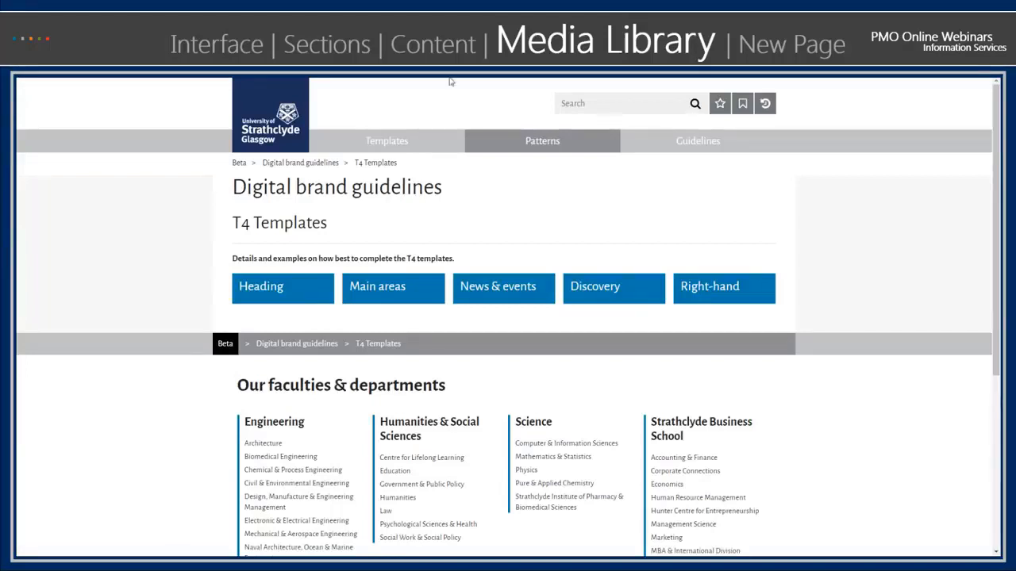
left_click(274, 289)
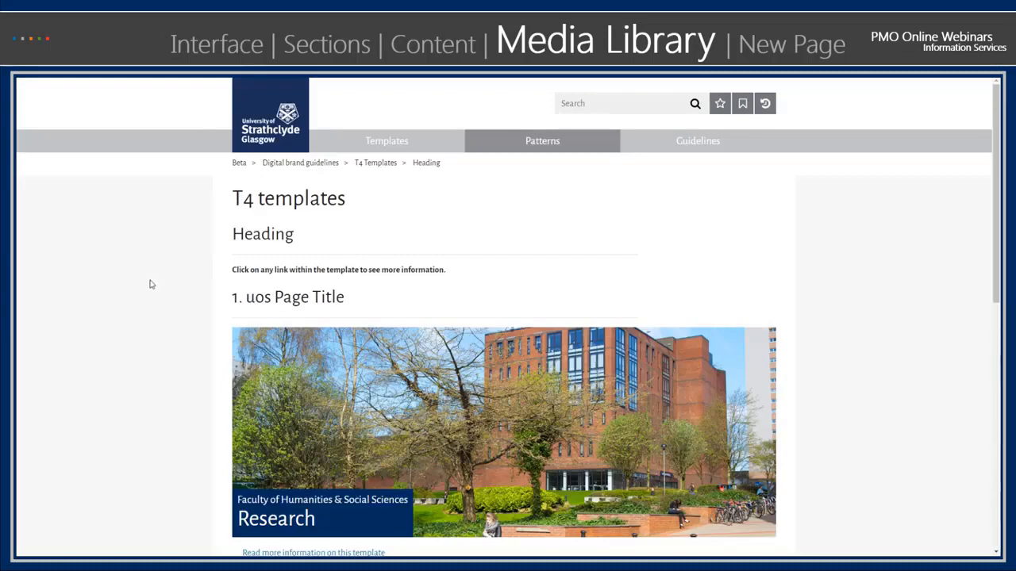
scroll(154, 279, "down", 2)
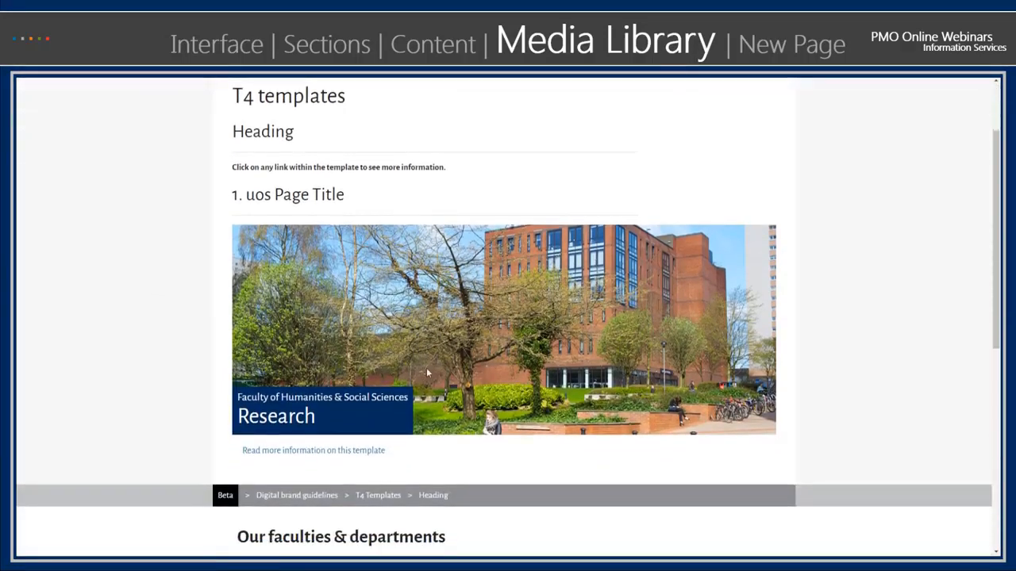
scroll(347, 333, "down", 1)
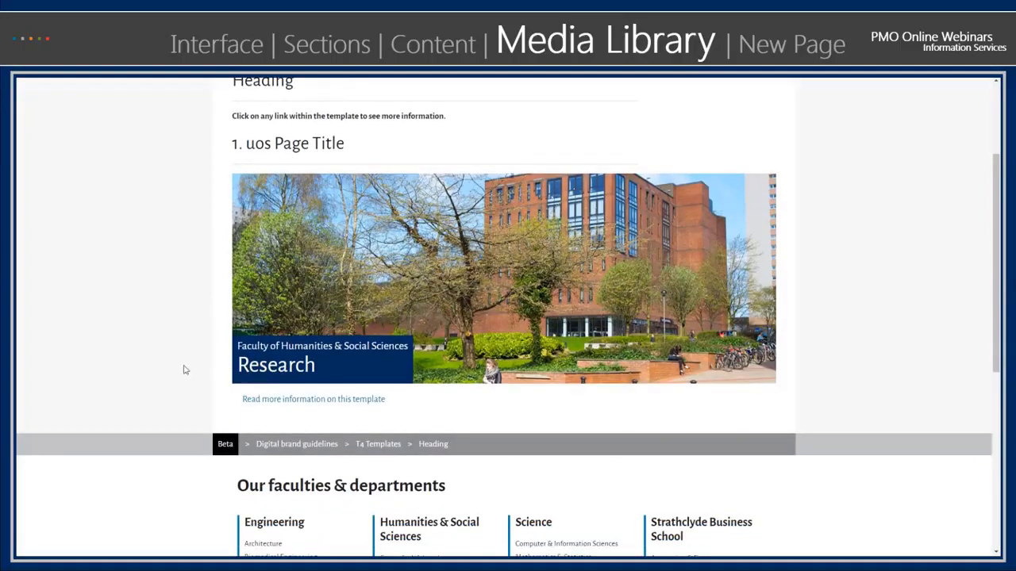
left_click(325, 400)
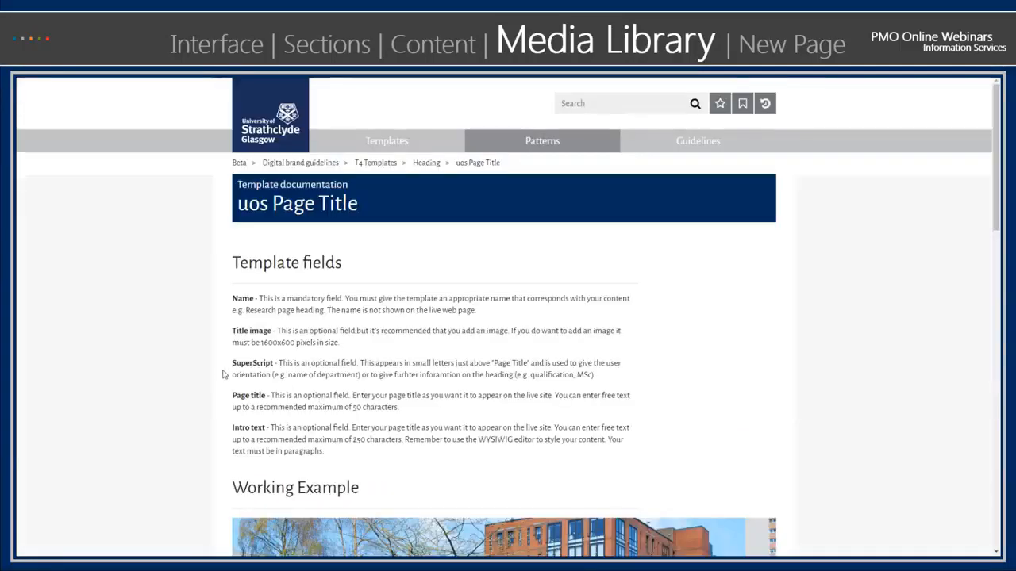
scroll(222, 370, "down", 6)
scroll(220, 373, "down", 5)
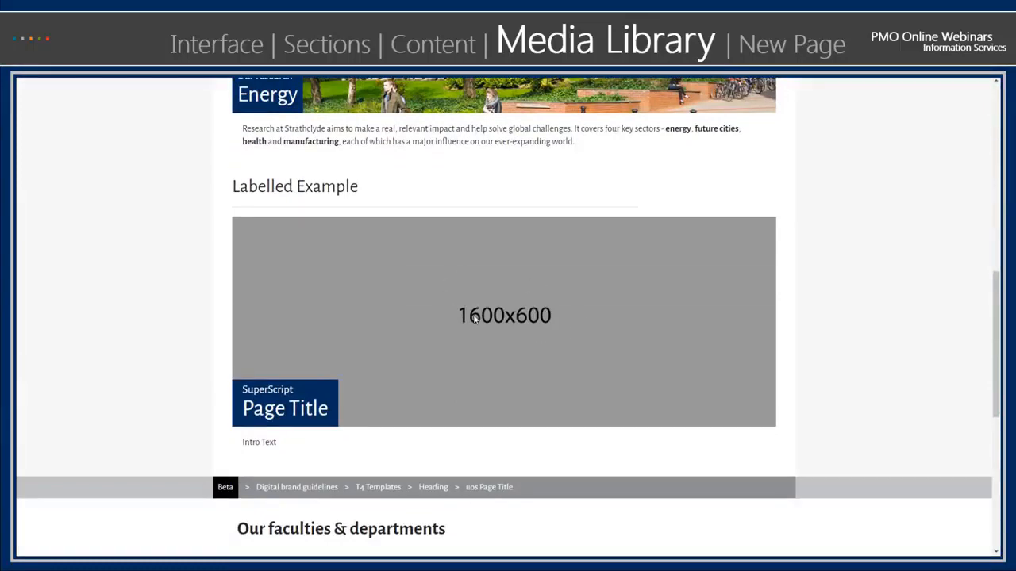
scroll(373, 188, "up", 10)
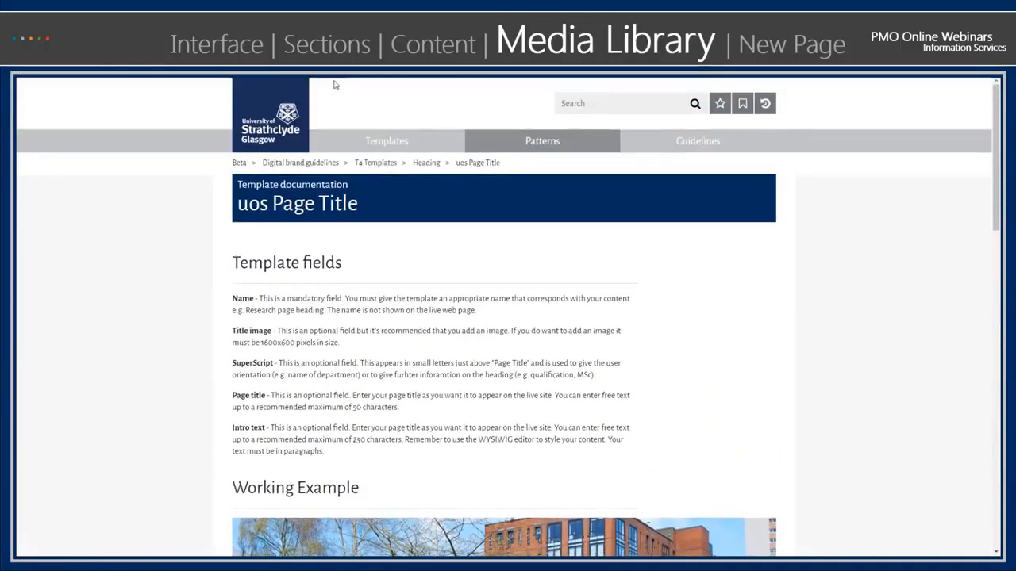
left_click(322, 77)
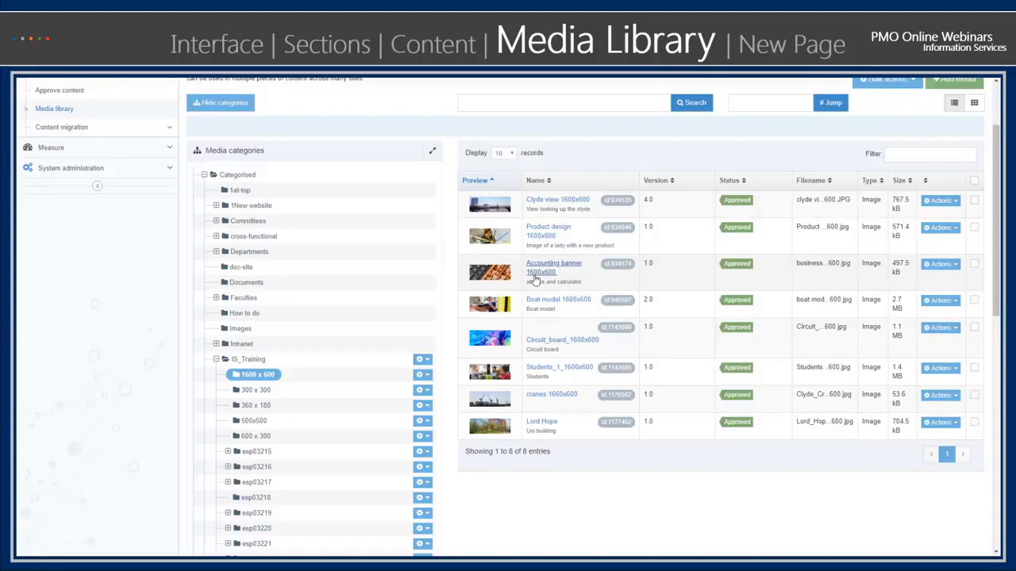
- Try adding Lab_Work_1600x600.jpg as new media, removing and re-attaching the file, and cancel without saving
scroll(581, 436, "down", 1)
scroll(581, 437, "up", 2)
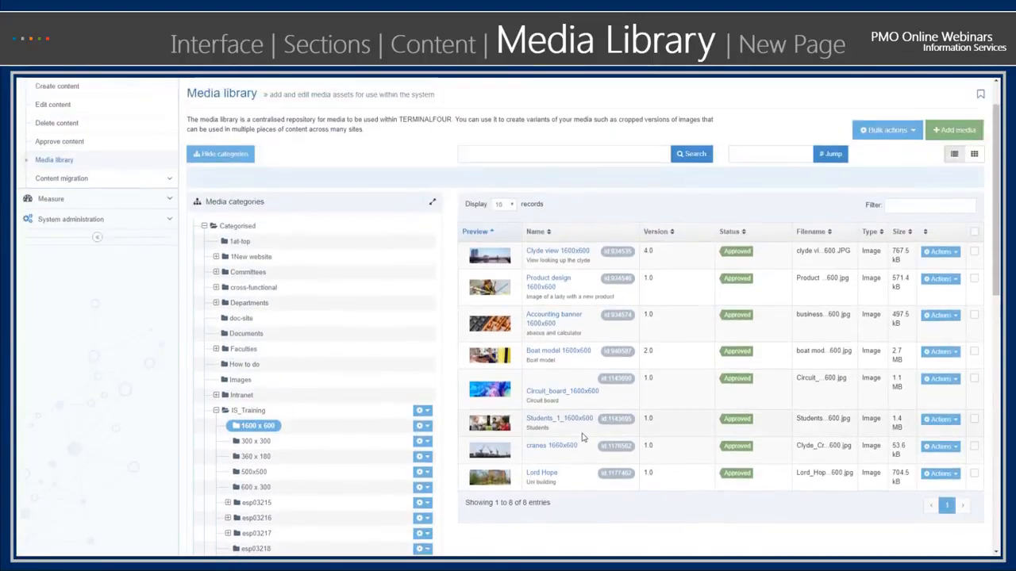
scroll(583, 433, "down", 1)
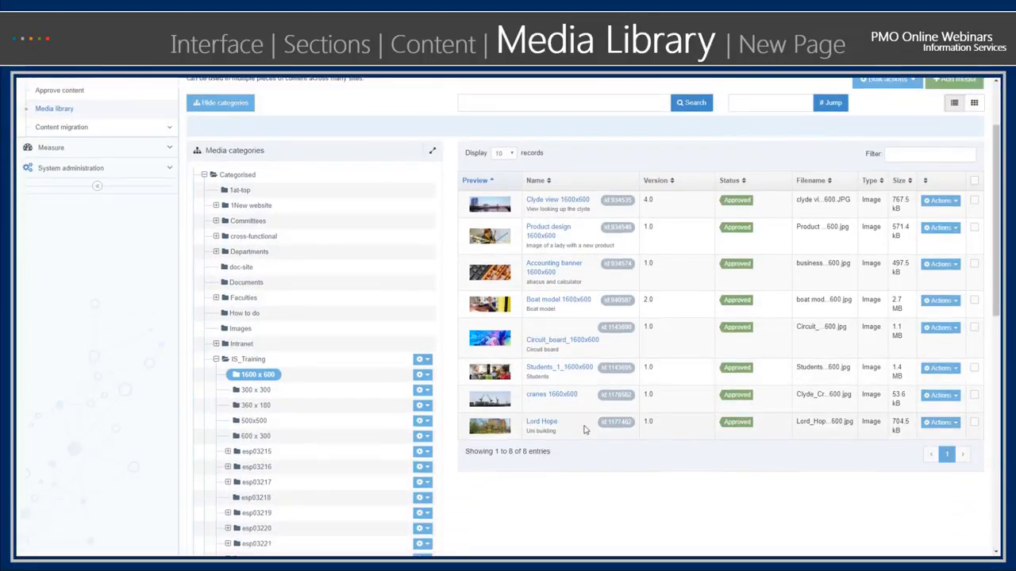
scroll(585, 429, "up", 2)
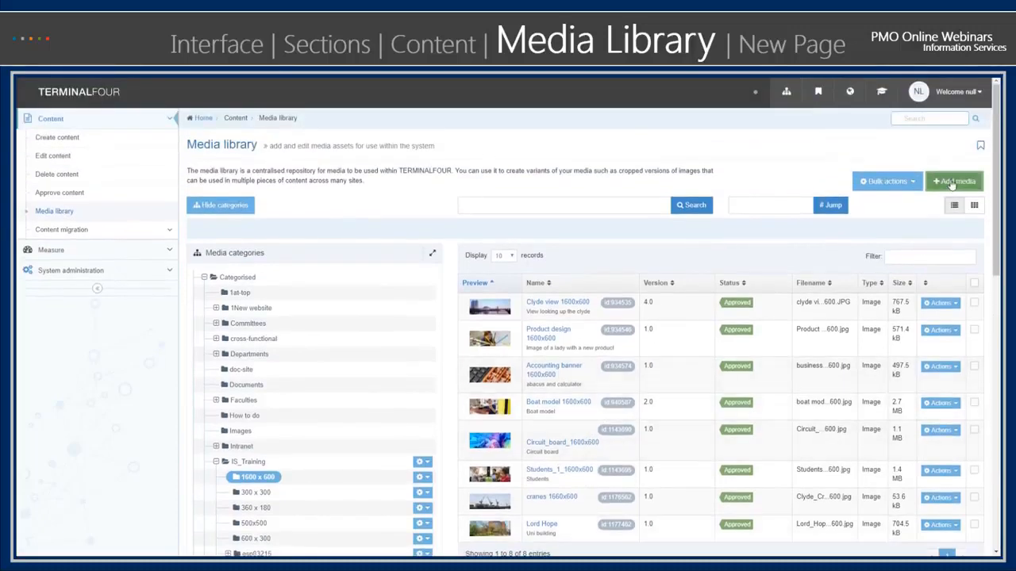
left_click(951, 185)
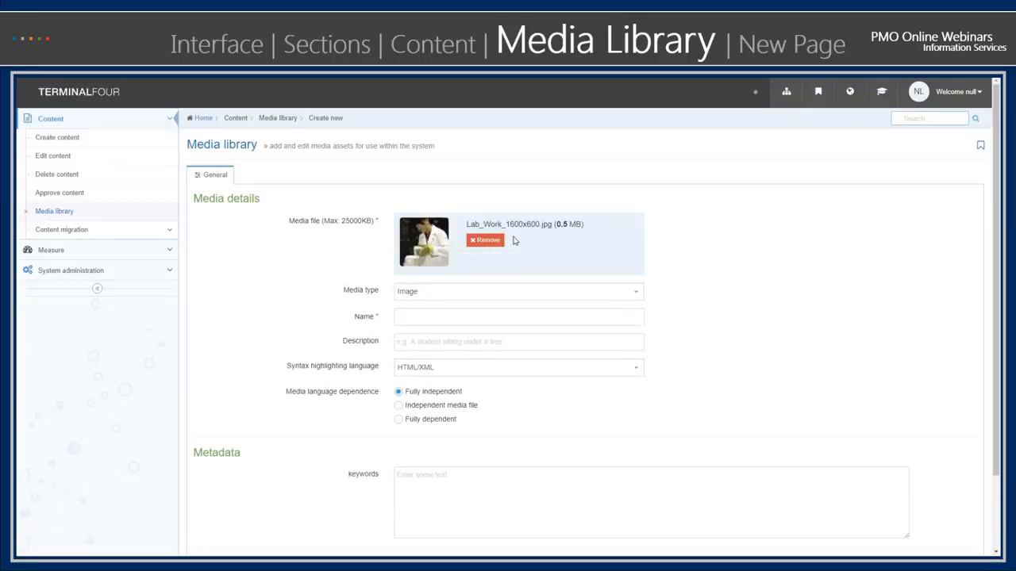
left_click(486, 239)
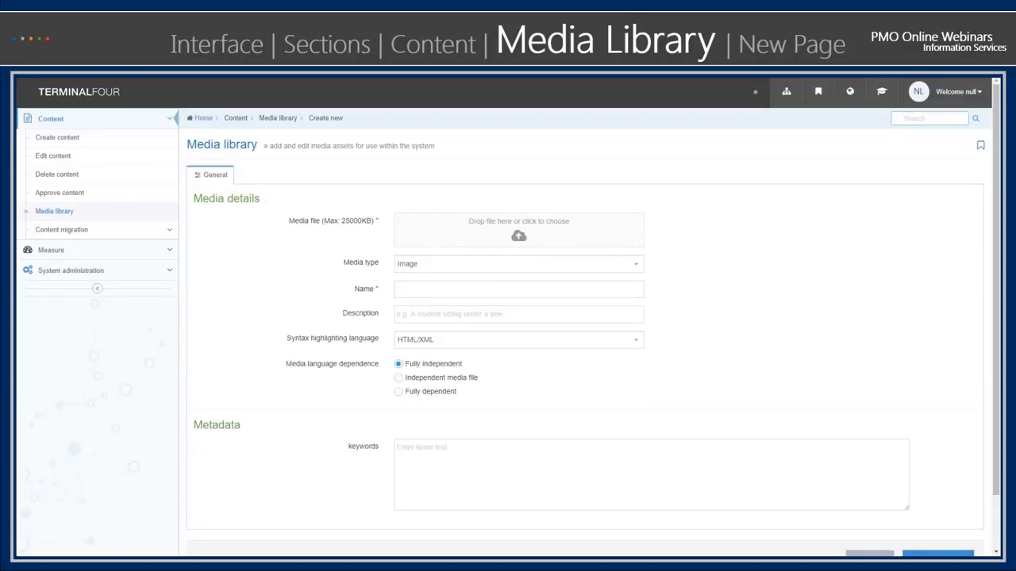
left_click_drag(391, 236, 440, 227)
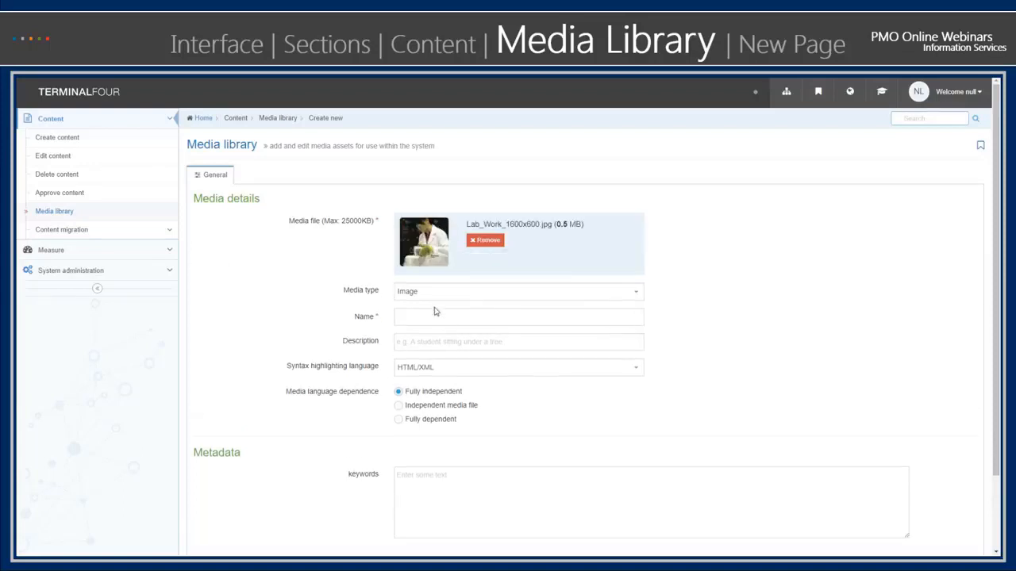
scroll(380, 504, "down", 2)
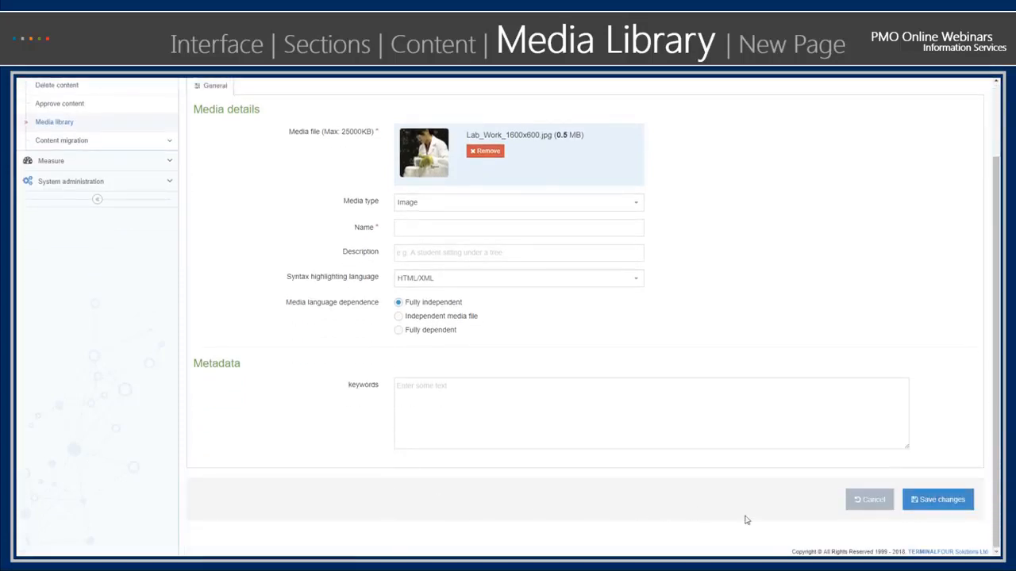
left_click(856, 500)
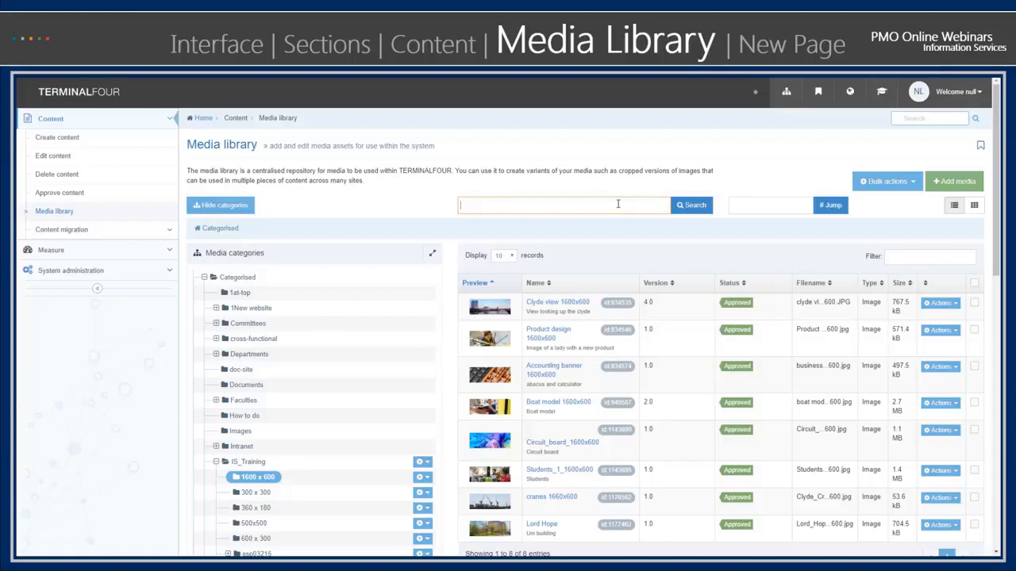
- Compare the 1600 x 600 media in grid view and list view, finishing in list view
scroll(593, 283, "down", 3)
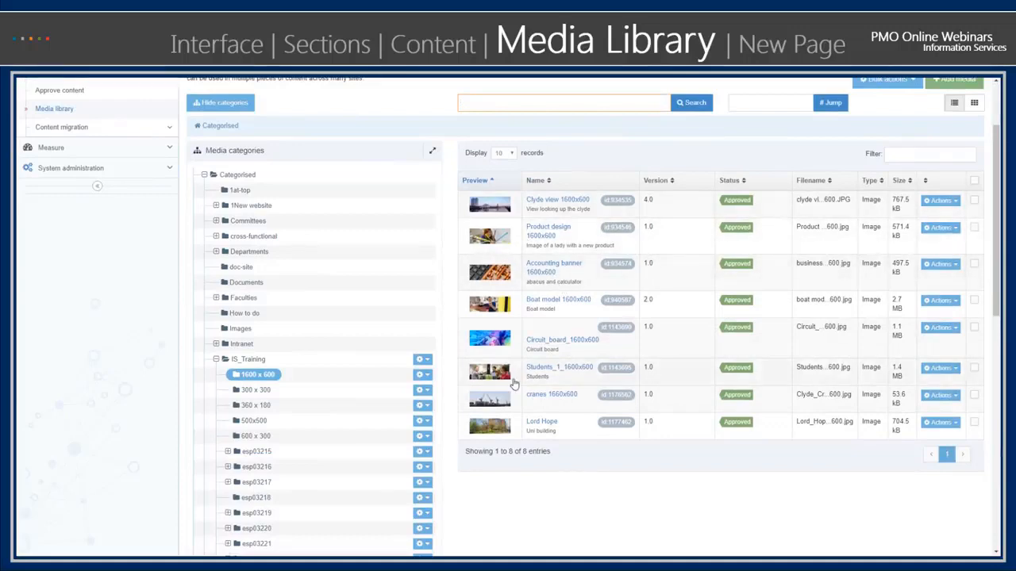
scroll(540, 238, "up", 2)
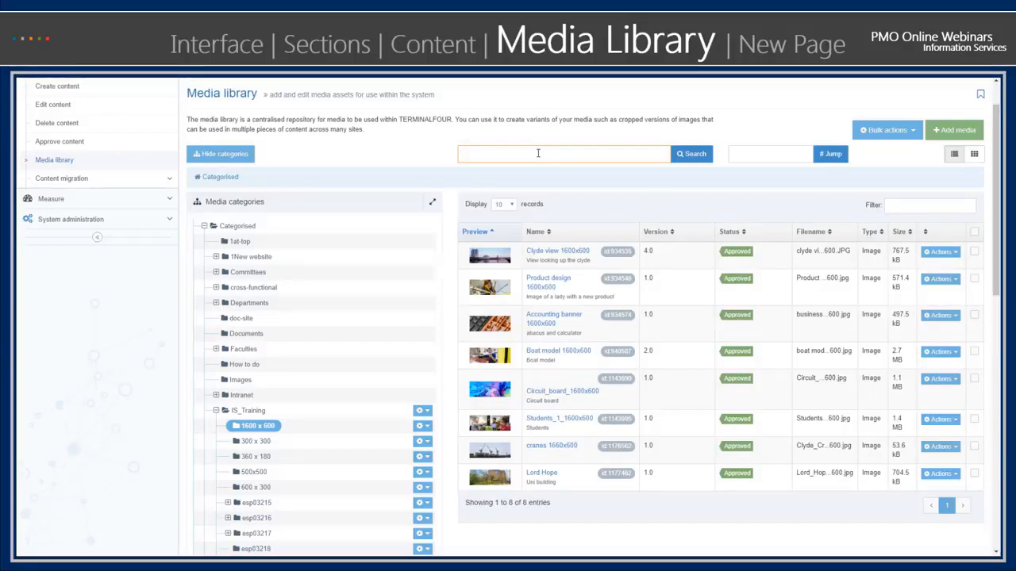
left_click(973, 156)
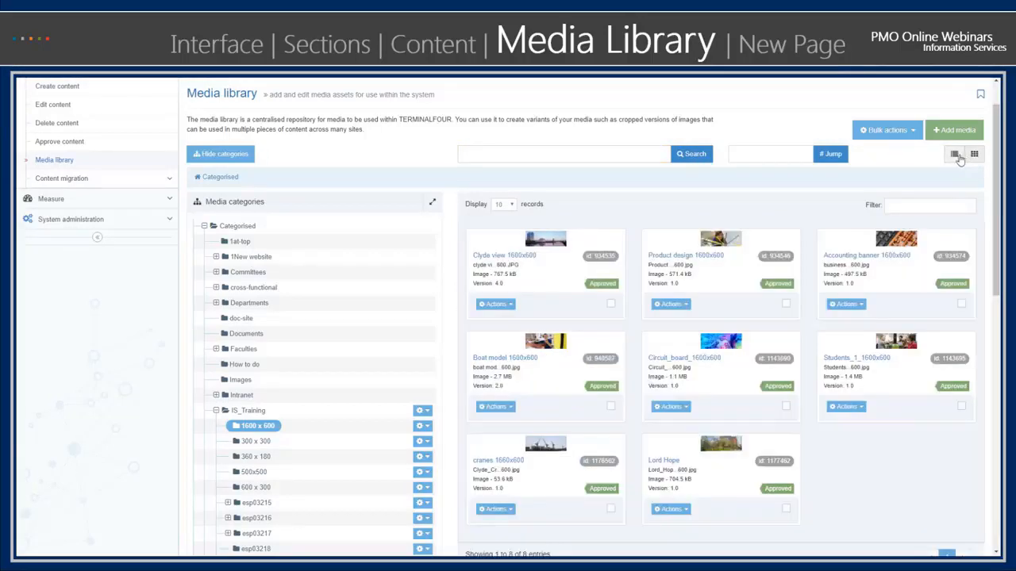
left_click(956, 156)
left_click(973, 156)
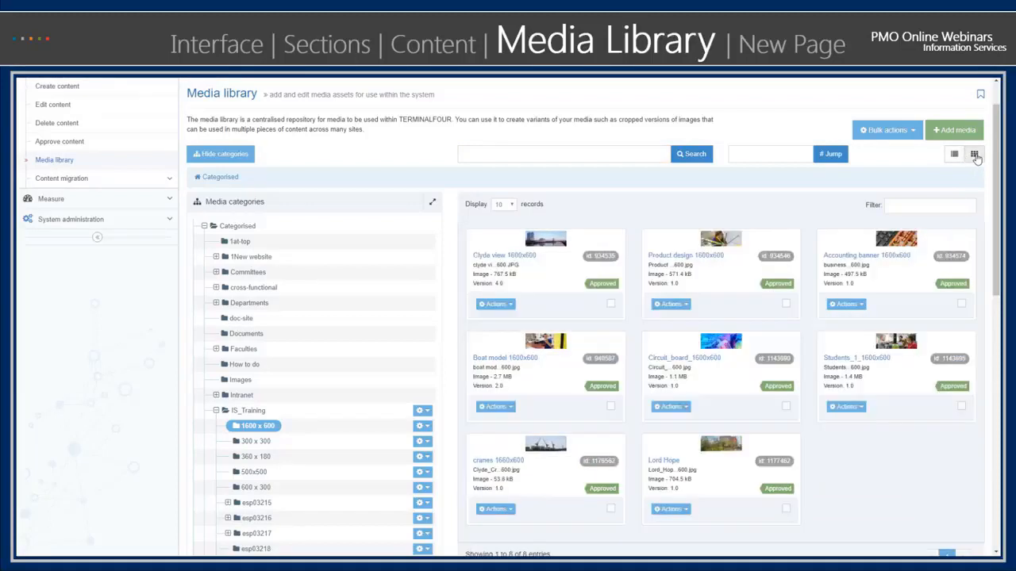
left_click(957, 155)
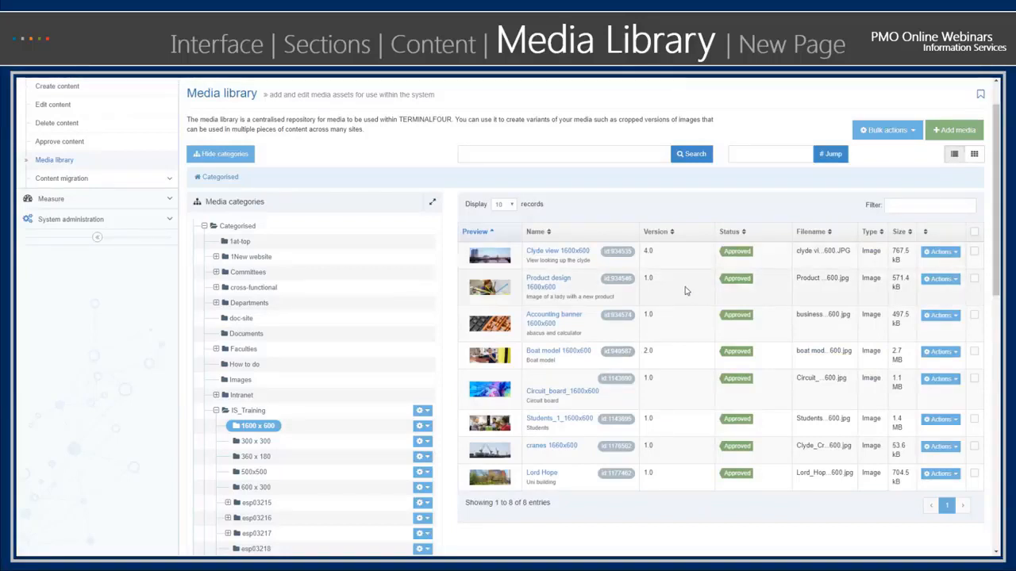
- Maximise and restore the media categories tree, and collapse its Categorised branch
left_click(433, 204)
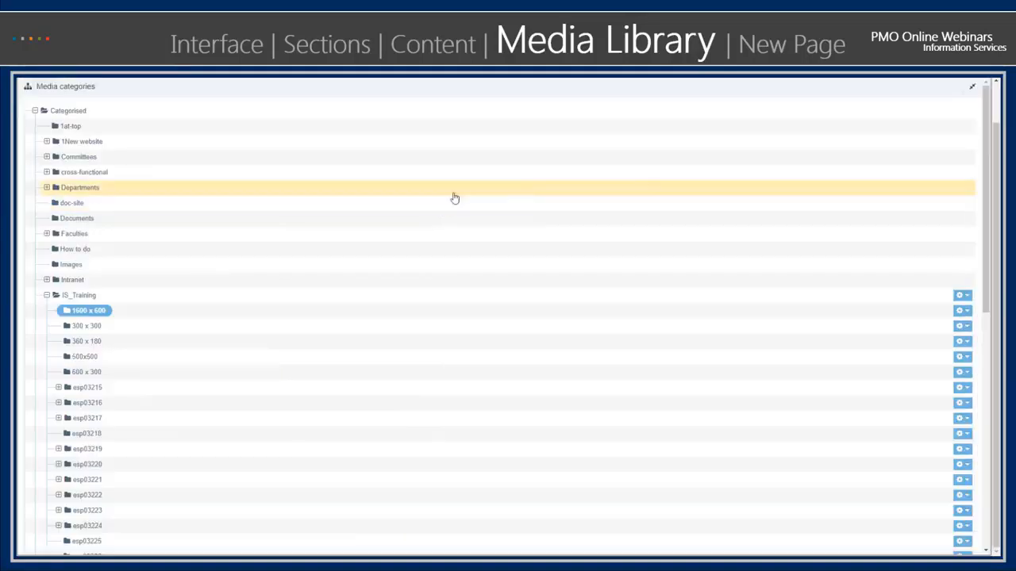
left_click(971, 90)
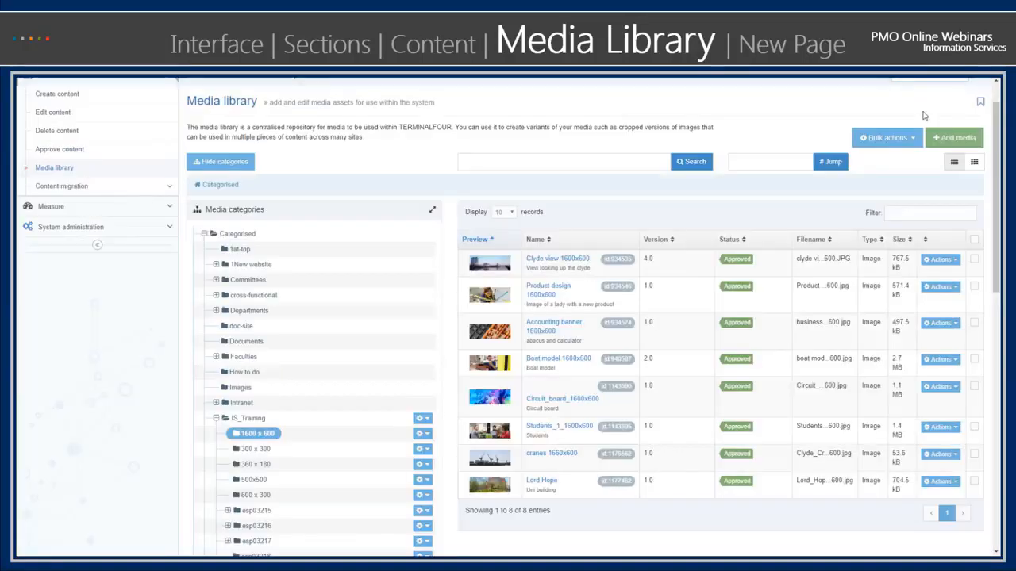
left_click(204, 234)
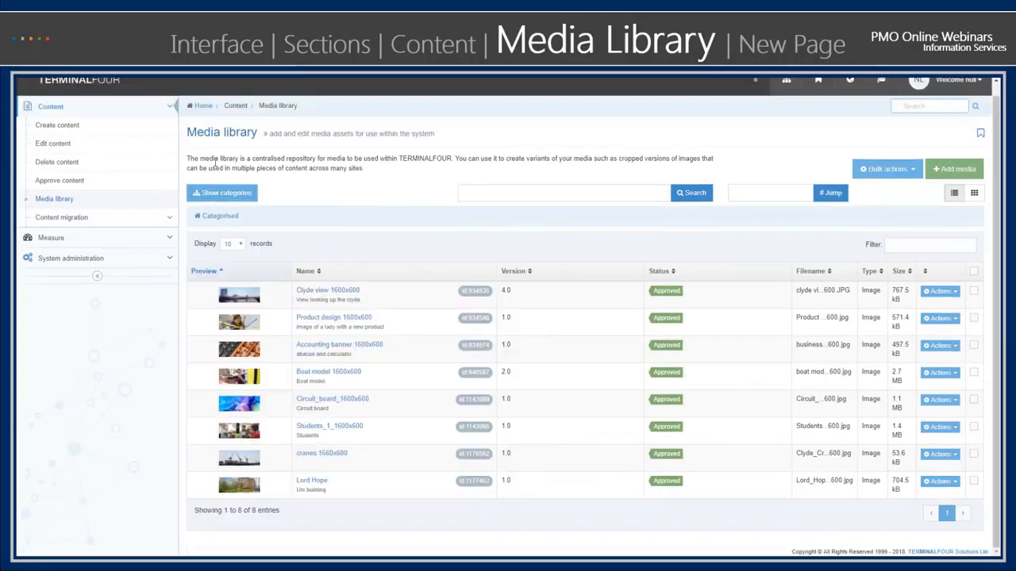
- Hide the media categories to widen the media list, and show them again
left_click(227, 166)
left_click(221, 198)
left_click(226, 163)
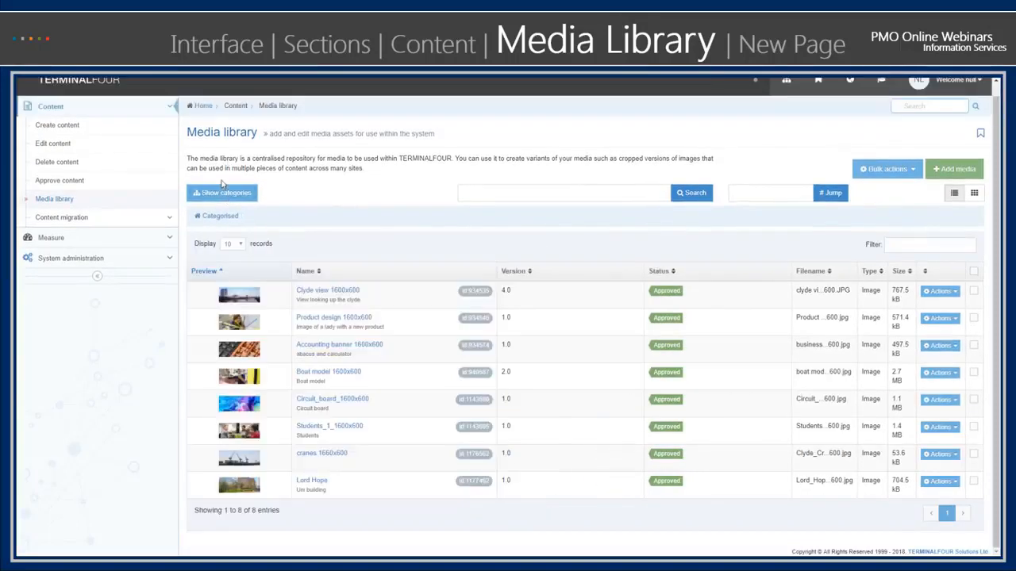
left_click(213, 192)
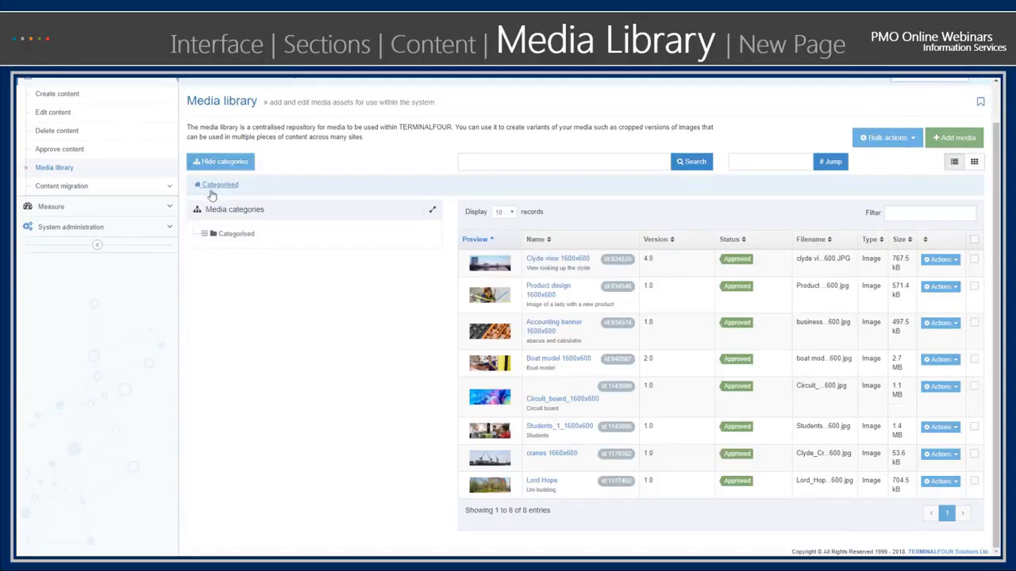
- Expand the Categorised branch and look through all of its media categories
left_click(204, 236)
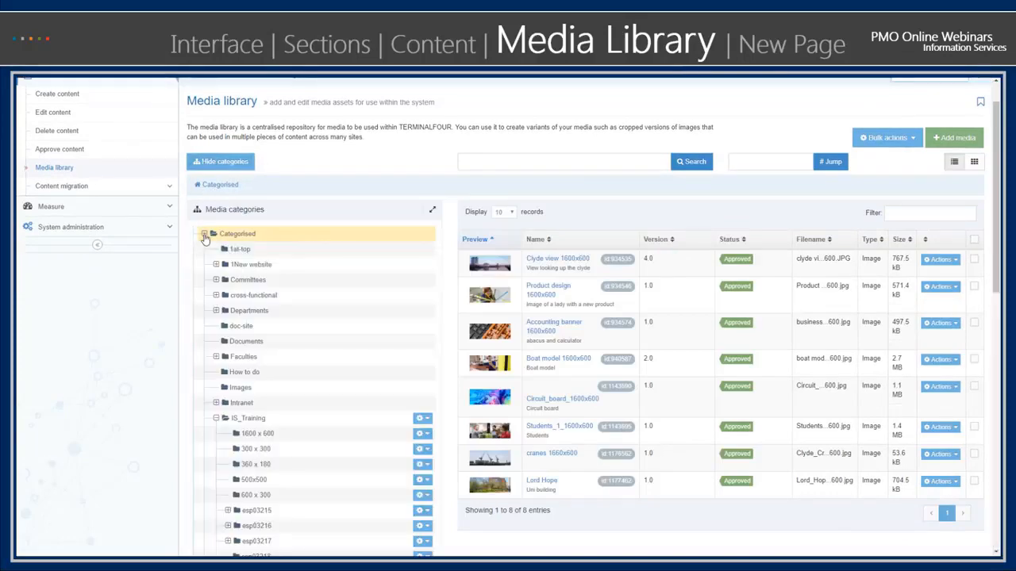
scroll(218, 346, "down", 5)
scroll(218, 346, "down", 3)
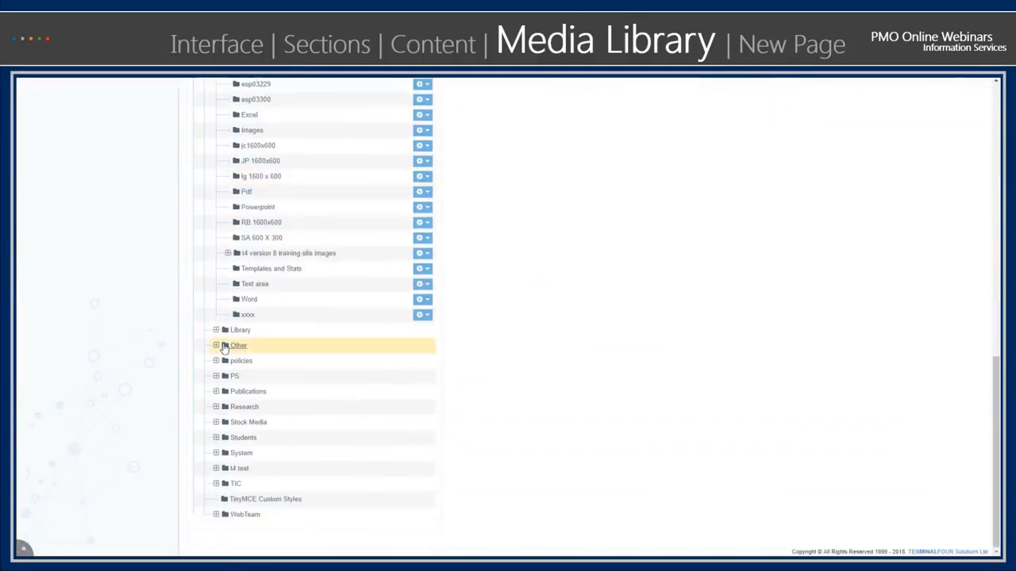
scroll(222, 346, "up", 8)
scroll(230, 347, "up", 2)
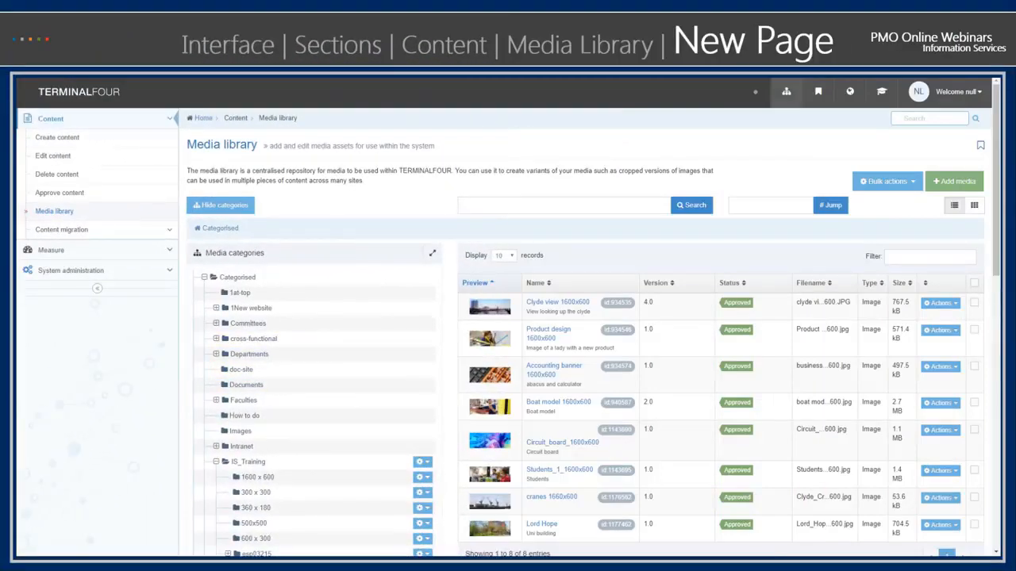
- Create a section named t4 version 8 webinar under IT Training Courses, give it a status other than Approved, and save it
left_click(784, 93)
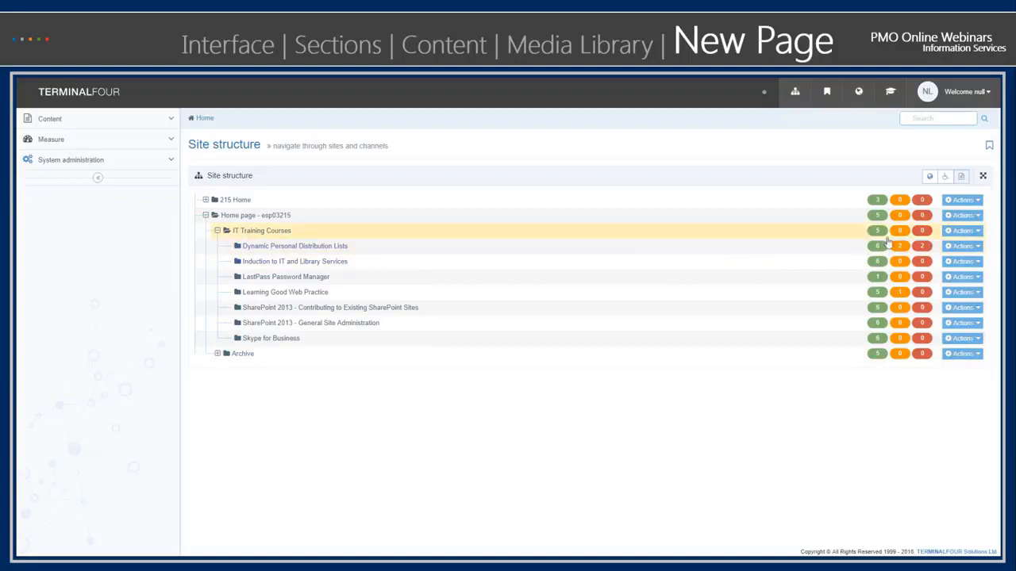
left_click(978, 231)
left_click(955, 248)
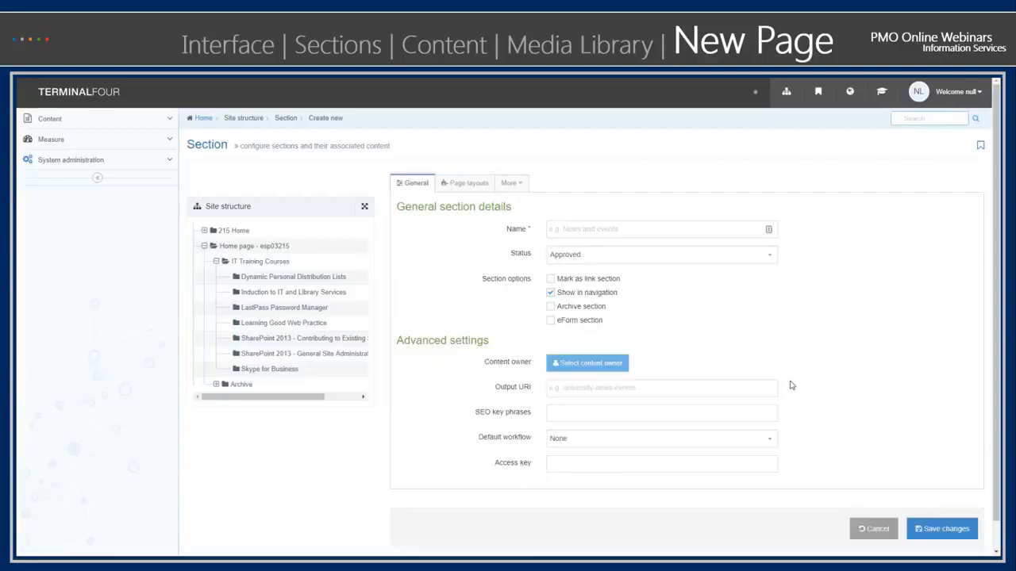
left_click(643, 233)
type("t4 version 8")
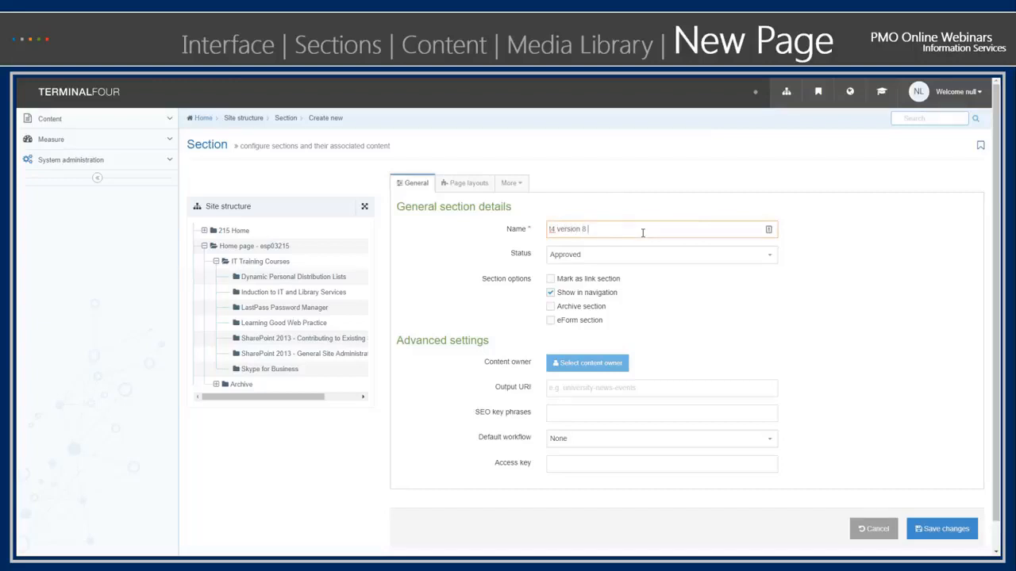
type(" webinar")
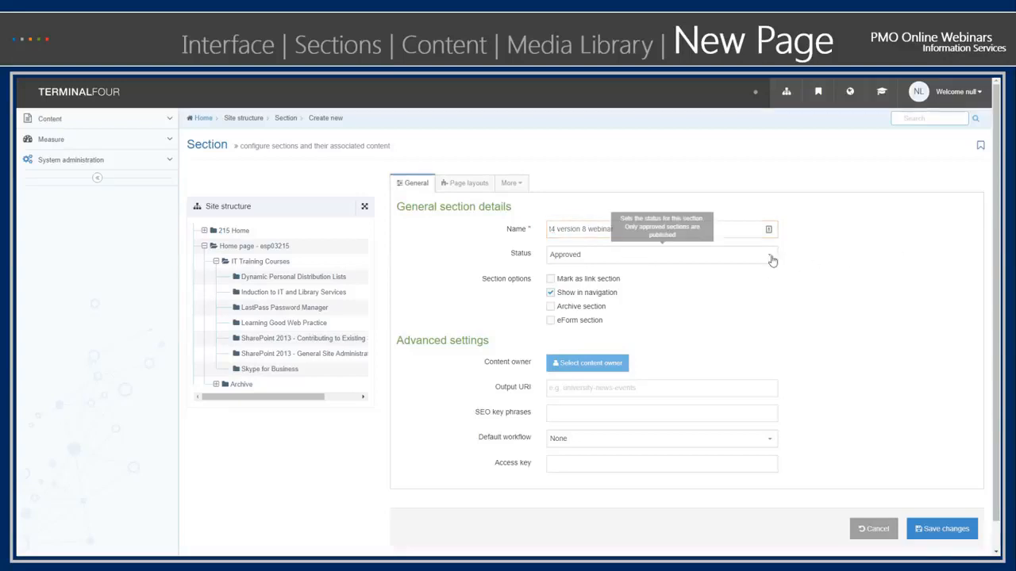
left_click(767, 257)
left_click(729, 289)
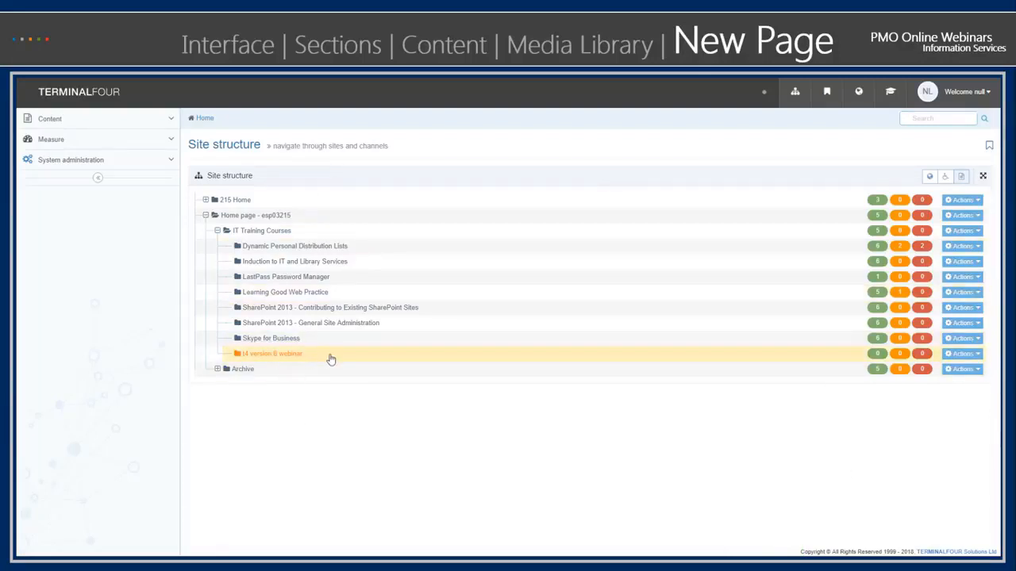
- Start new content in the t4 version 8 webinar section, filtering content types by "page" and choosing uos Page Title
left_click(973, 356)
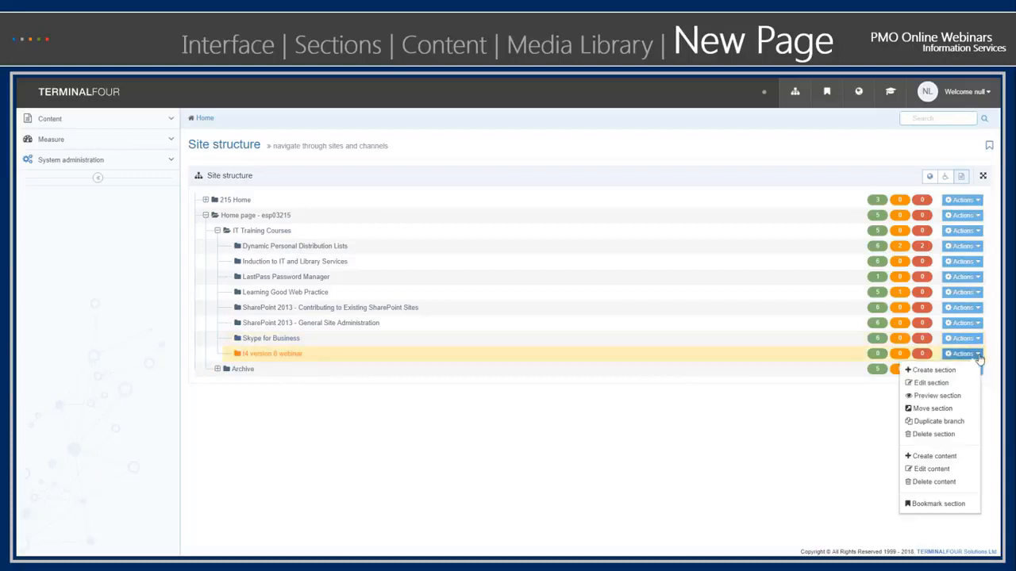
left_click(935, 459)
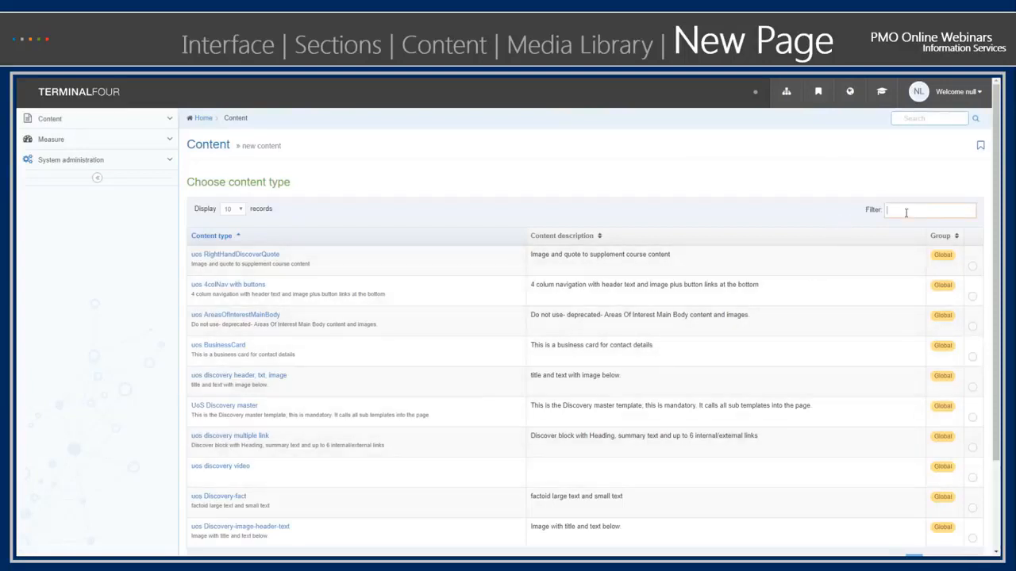
type("page")
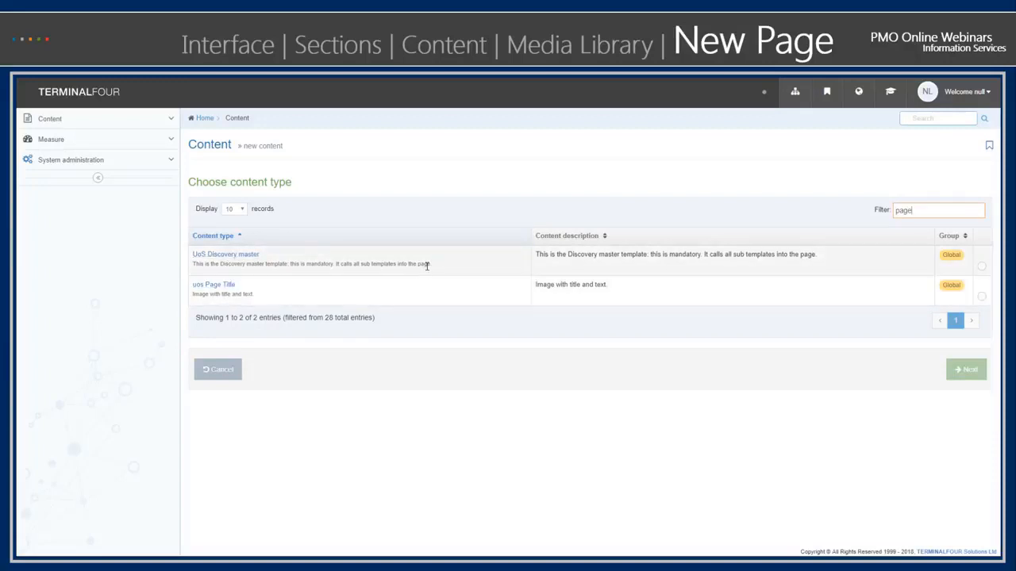
left_click(221, 286)
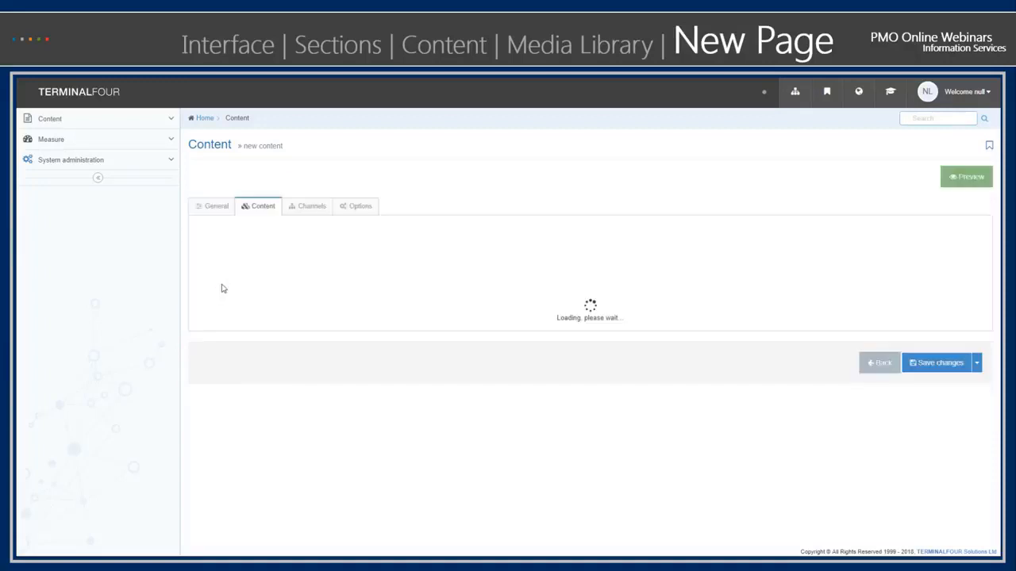
- Name the content t4 v8 webinar and copy that name into its Page Title
left_click(435, 254)
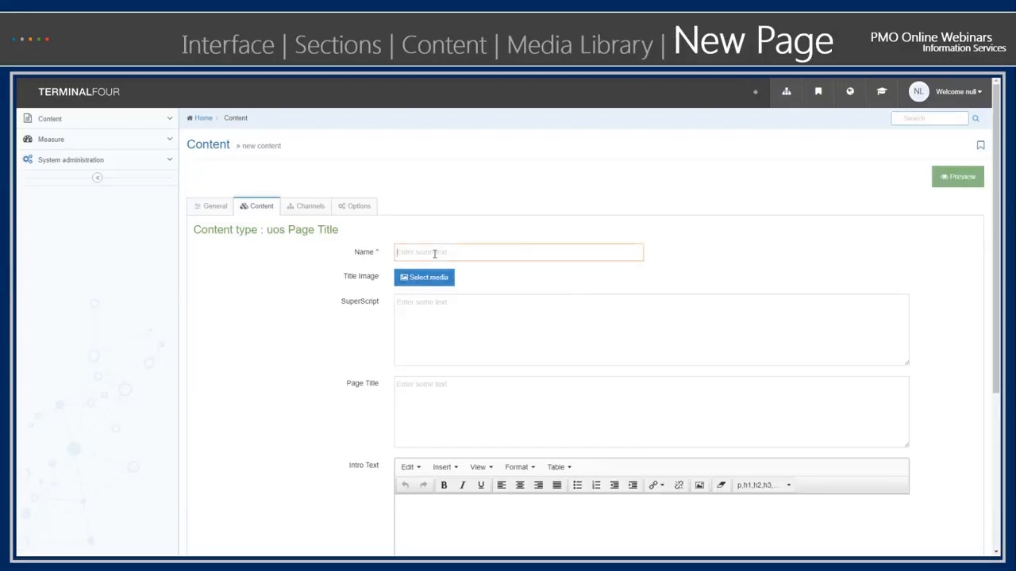
type("t4 v8")
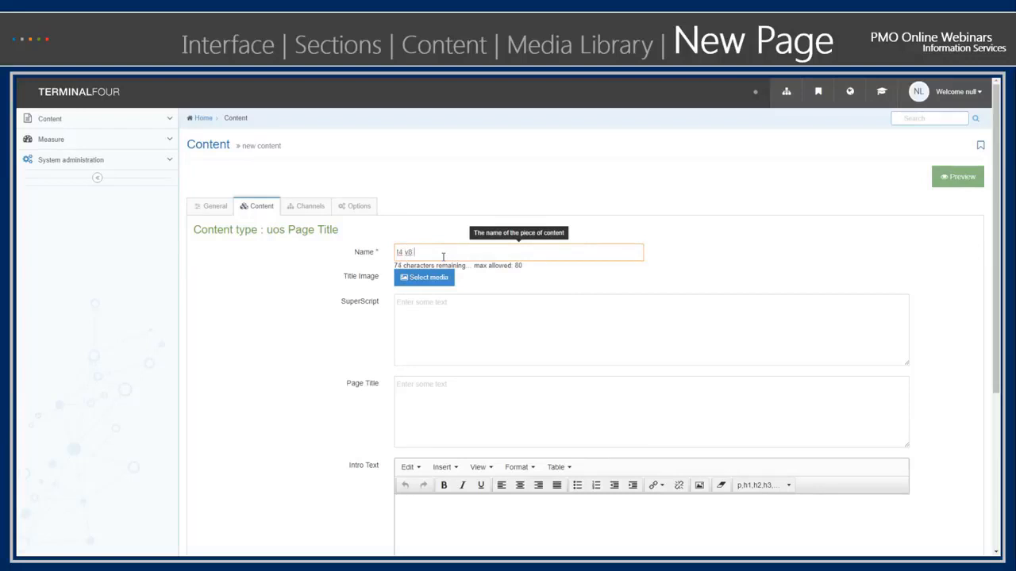
type(" webinar")
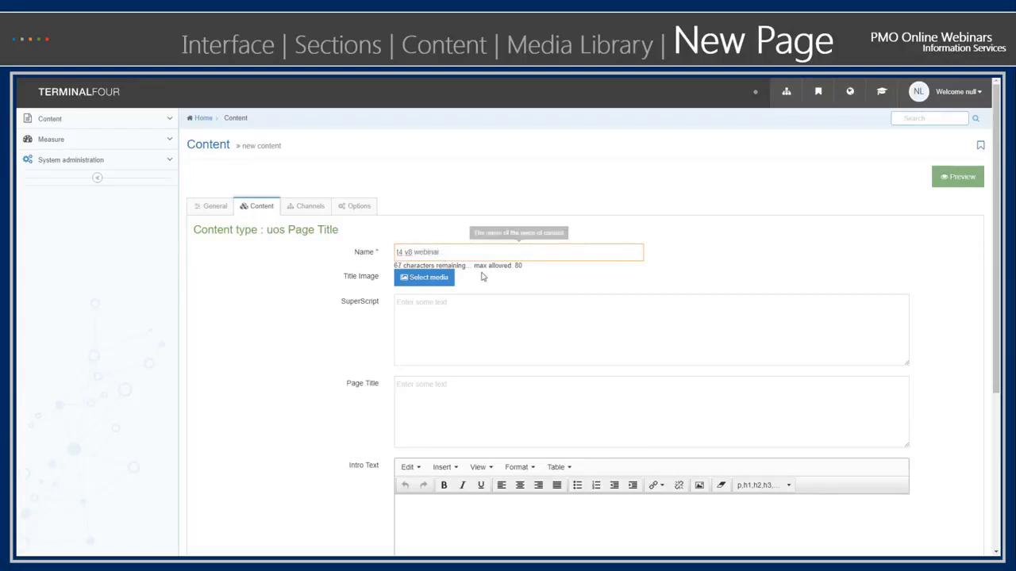
left_click(469, 320)
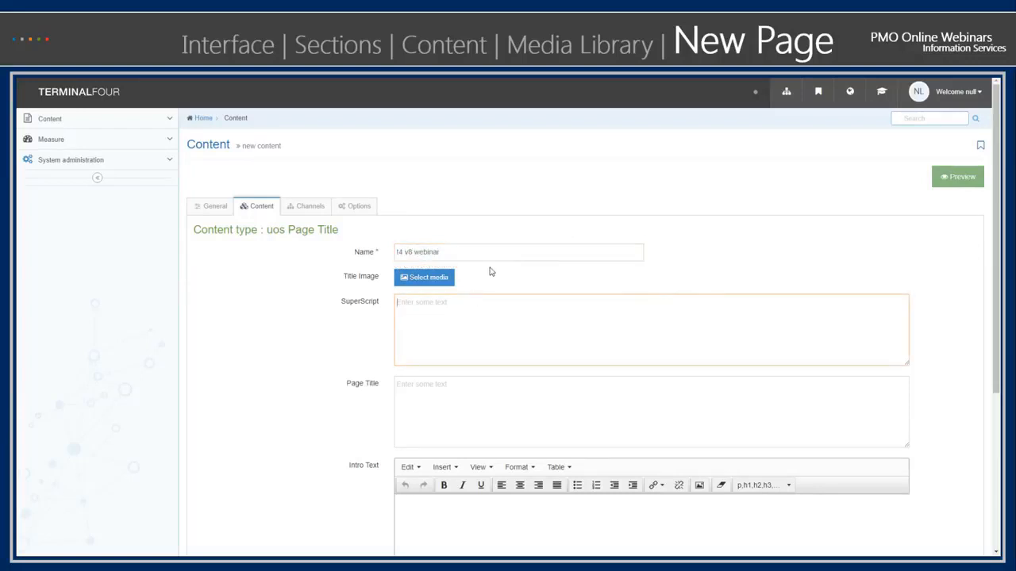
left_click_drag(479, 251, 394, 262)
key("ctrl+c")
left_click(438, 392)
key("ctrl+v")
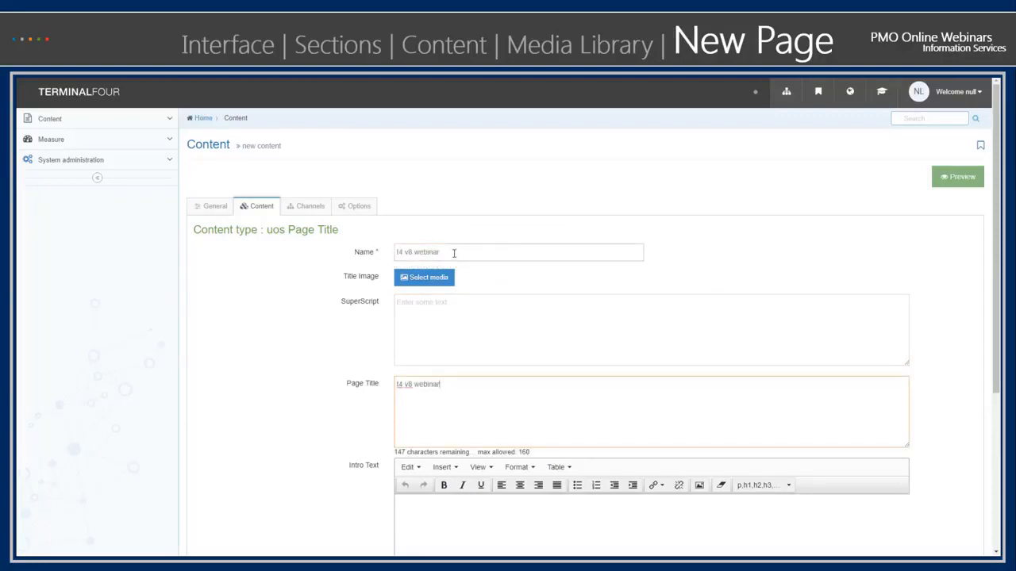
- Rename the content t4 v8 webinar page title and save the changes
left_click(454, 252)
type("page title")
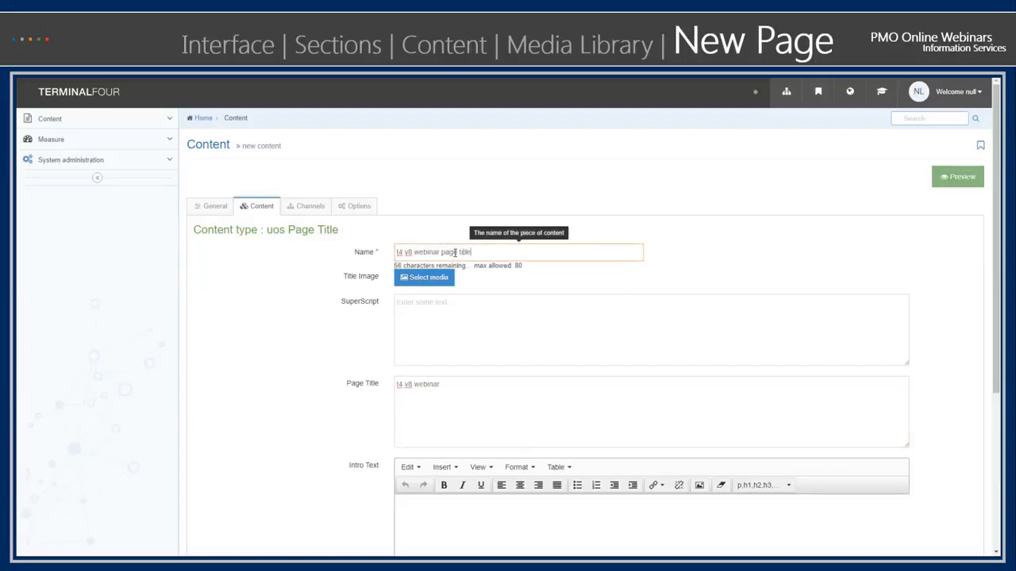
left_click(262, 344)
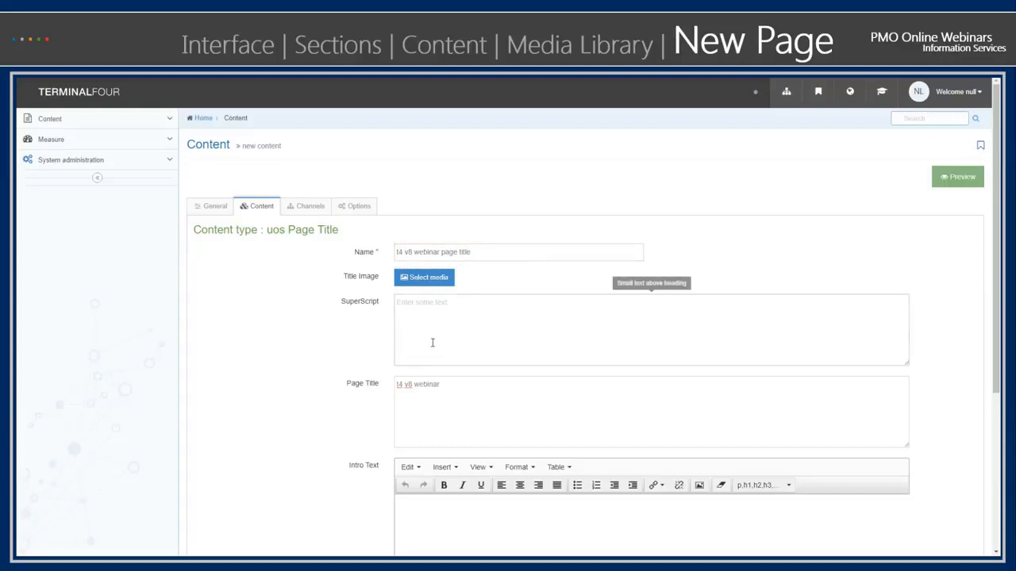
scroll(428, 393, "down", 2)
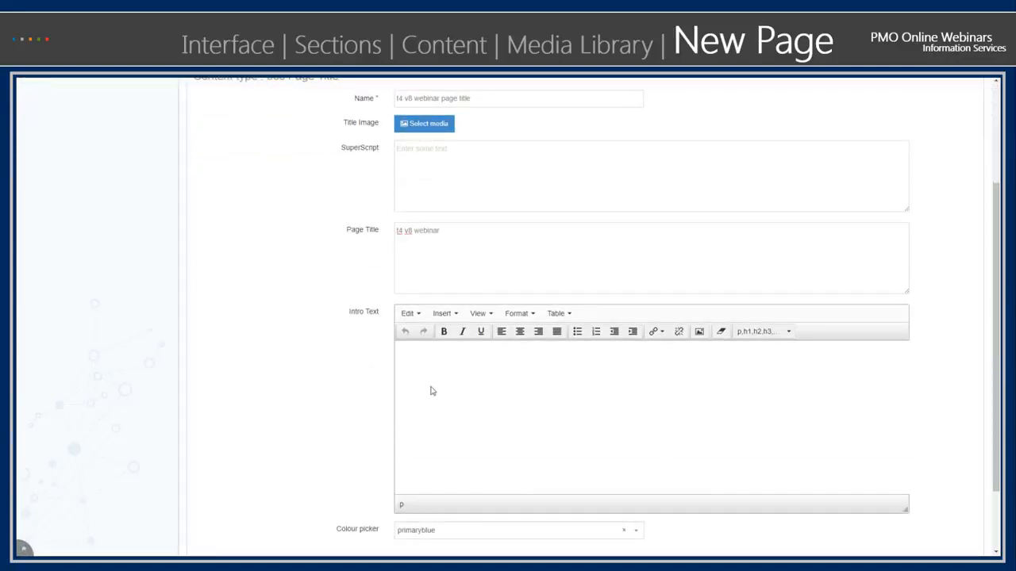
scroll(381, 413, "down", 1)
scroll(479, 474, "down", 1)
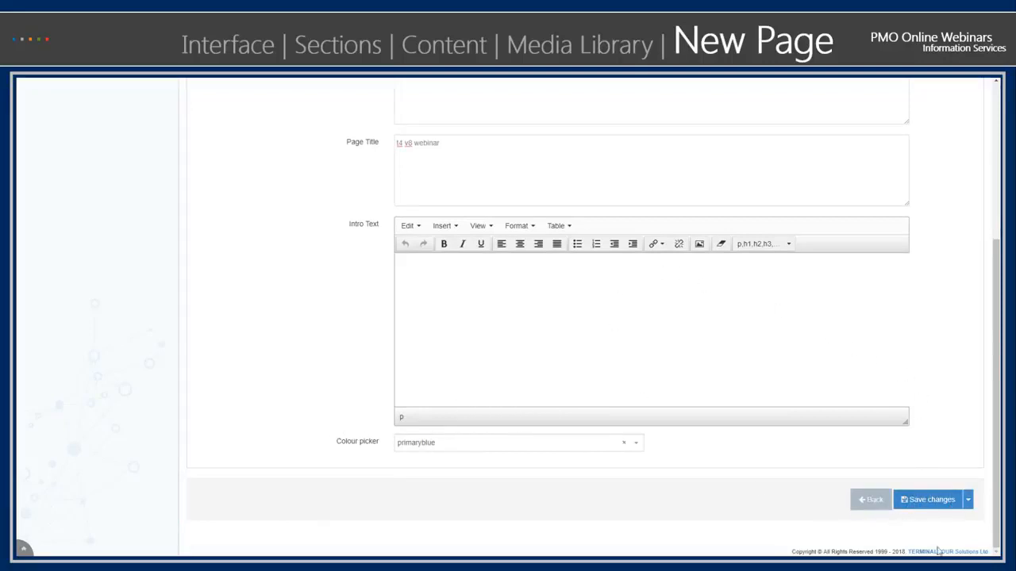
left_click(952, 508)
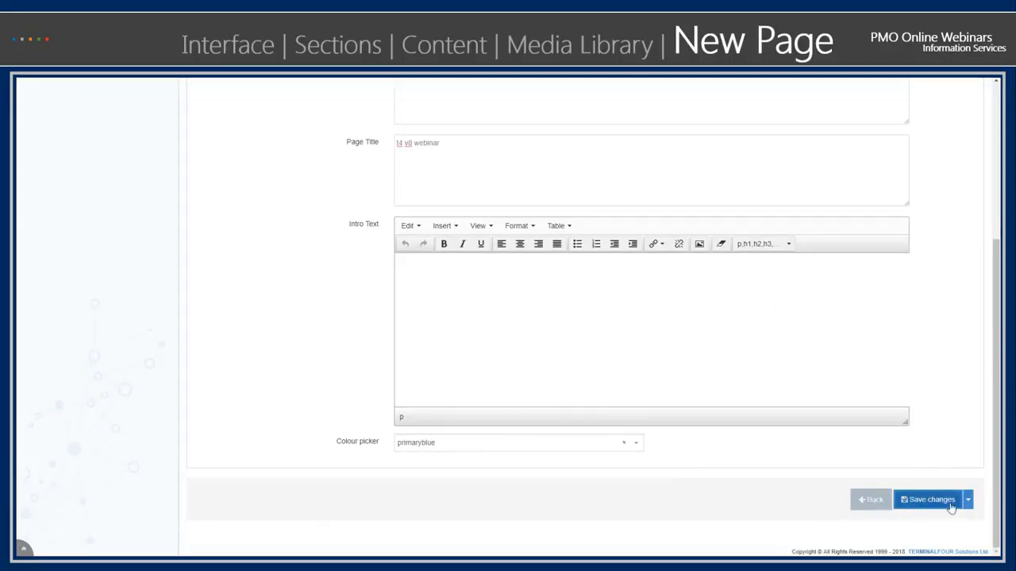
left_click(968, 502)
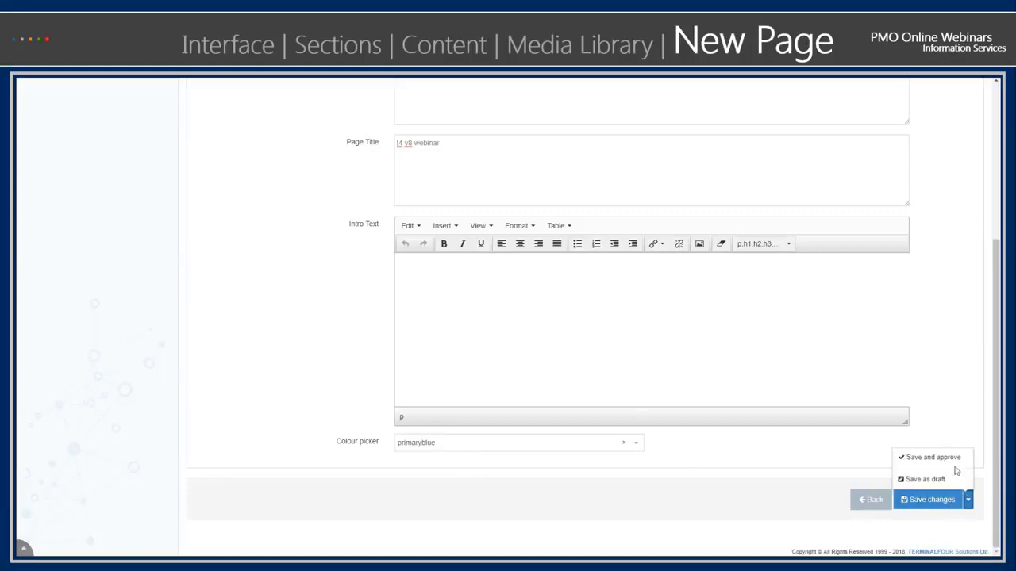
left_click(951, 434)
left_click(937, 504)
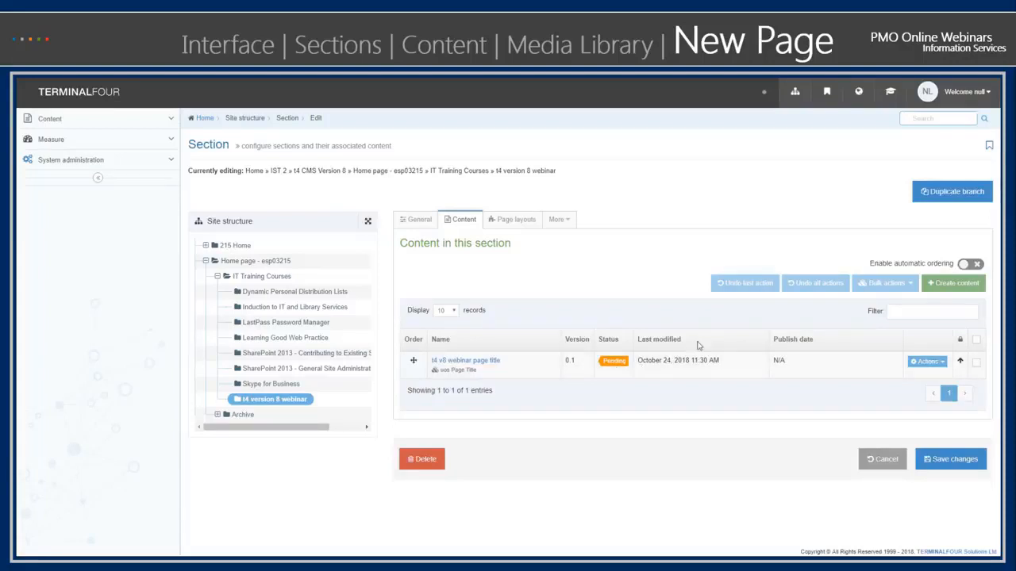
- Start new content in the section, filtering content types by "master" and choosing uos MasterLHSandRHS
left_click(941, 285)
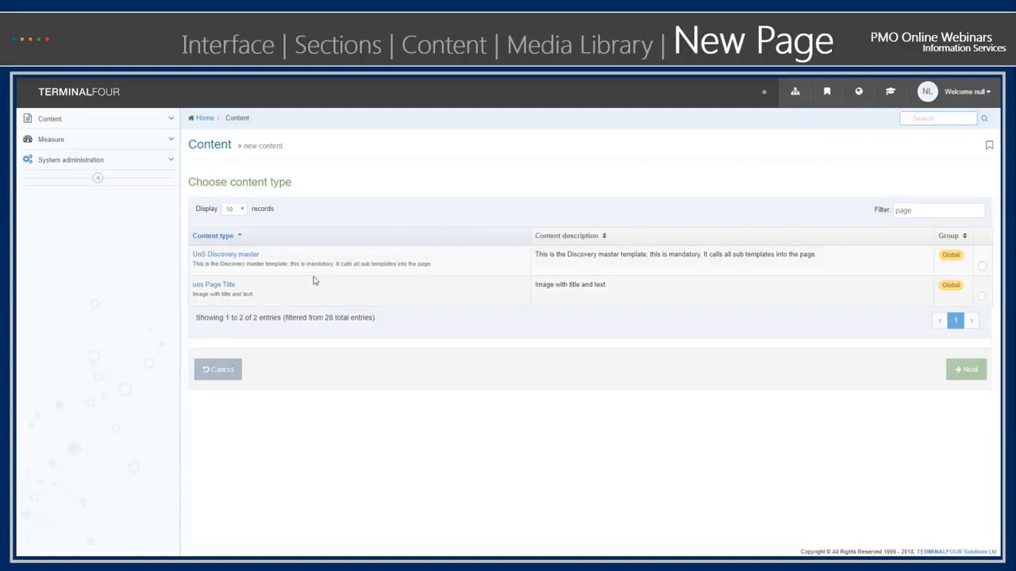
left_click_drag(911, 210, 876, 215)
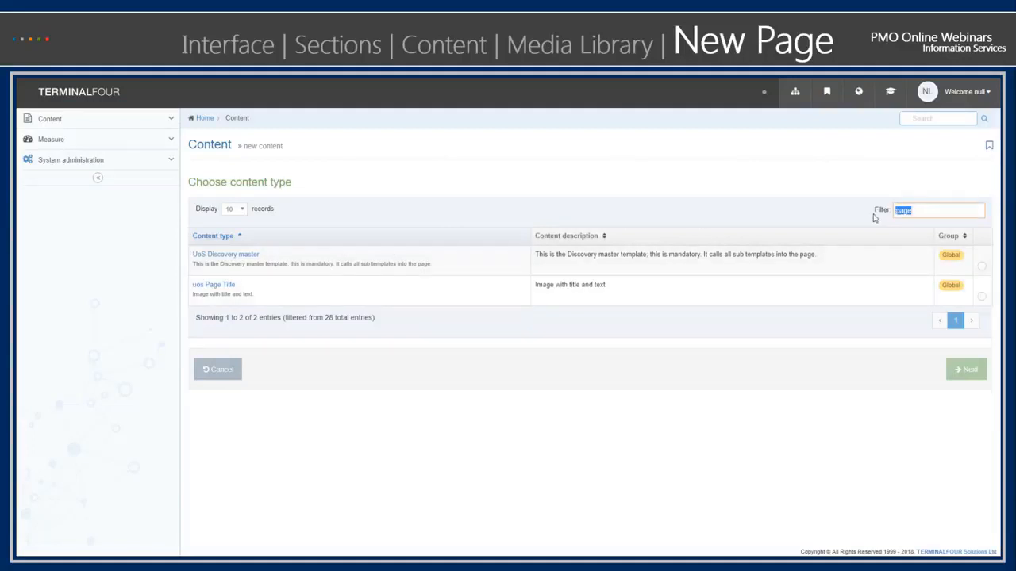
type("master")
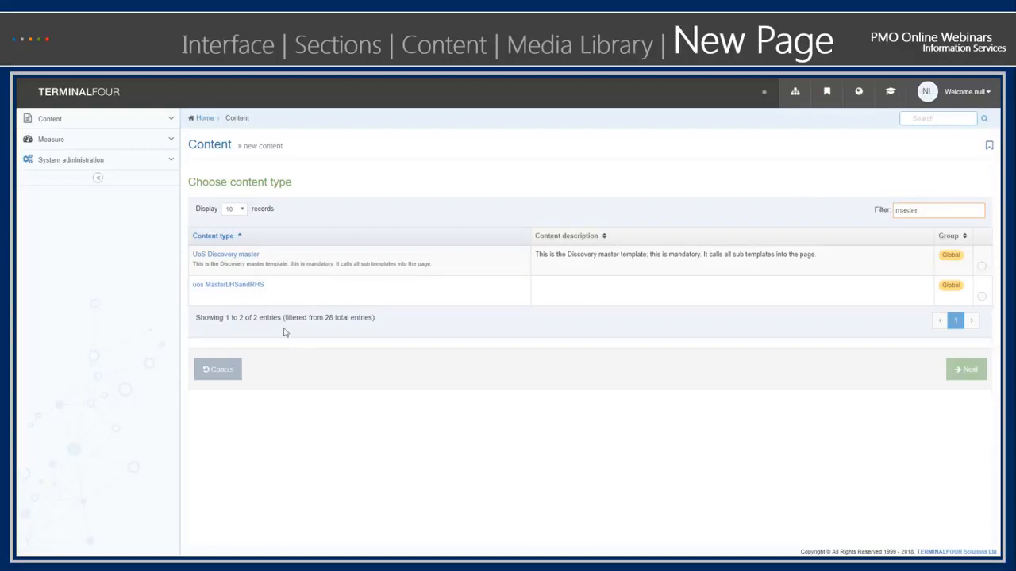
left_click(253, 287)
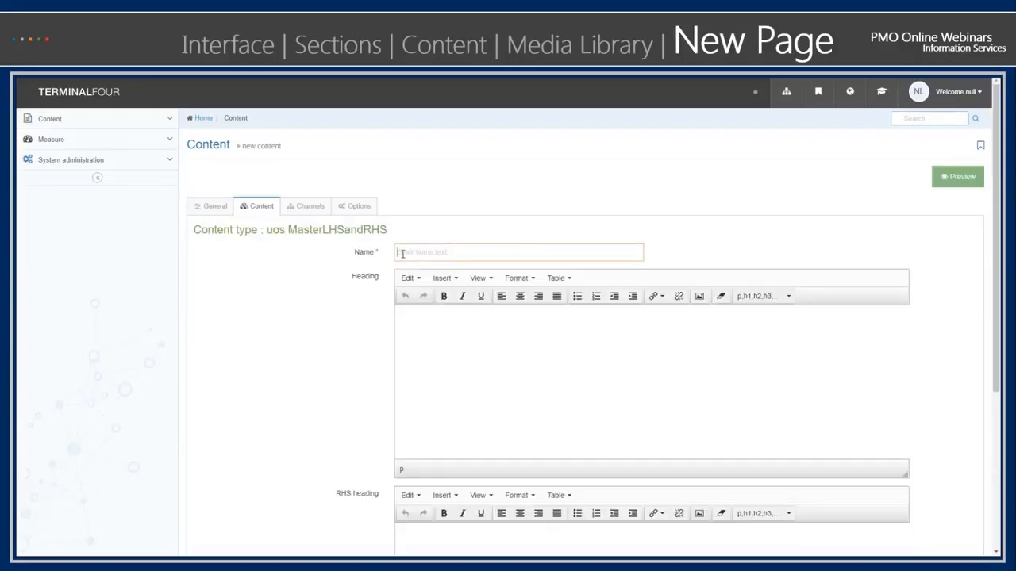
- Name the content lhsrhsmaster, correcting the misspelt letter in the name
type("I")
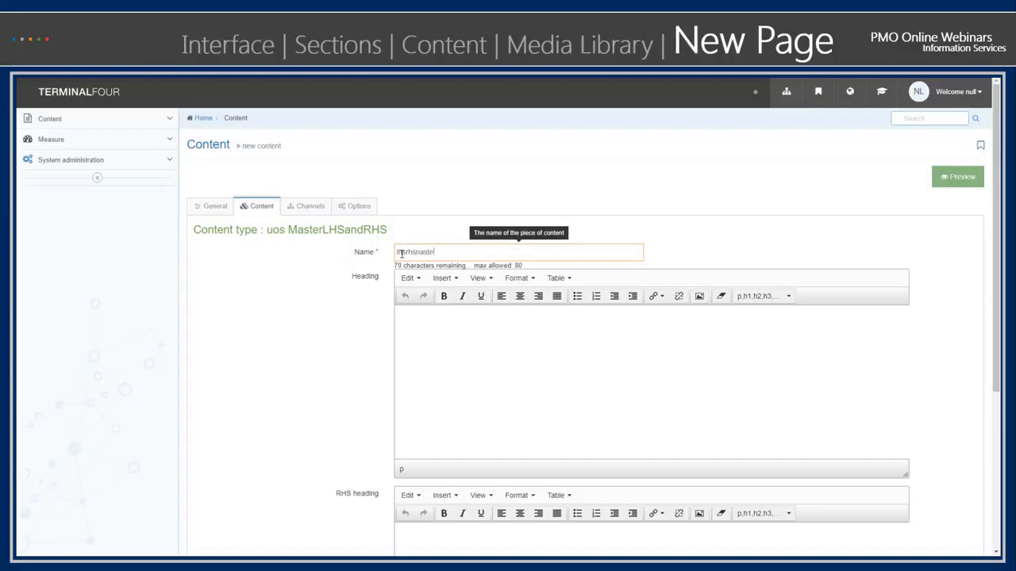
left_click(418, 326)
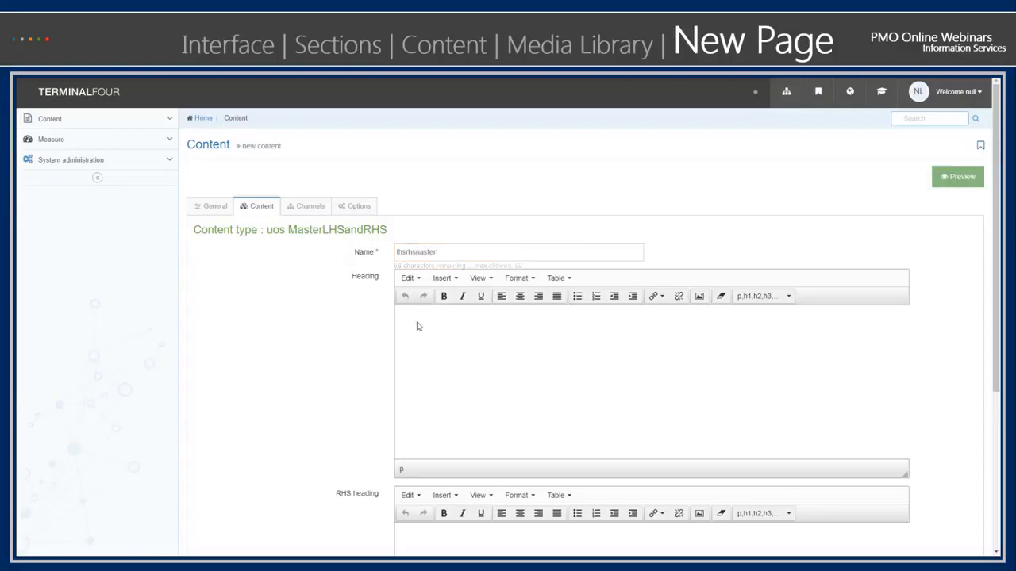
left_click(446, 252)
left_click(424, 253)
type("s")
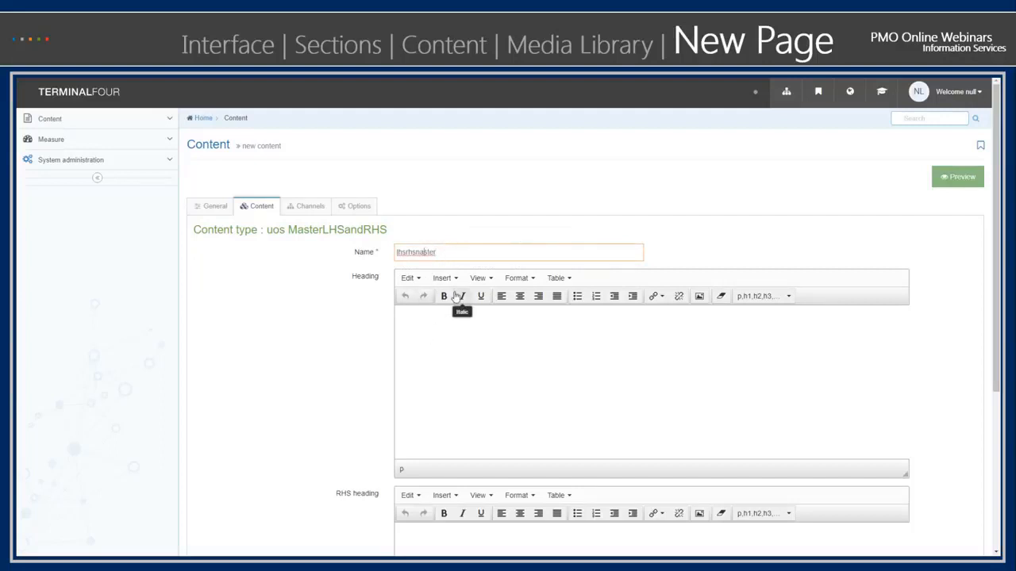
key("Left")
key("Left")
key("BackSpace")
type("m")
left_click(439, 345)
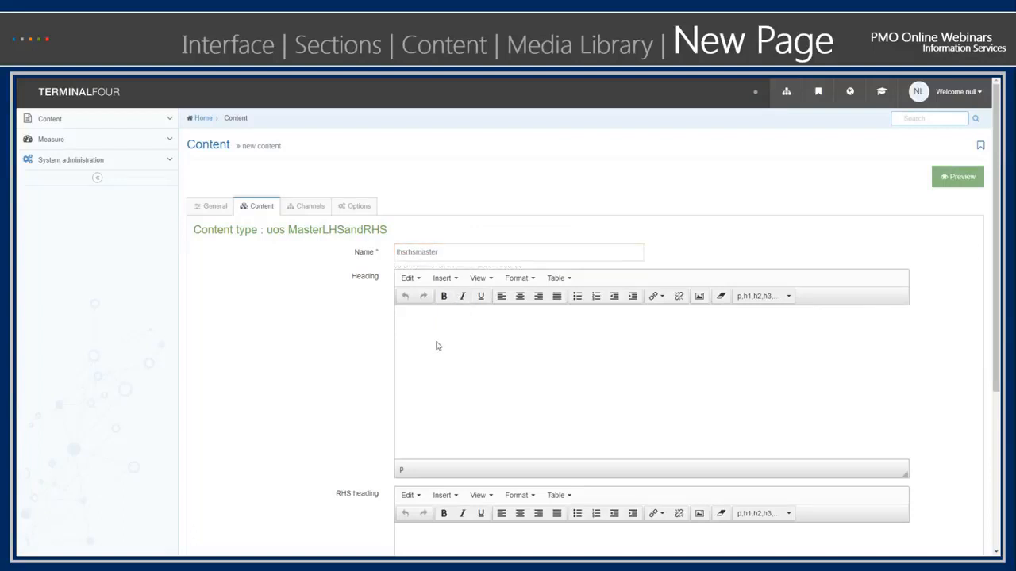
type("Hered")
key("BackSpace")
scroll(412, 405, "down", 1)
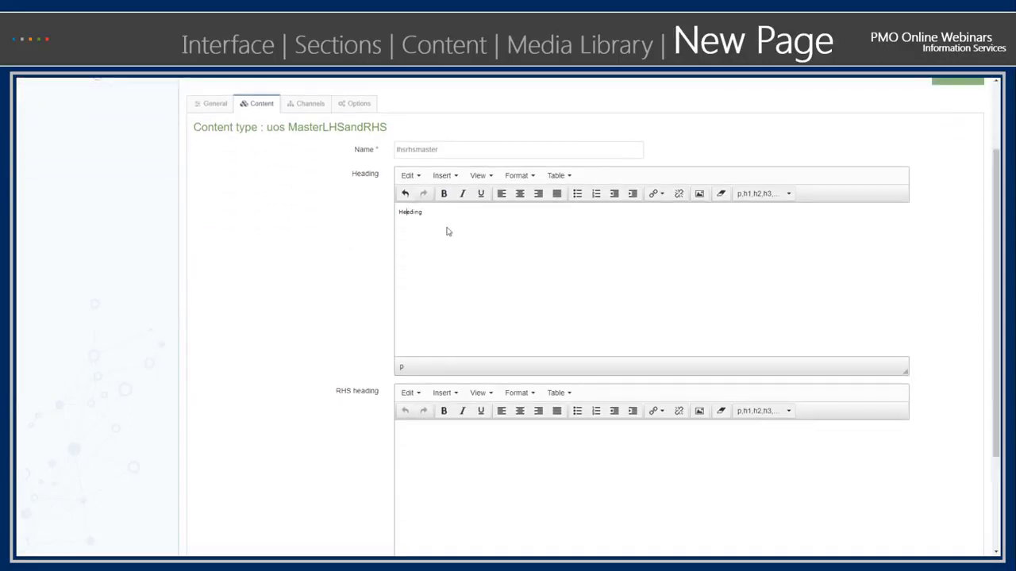
key("ctrl+a")
key("BackSpace")
- Save the lhsrhsmaster content and start new content of type uos LHSareasOfInterest, filtering content types by "lhs"
scroll(341, 317, "down", 2)
left_click(929, 499)
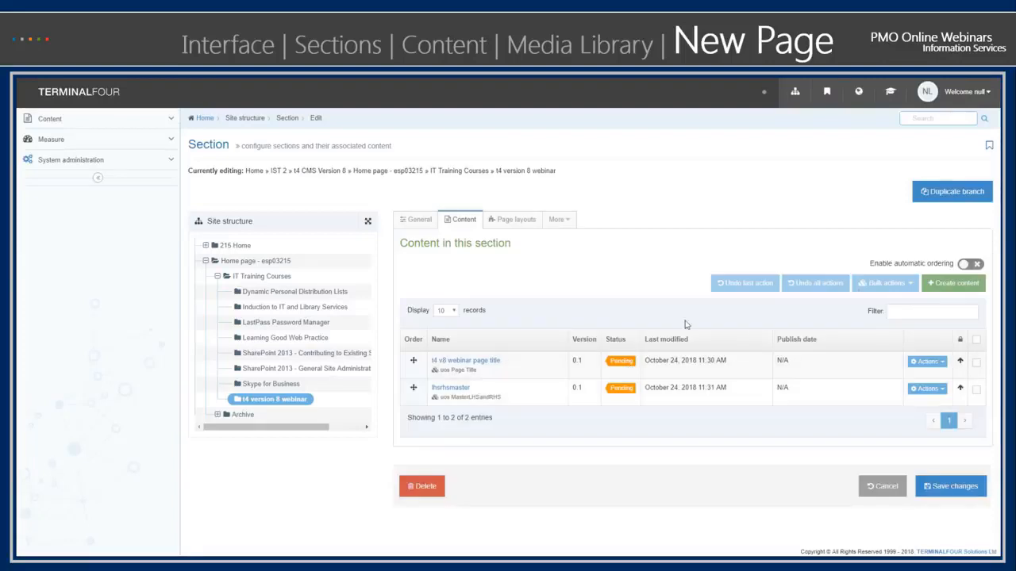
left_click(962, 283)
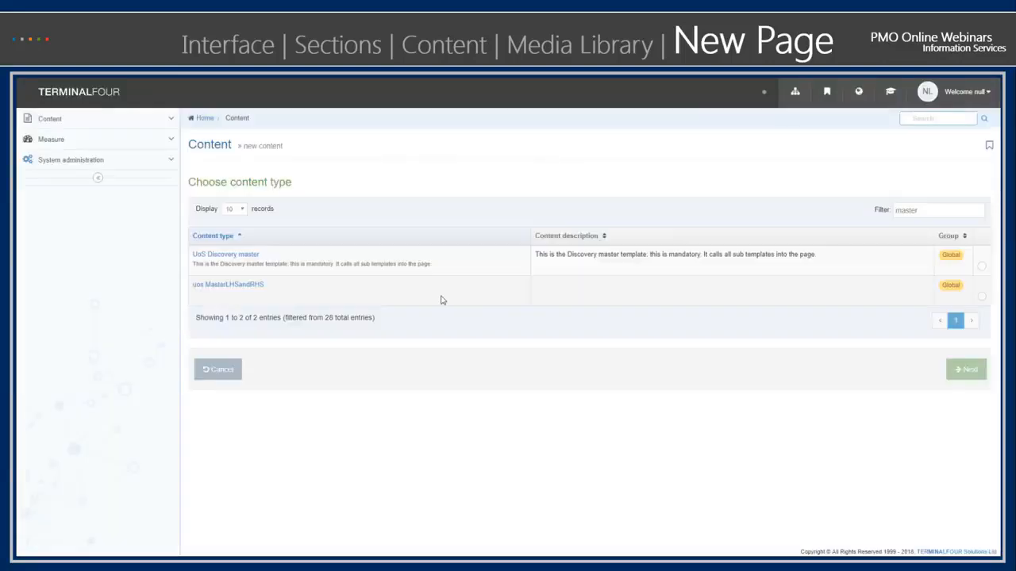
left_click_drag(921, 210, 894, 214)
type("lhs")
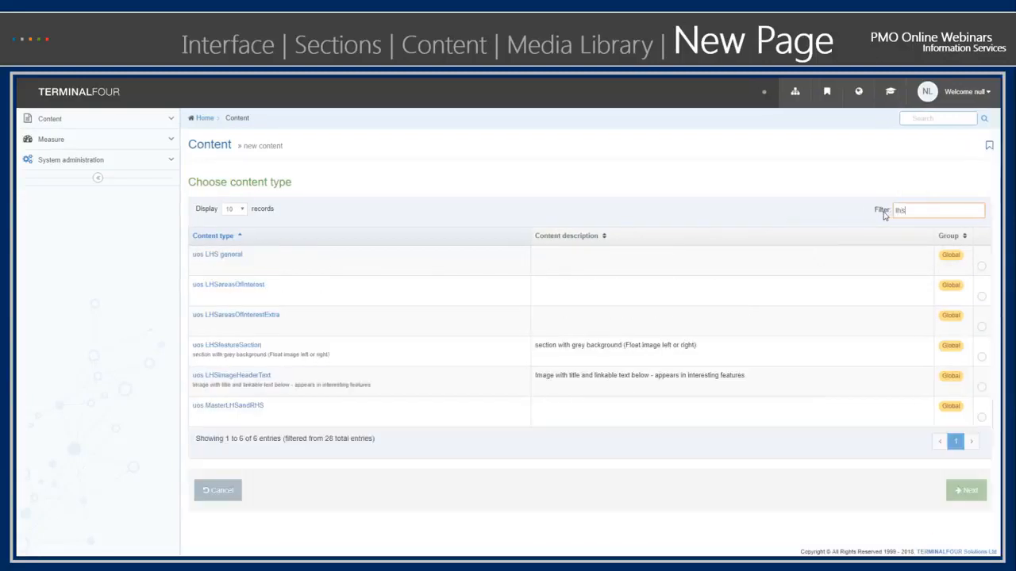
left_click(257, 290)
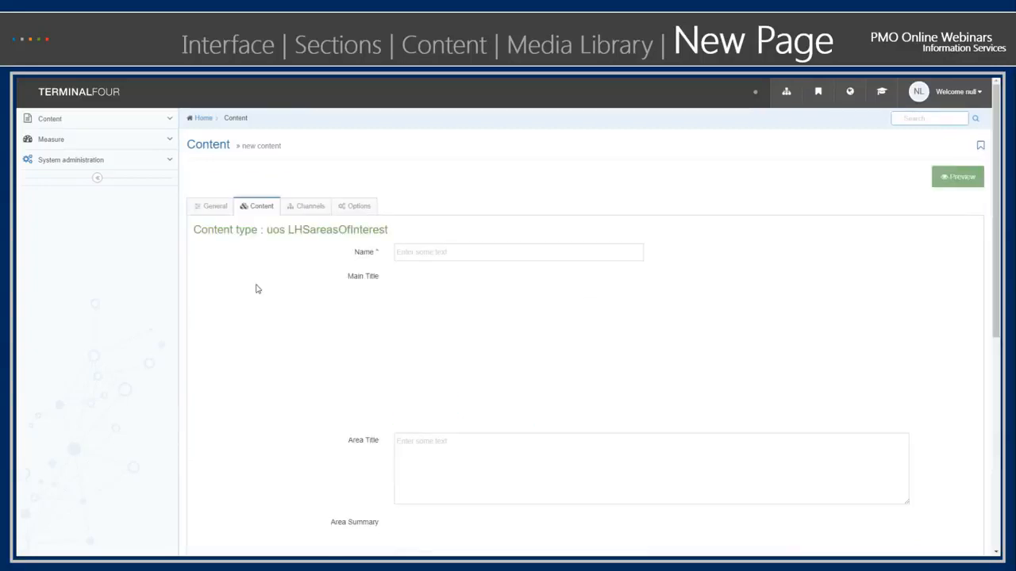
- Name the content lhs_area and enter "Main title" as its Main Title
left_click(422, 252)
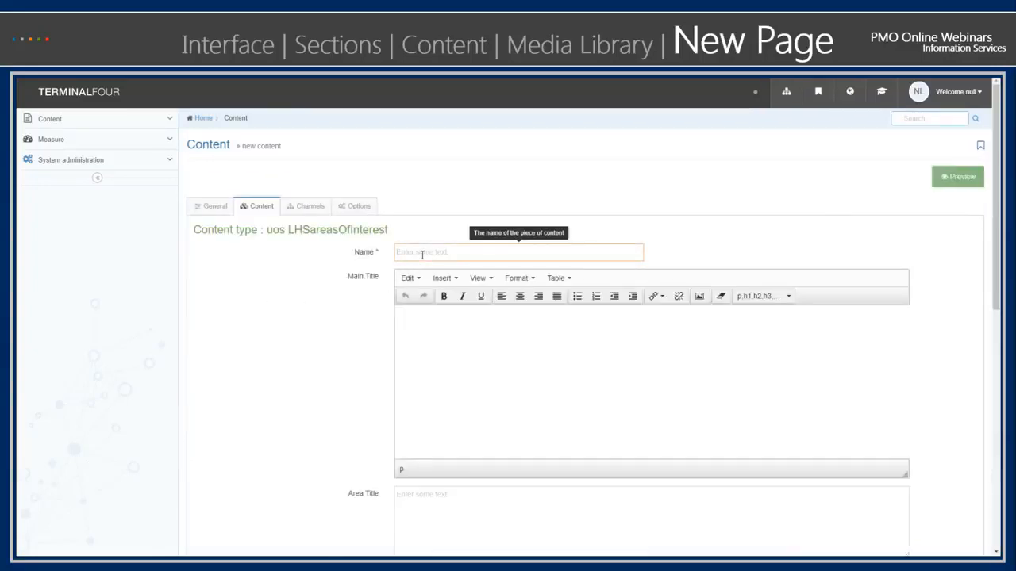
type("lhs_area")
left_click(439, 335)
left_click(444, 296)
left_click(443, 298)
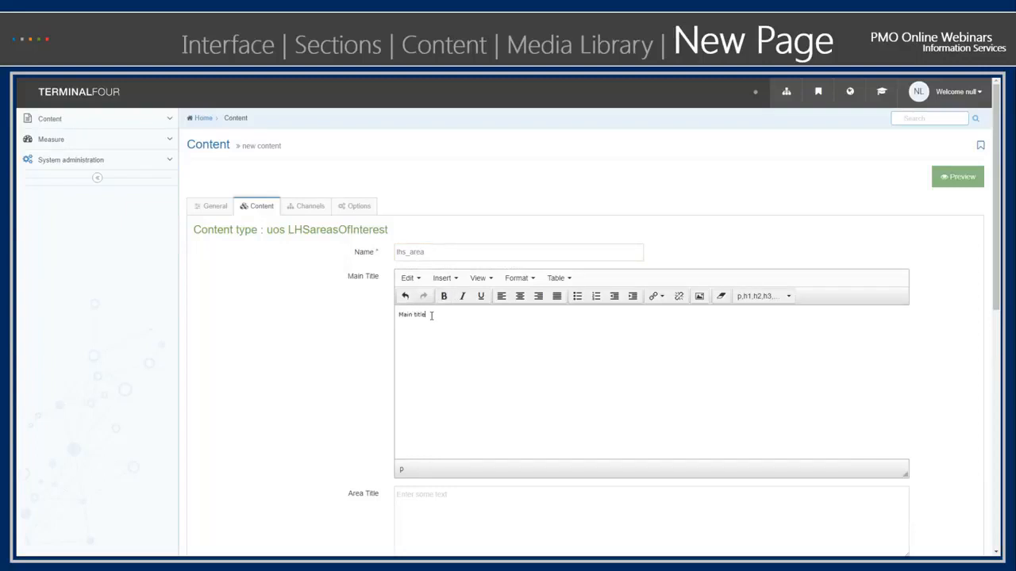
- Enter "Area title" as the Area Title and "Area summary" as the Area Summary
left_click(464, 502)
type("Area tritle")
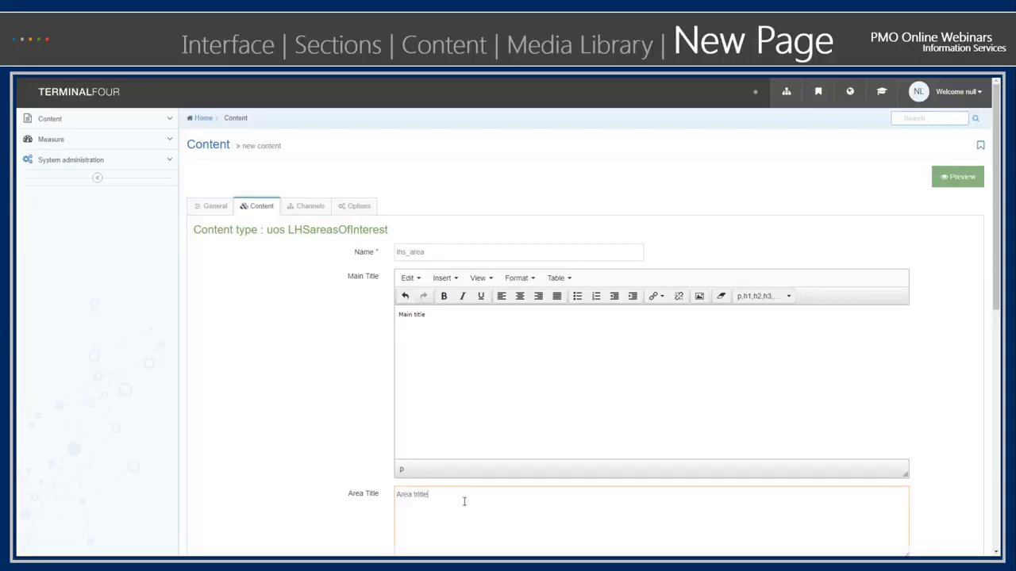
key("BackSpace")
left_click(351, 413)
scroll(352, 415, "down", 2)
scroll(349, 429, "down", 1)
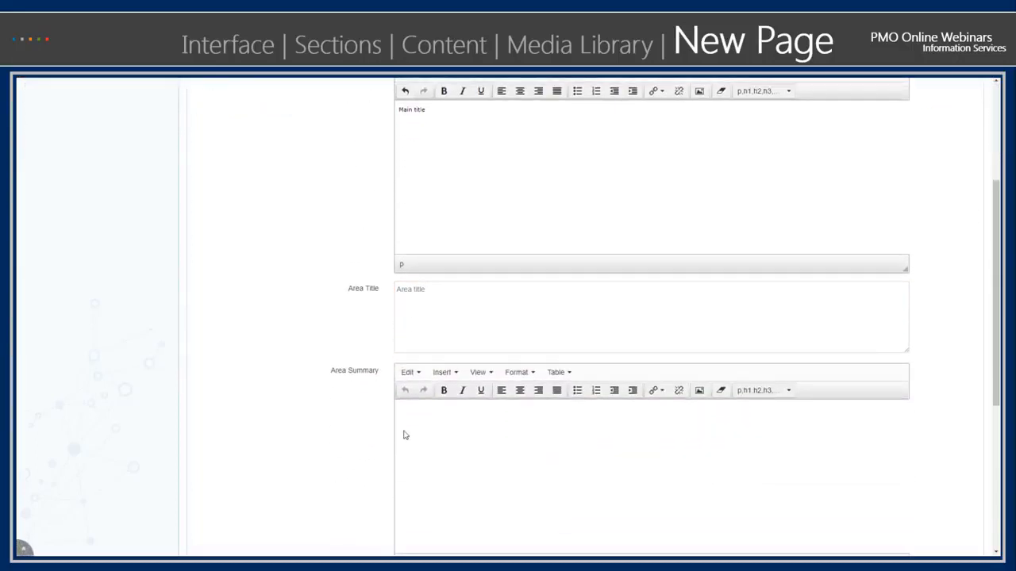
left_click(446, 407)
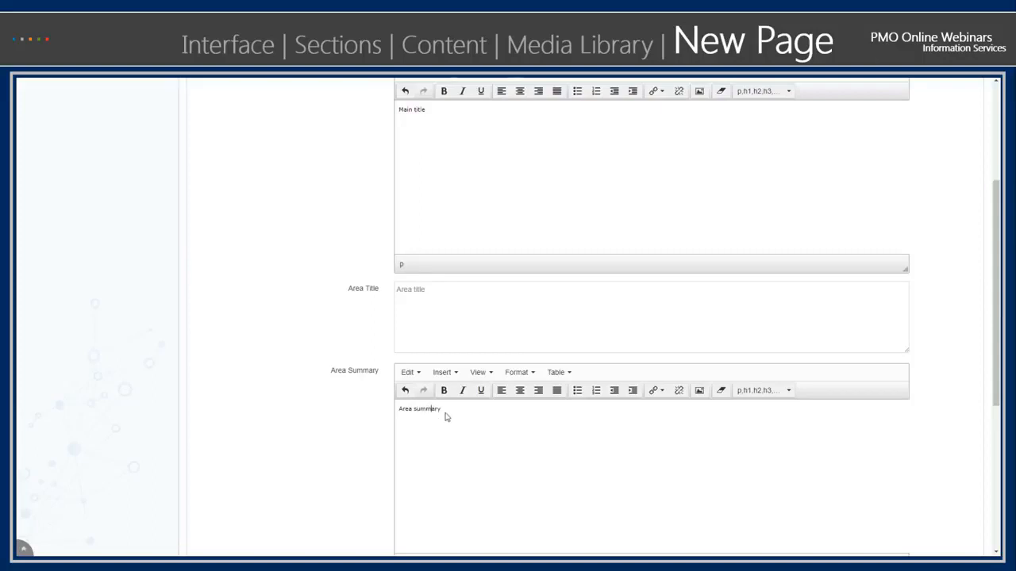
scroll(358, 440, "down", 4)
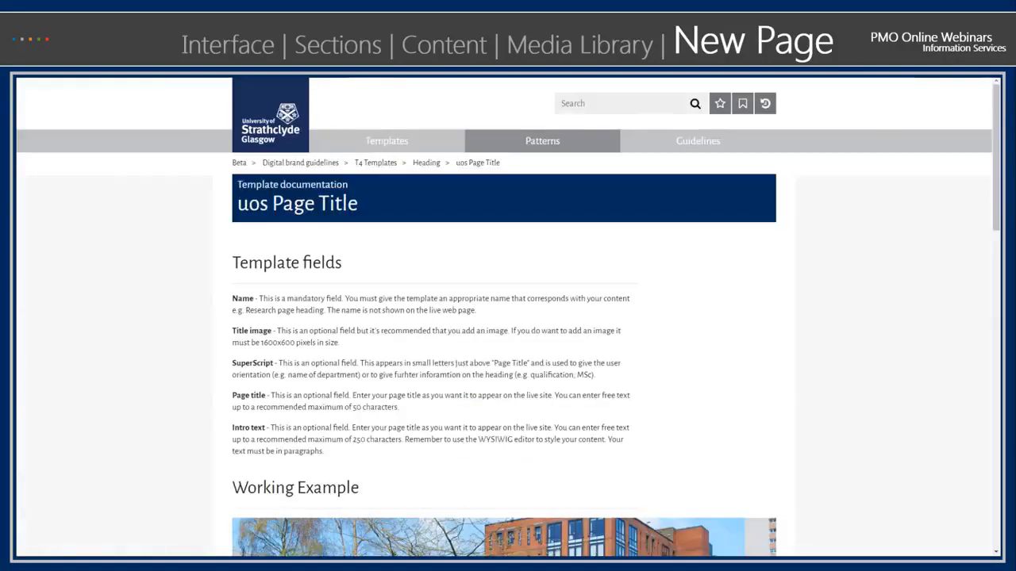
- In Strathclyde's T4 templates documentation, search Main areas for "area" and examine the uos LHSareasOfInterest labelled example for the required image size
left_click(410, 143)
left_click(419, 287)
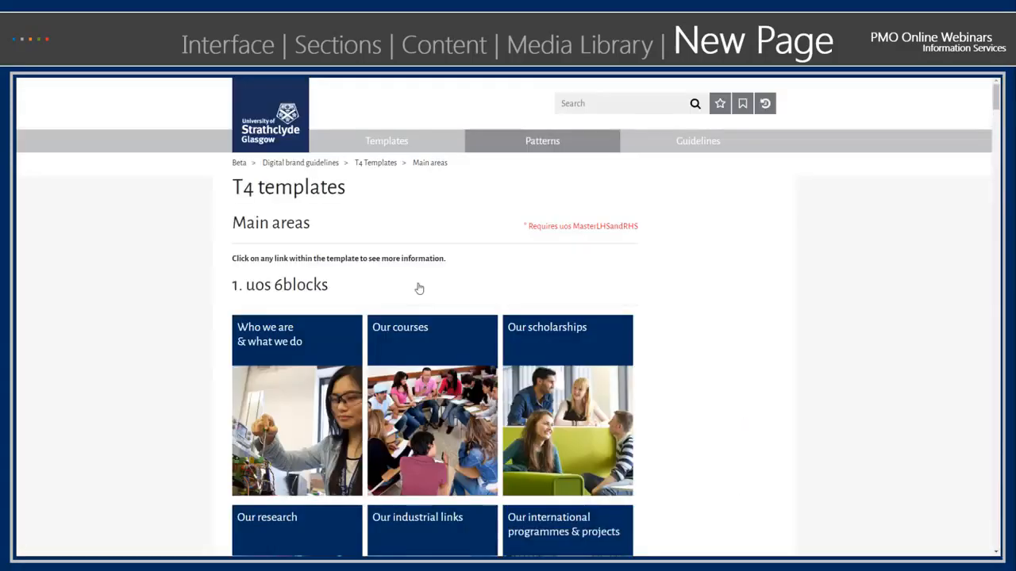
key("ctrl+f")
type("area")
key("Return")
key("Return")
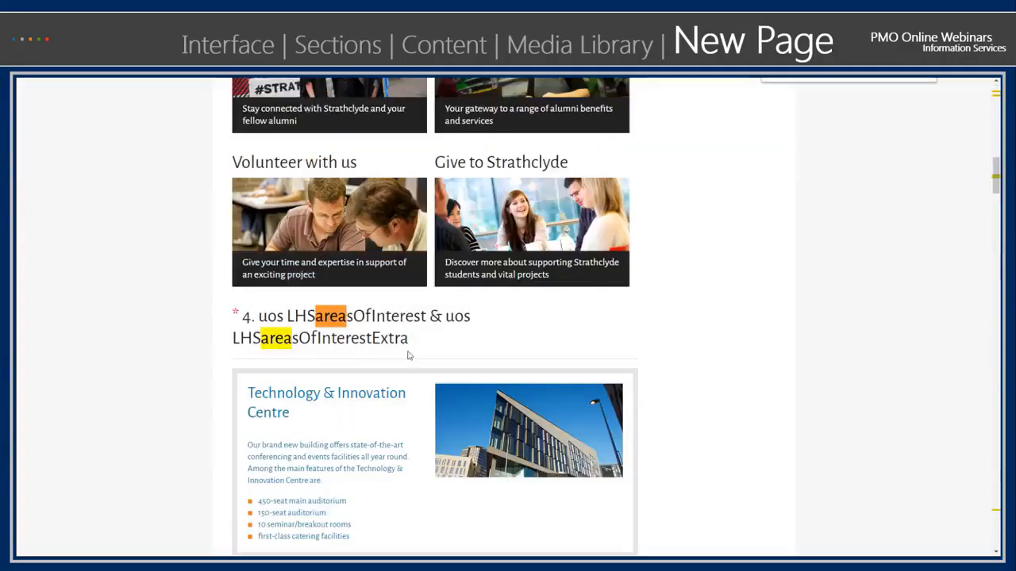
left_click(345, 426)
scroll(392, 388, "down", 3)
scroll(395, 392, "down", 7)
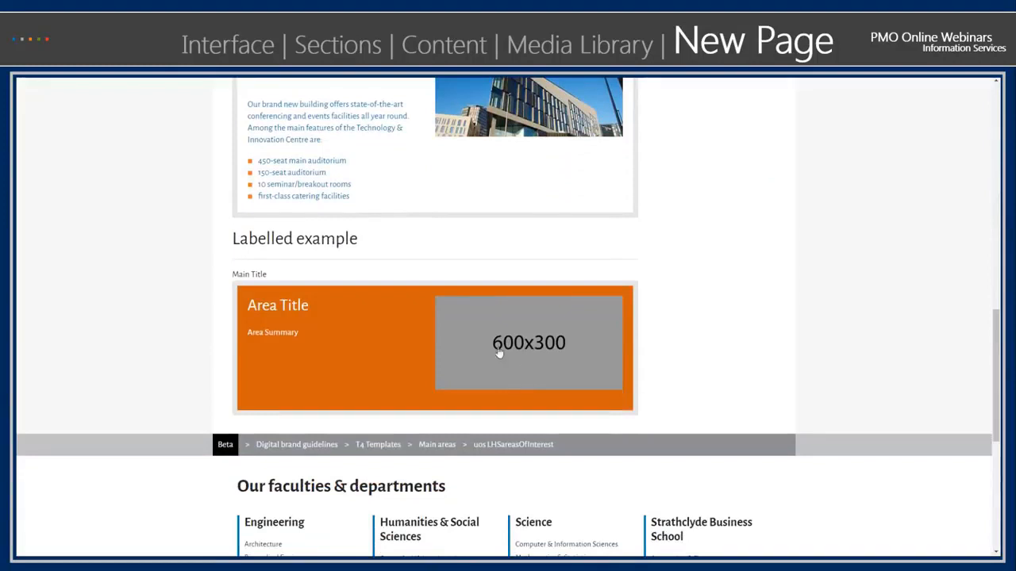
left_click(530, 364)
- Set the area's image to the original variant of Coins 600x300 from the IS_Training 600 x 300 media category
left_click(412, 385)
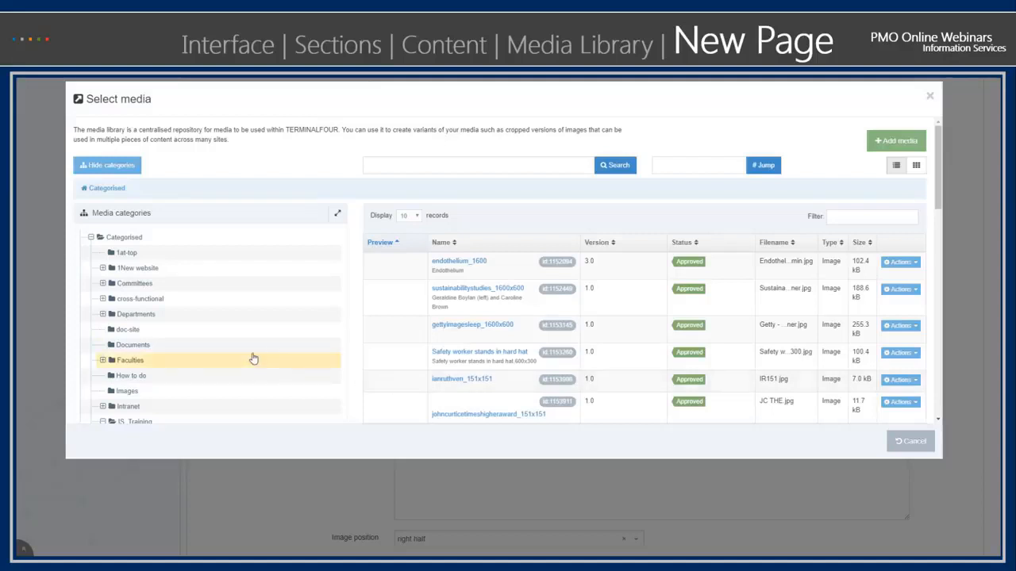
scroll(254, 361, "down", 3)
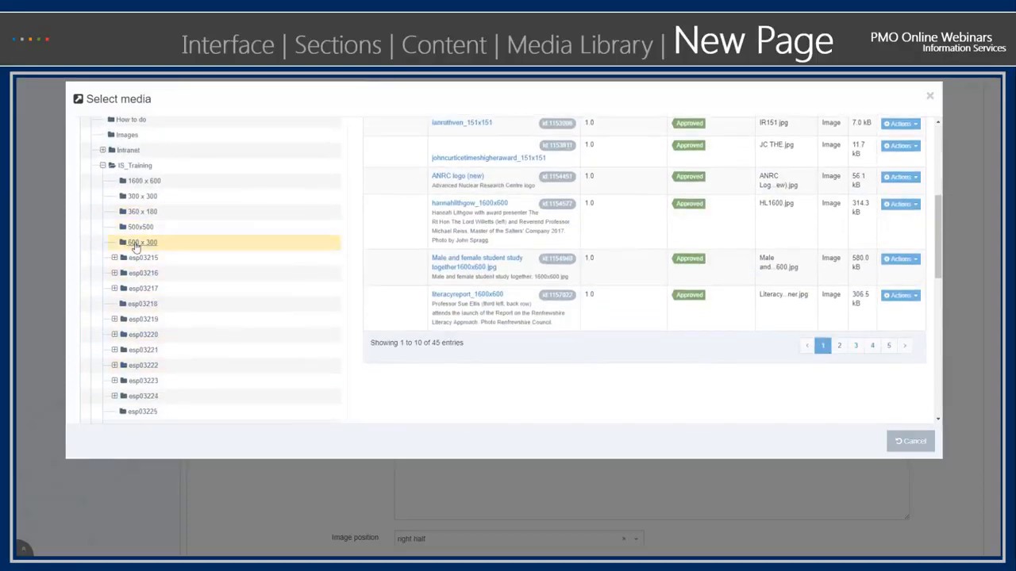
left_click(135, 242)
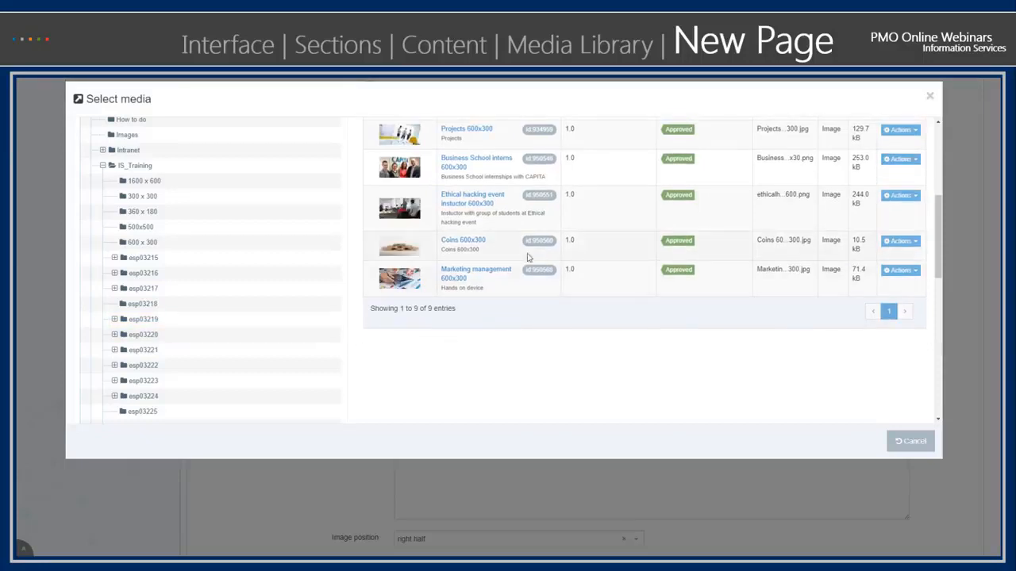
left_click(388, 250)
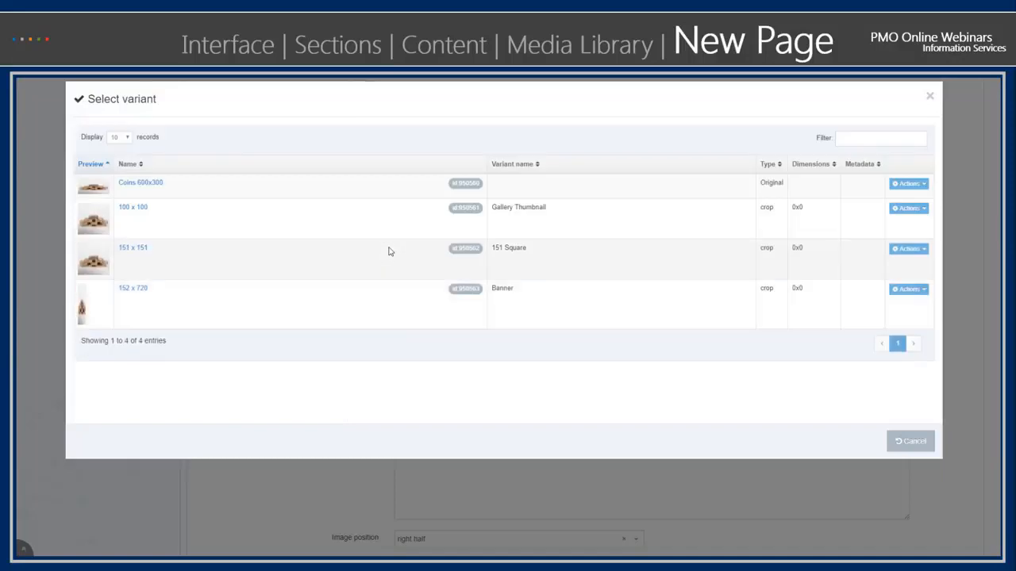
left_click(905, 441)
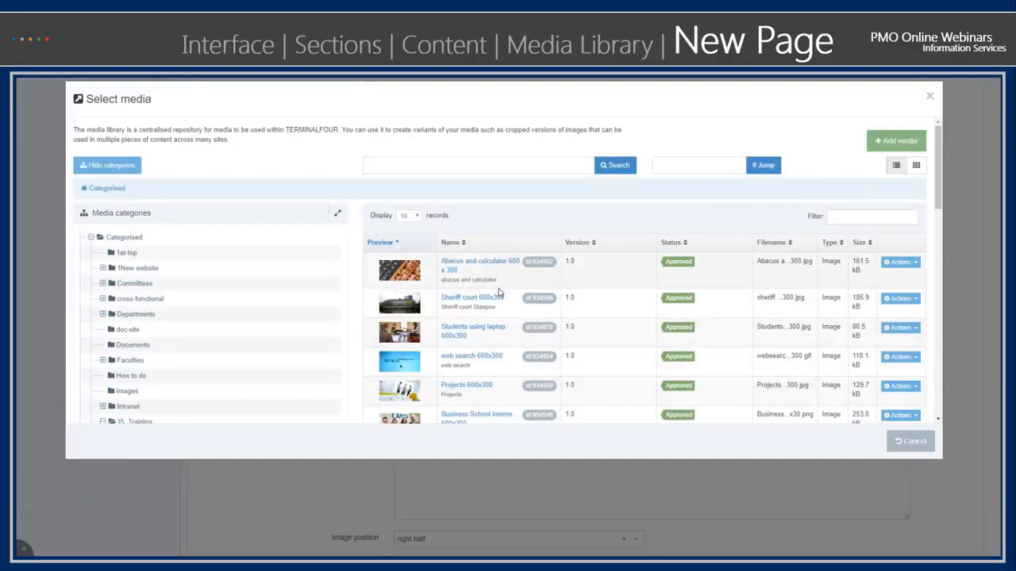
scroll(413, 337, "down", 3)
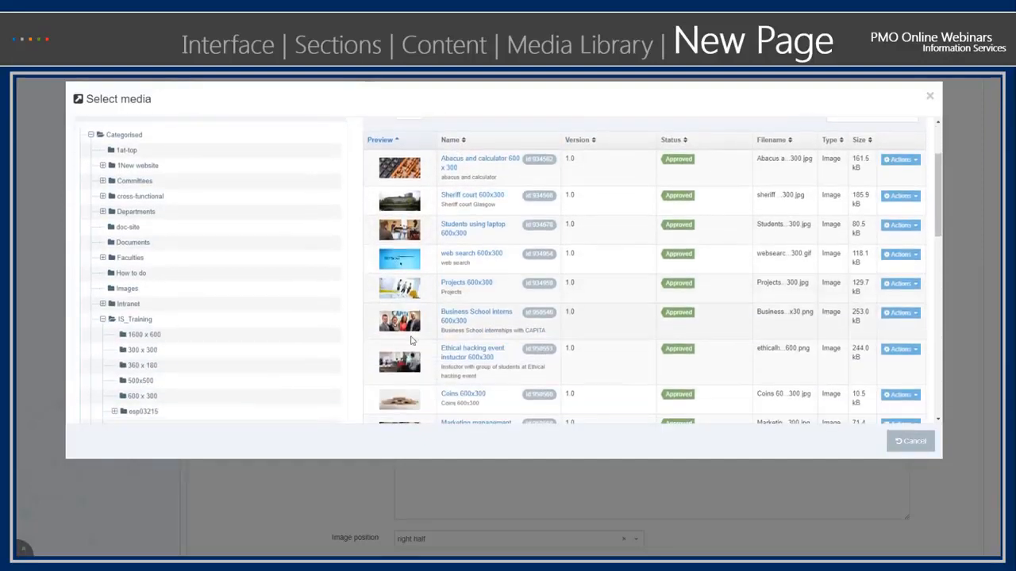
left_click(403, 398)
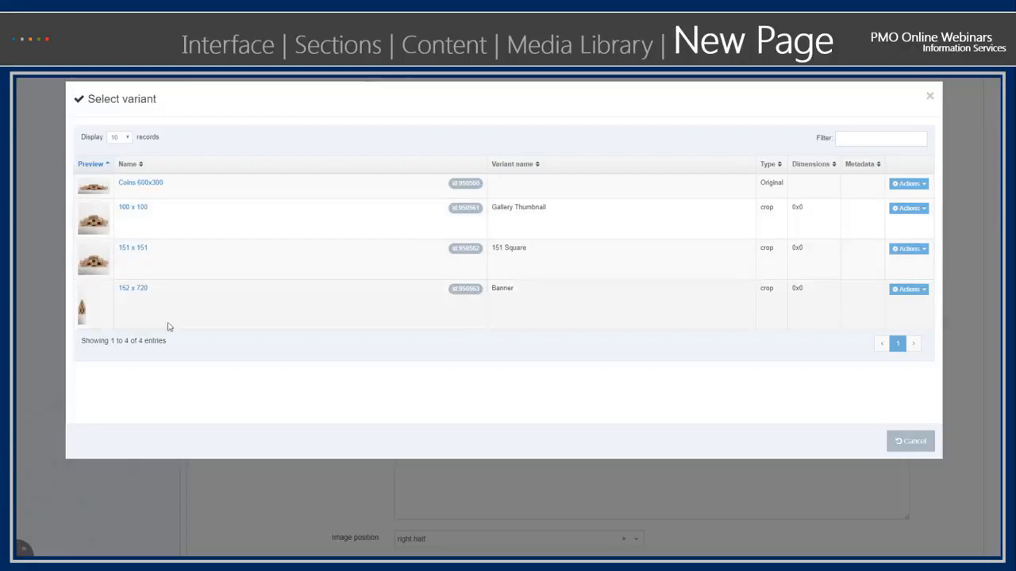
left_click(151, 186)
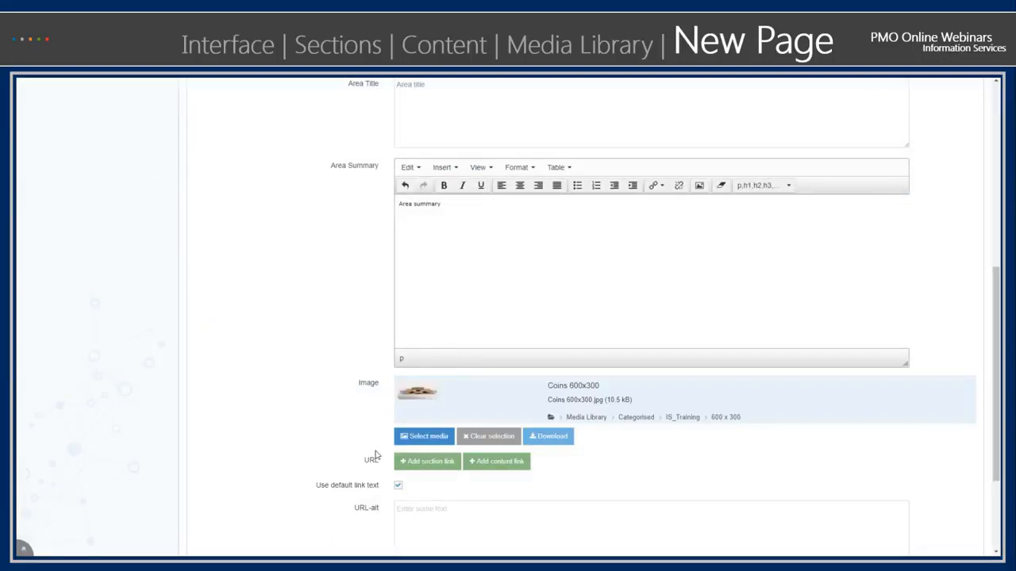
- Check the image position setting and save the lhs_area content
scroll(413, 452, "down", 3)
scroll(395, 471, "down", 1)
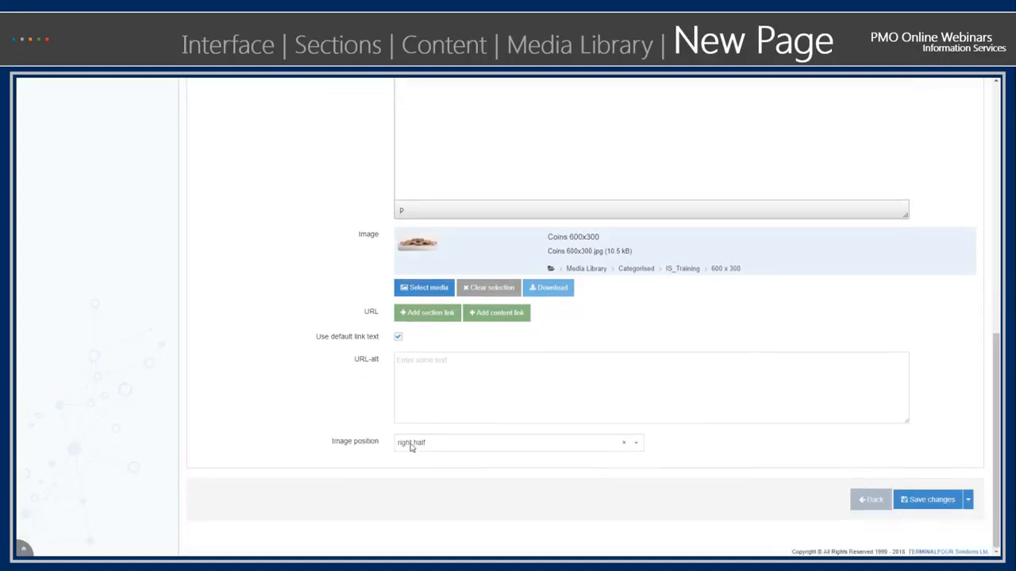
left_click(927, 500)
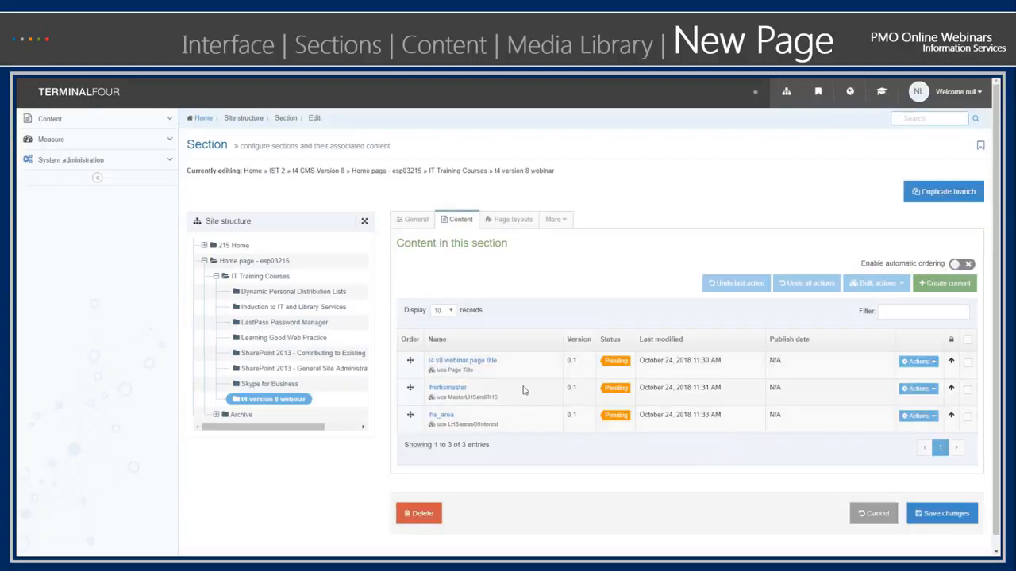
- Return to the site structure and preview the t4 version 8 webinar section
left_click(787, 92)
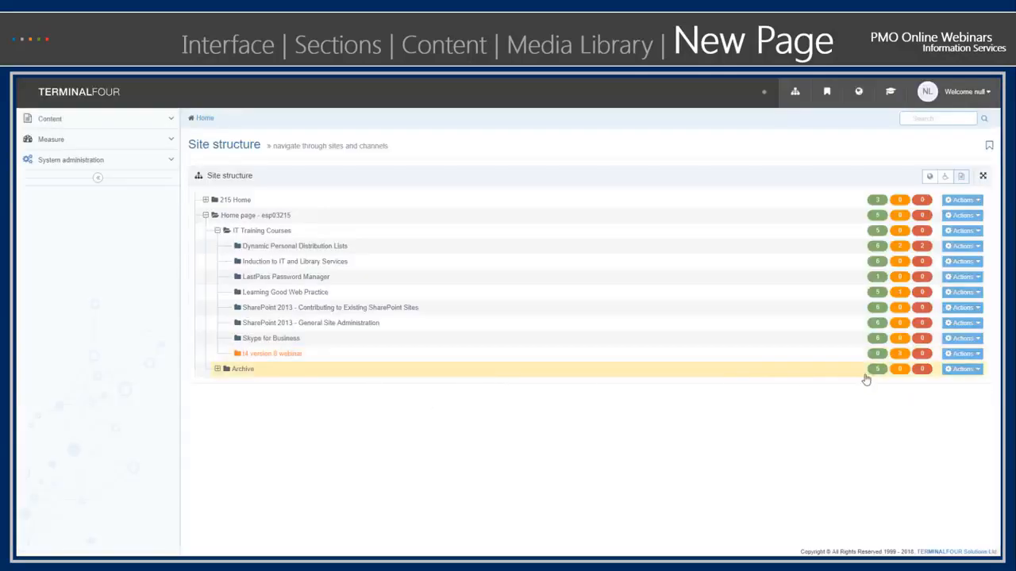
left_click(978, 357)
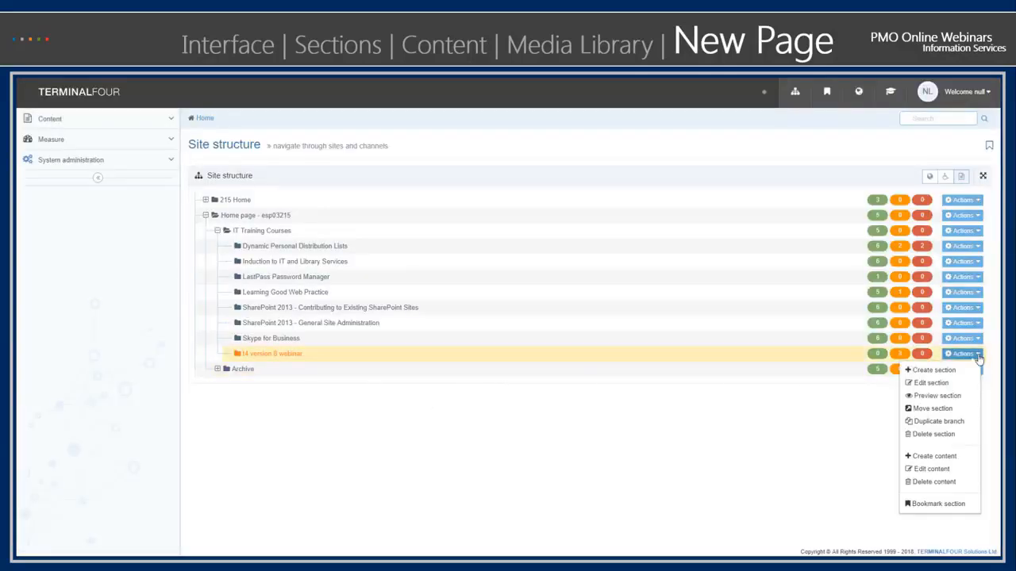
left_click(934, 402)
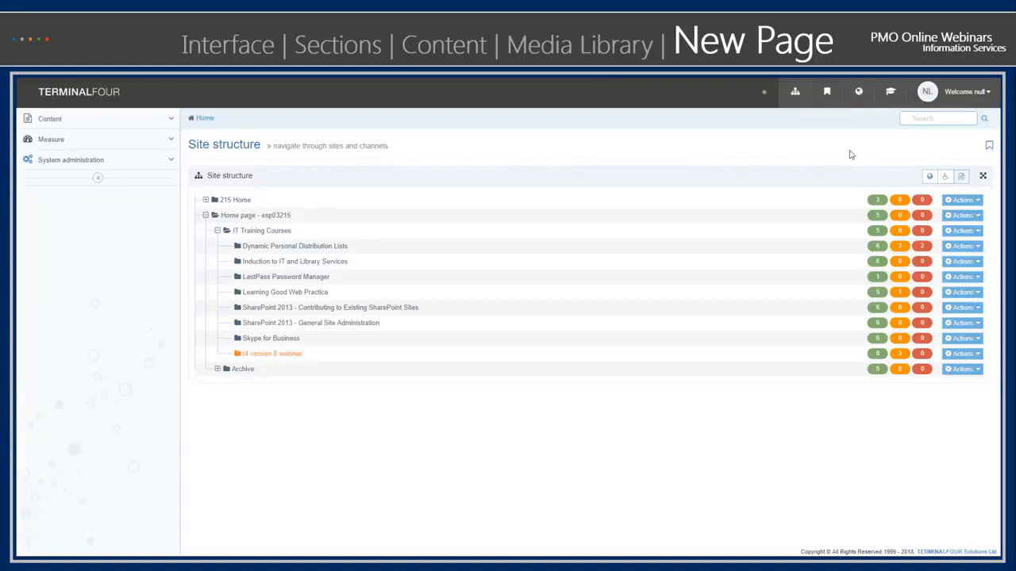
left_click(963, 354)
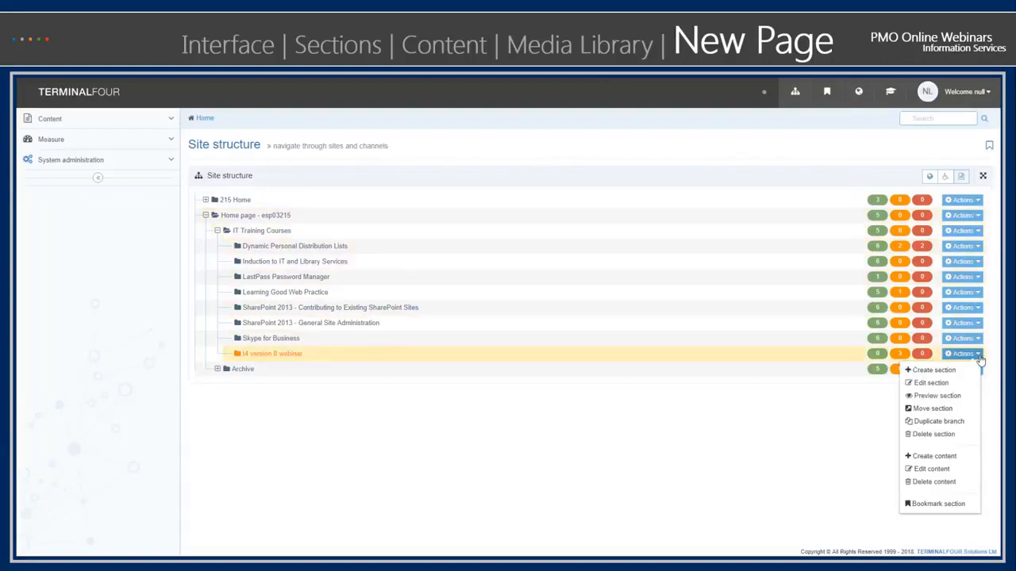
left_click(945, 399)
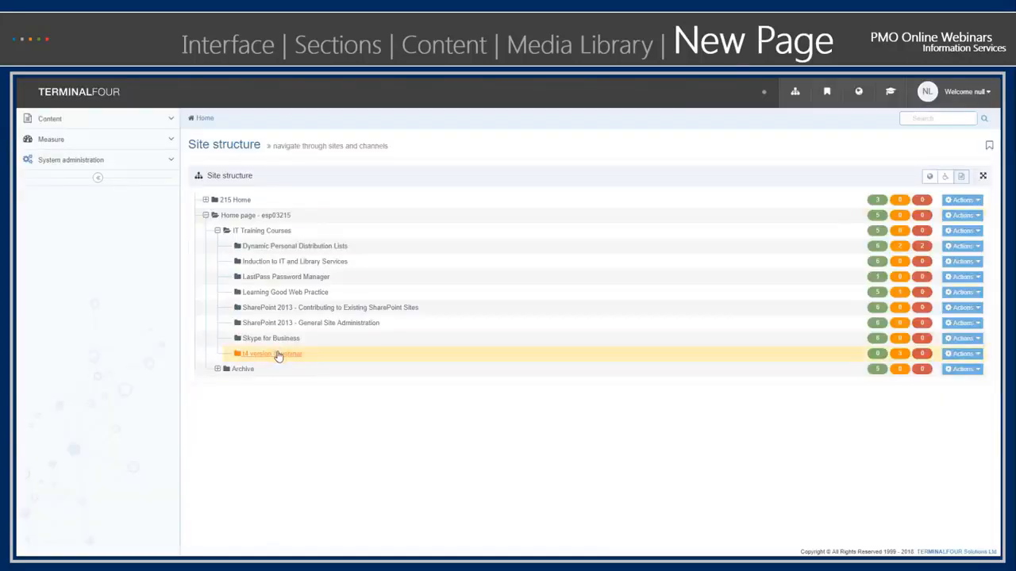
- Start new content of type uos RHSDiscovery-fact in the t4 version 8 webinar section, filtering content types by "rhs"
left_click(962, 353)
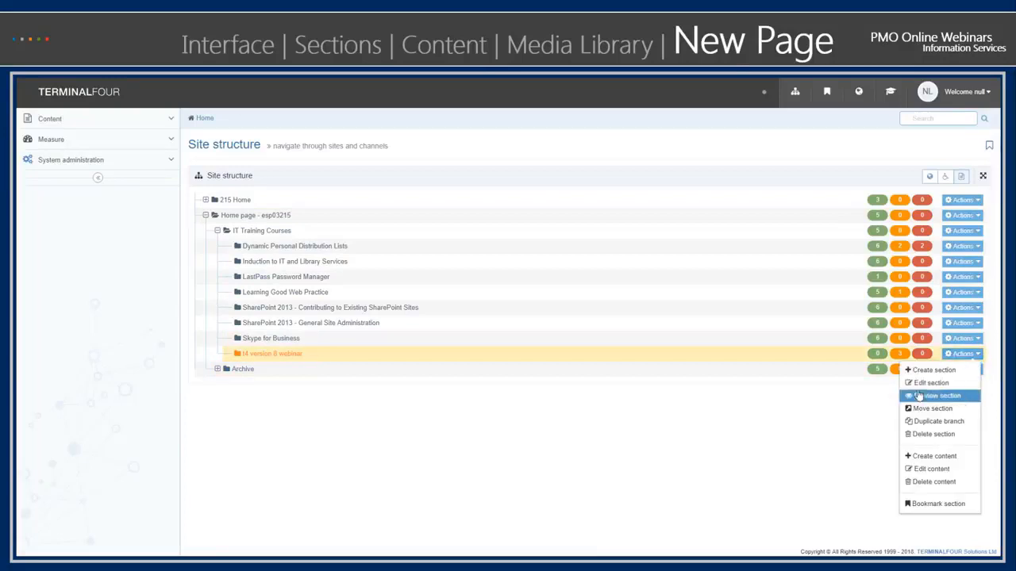
left_click(923, 457)
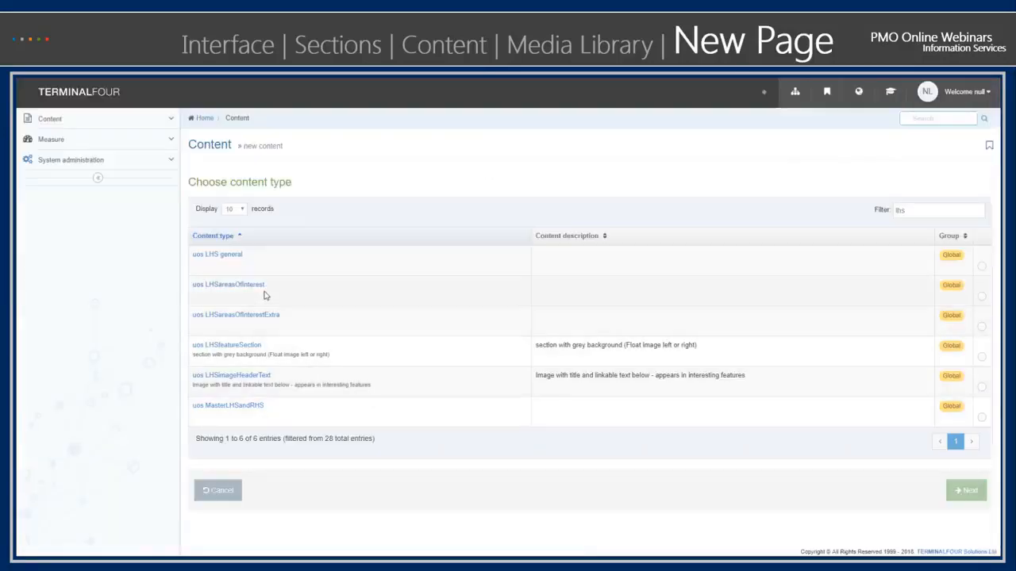
left_click_drag(909, 213, 876, 213)
type("rhs")
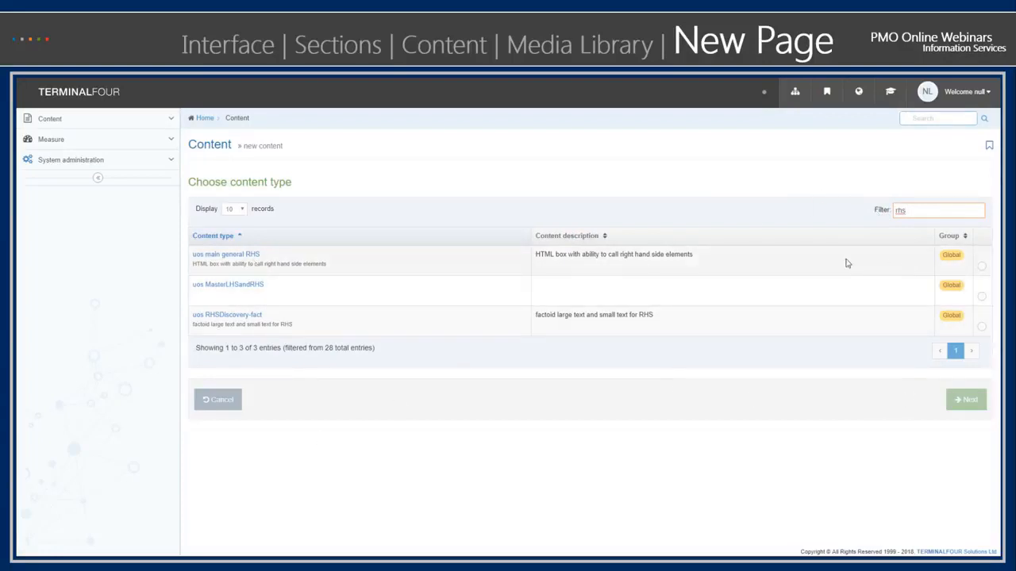
left_click(239, 318)
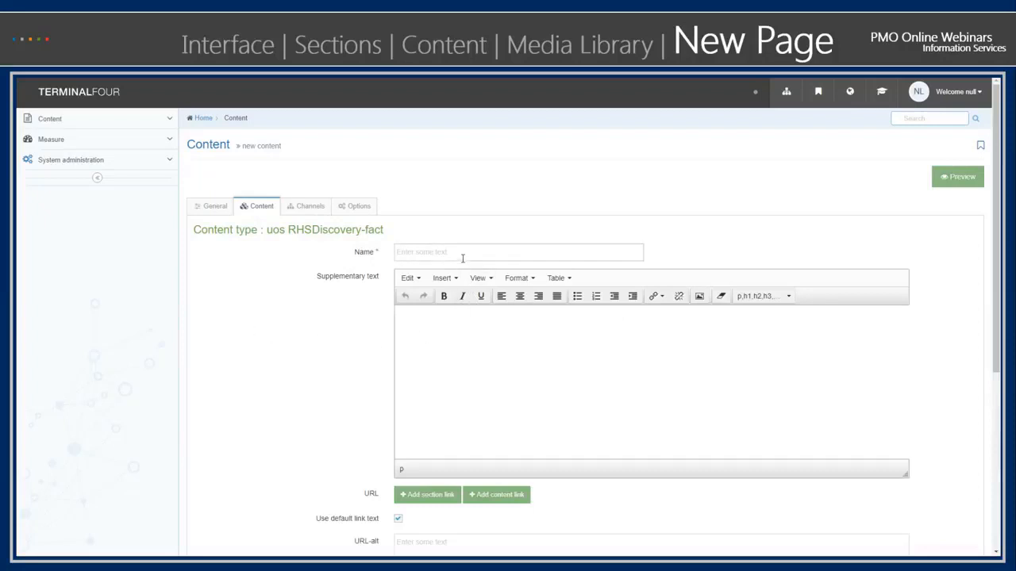
- Name the content rhs-disc and enter "t4 version 8 is fantastic!" as the supplementary text, with the 8 in bold
left_click(464, 254)
type("rhs-disc")
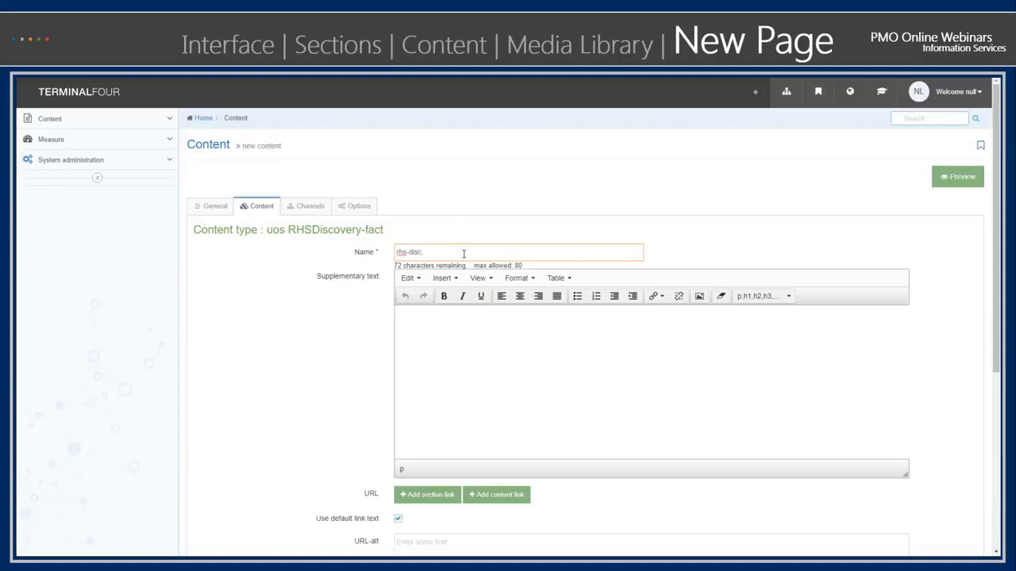
left_click(427, 334)
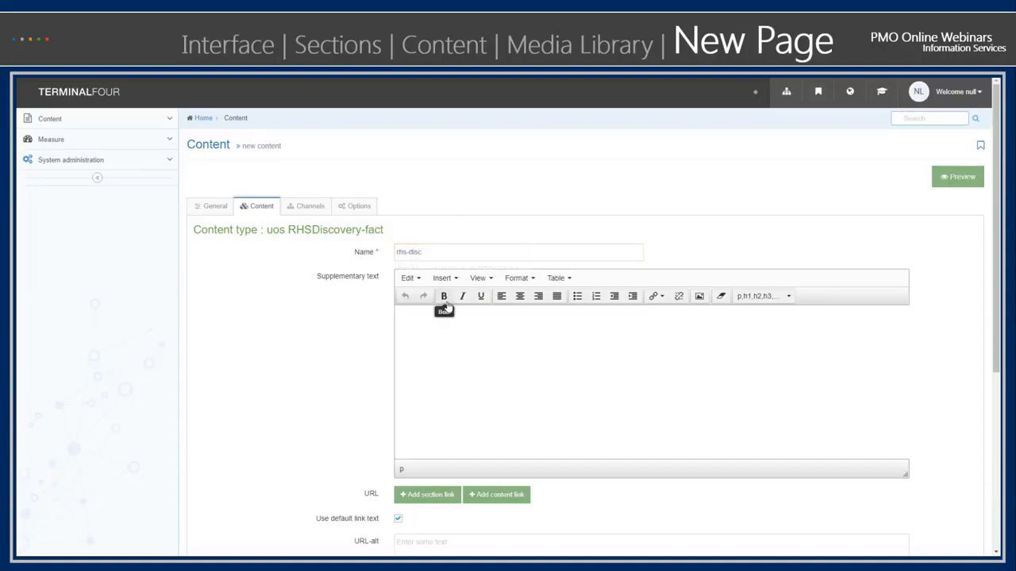
scroll(308, 402, "down", 4)
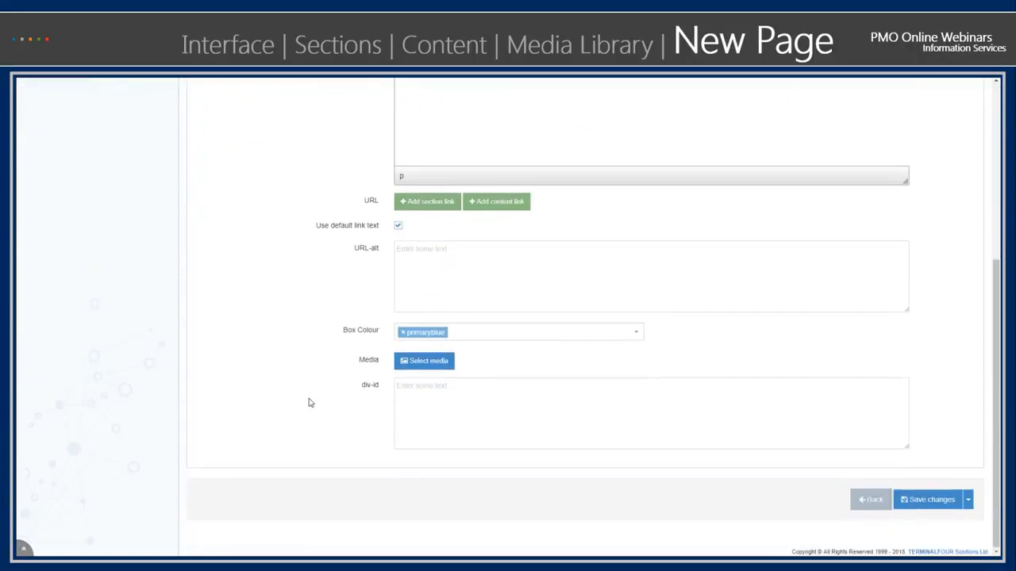
scroll(314, 401, "up", 2)
scroll(313, 400, "up", 2)
left_click(444, 296)
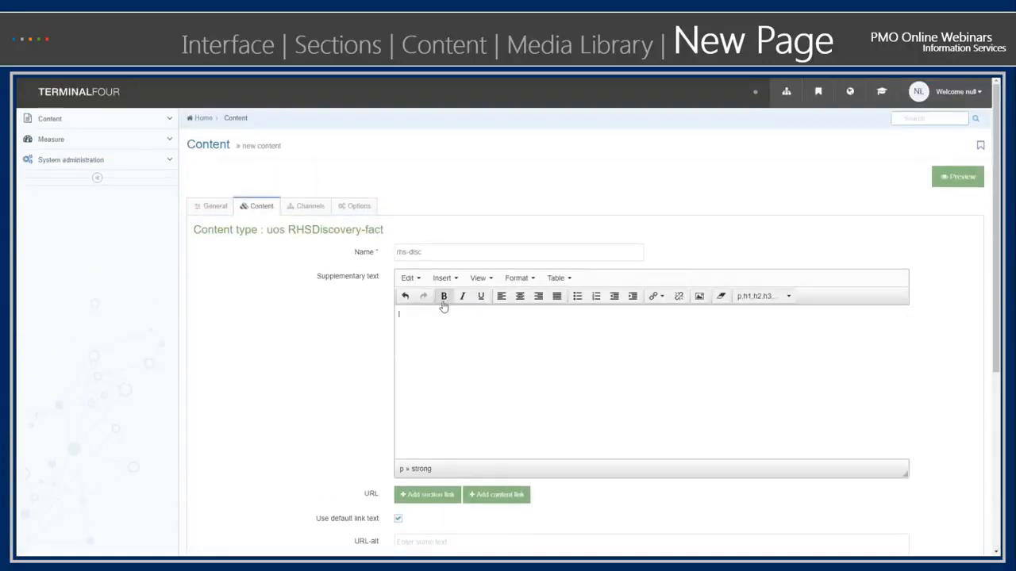
left_click(444, 296)
left_click(443, 298)
- Save the rhs-disc content, keeping primaryblue as its box colour
scroll(369, 380, "down", 1)
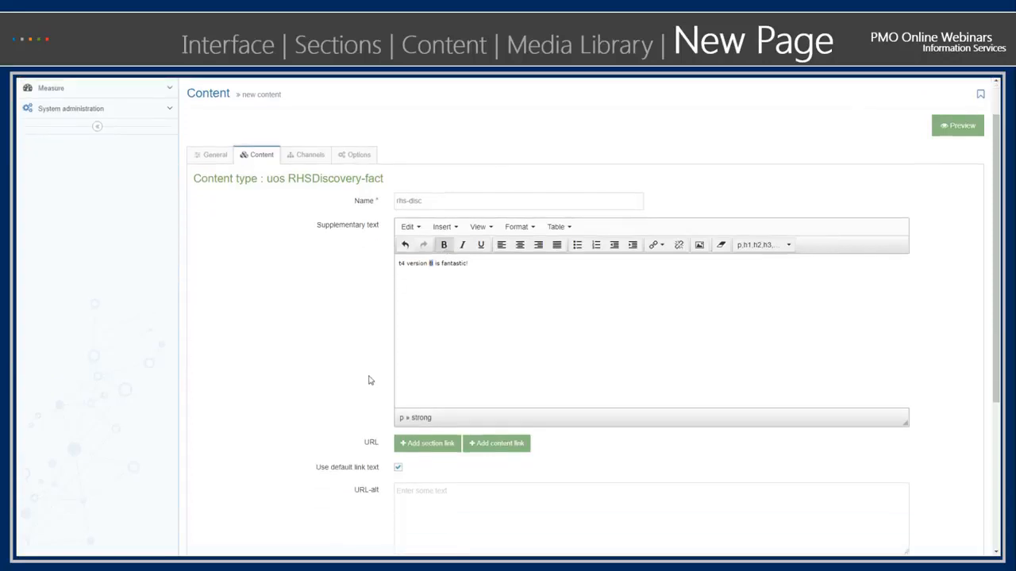
scroll(369, 380, "down", 4)
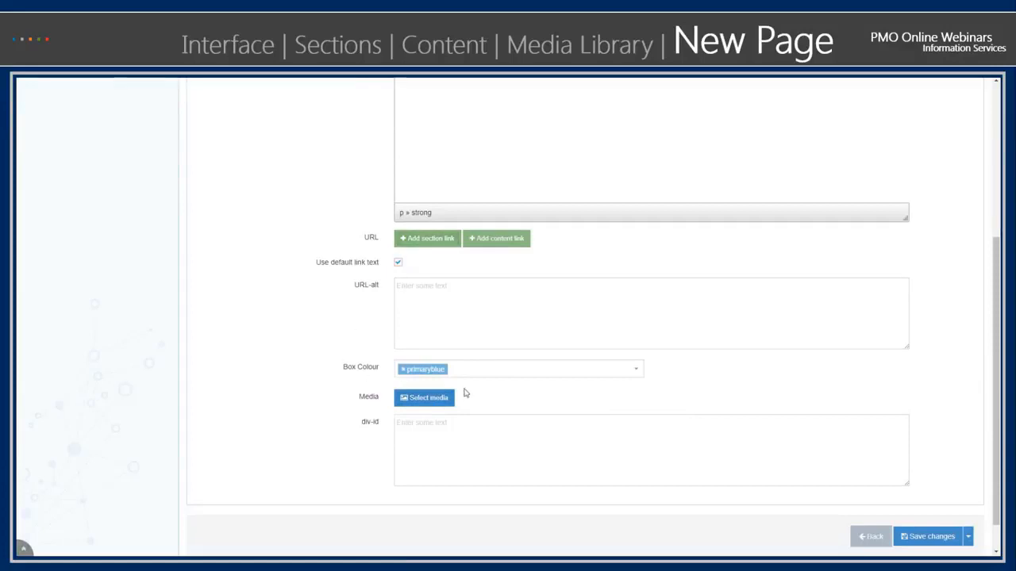
left_click(968, 538)
left_click(954, 497)
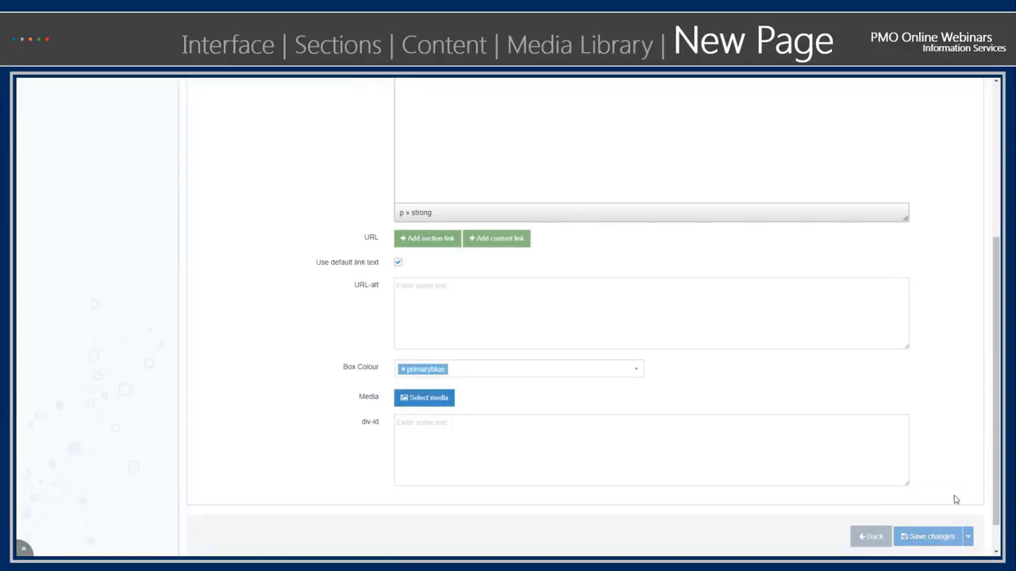